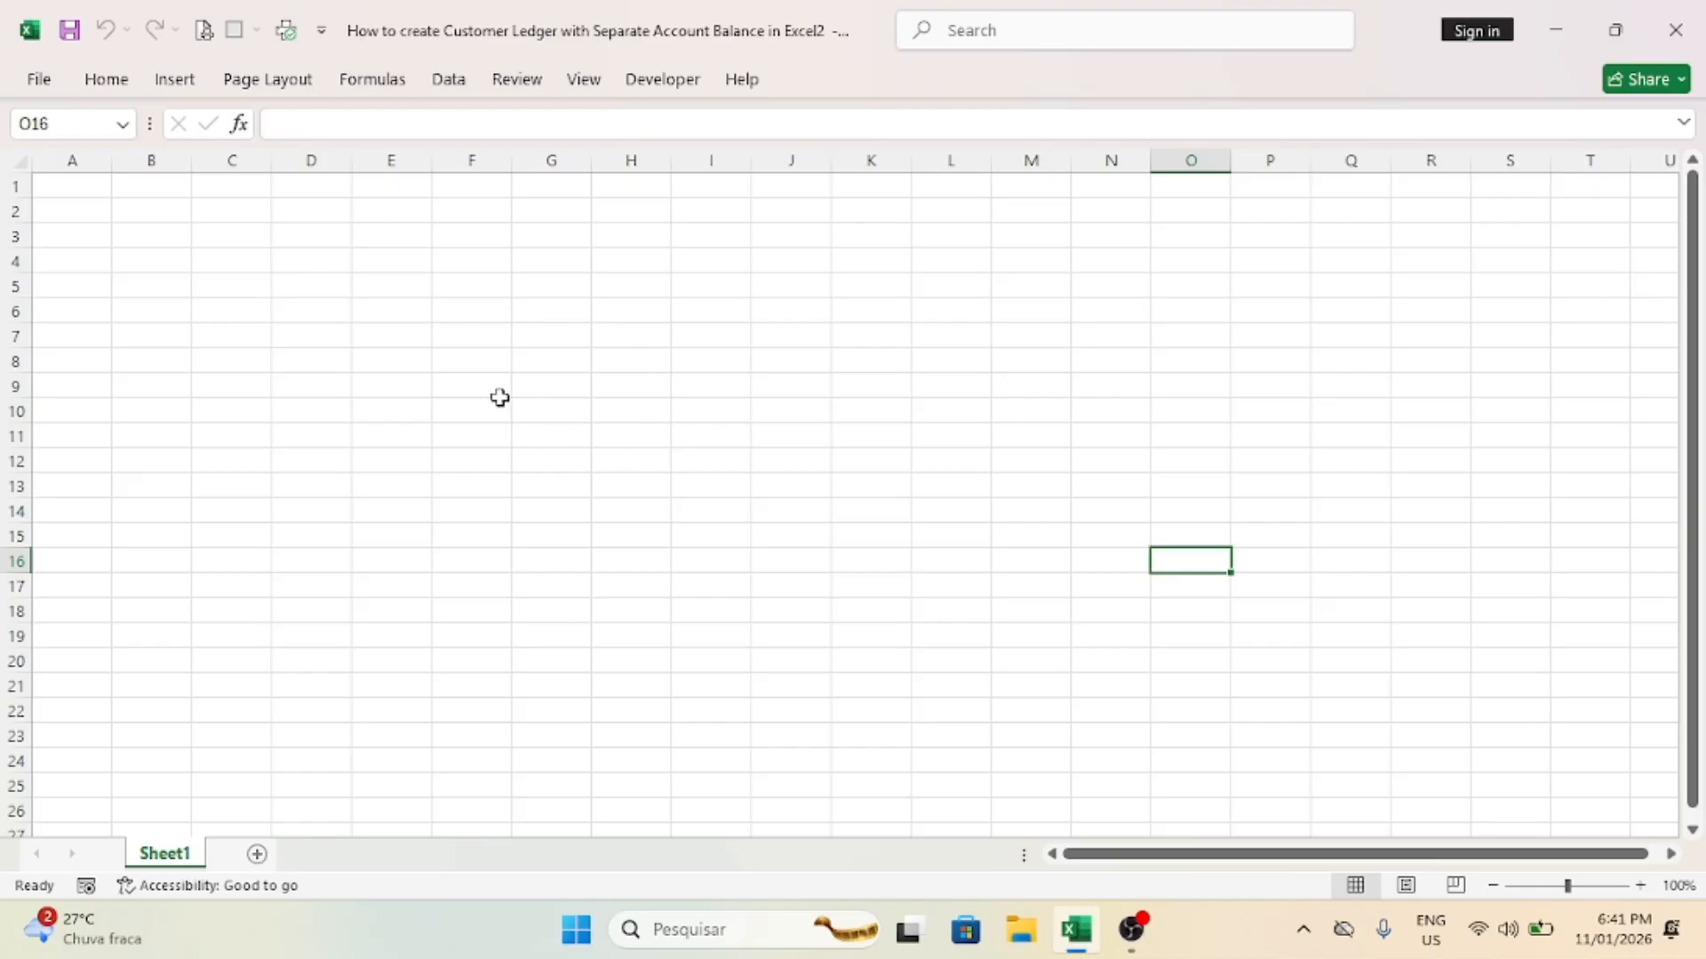
Step: Fill the entire worksheet with the recently used bright pink color
{"action": "key", "text": "ctrl+a"}
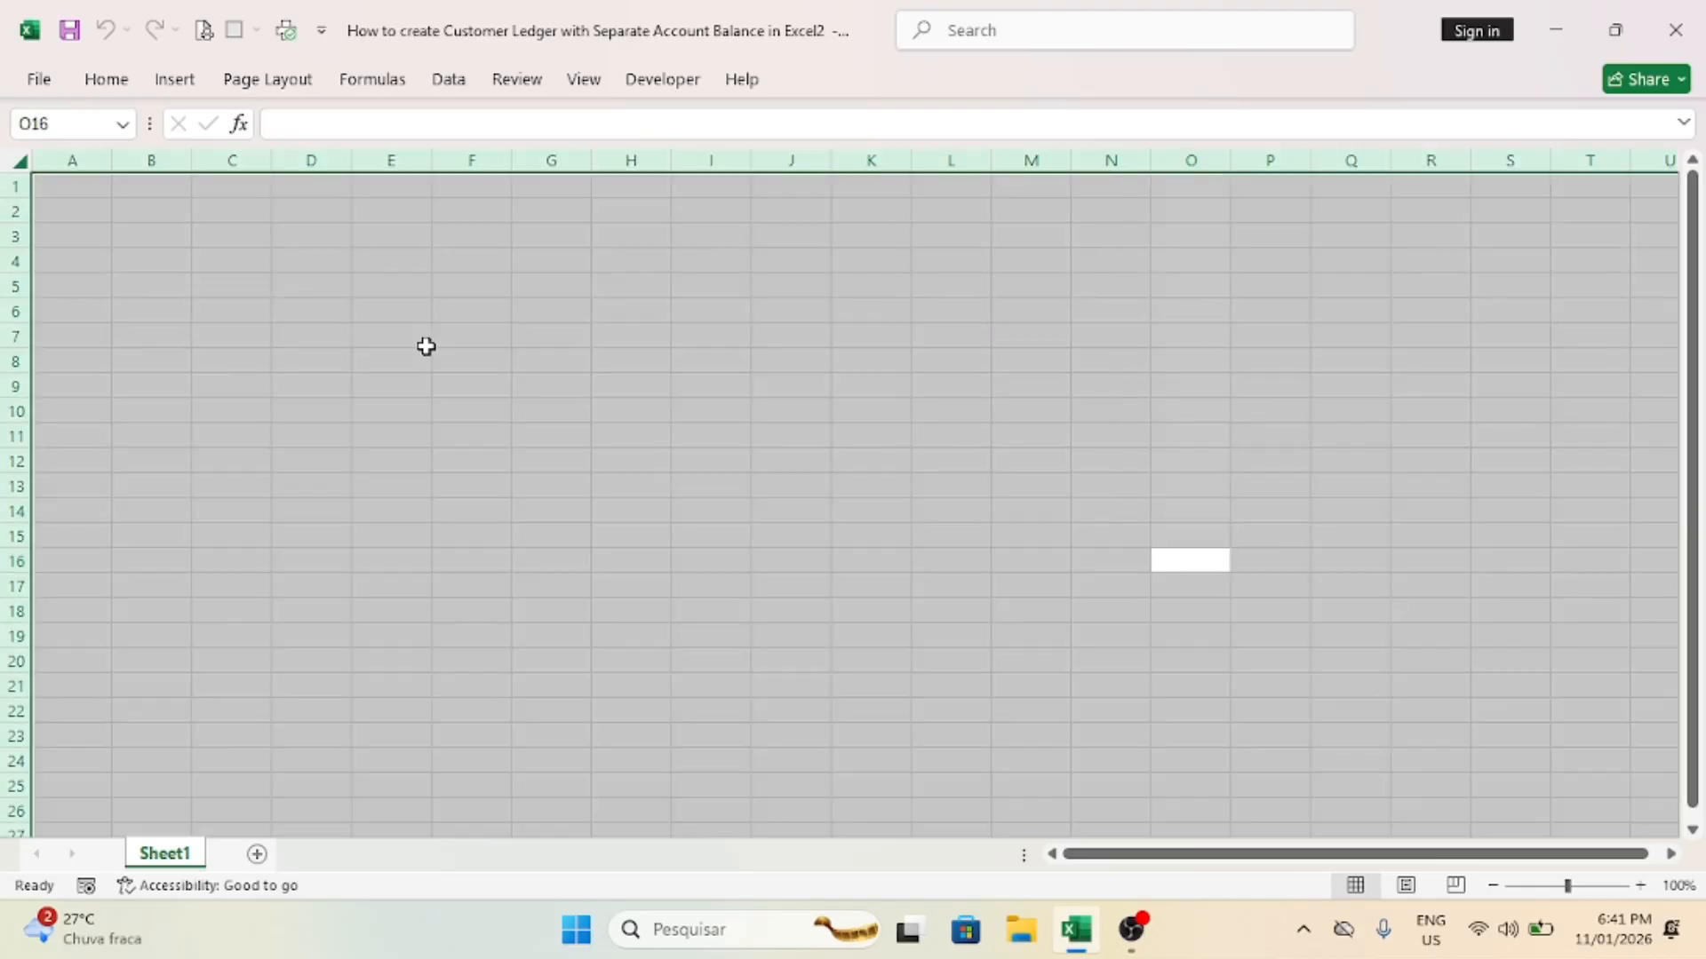
{"action": "left_click", "coordinate": [116, 79]}
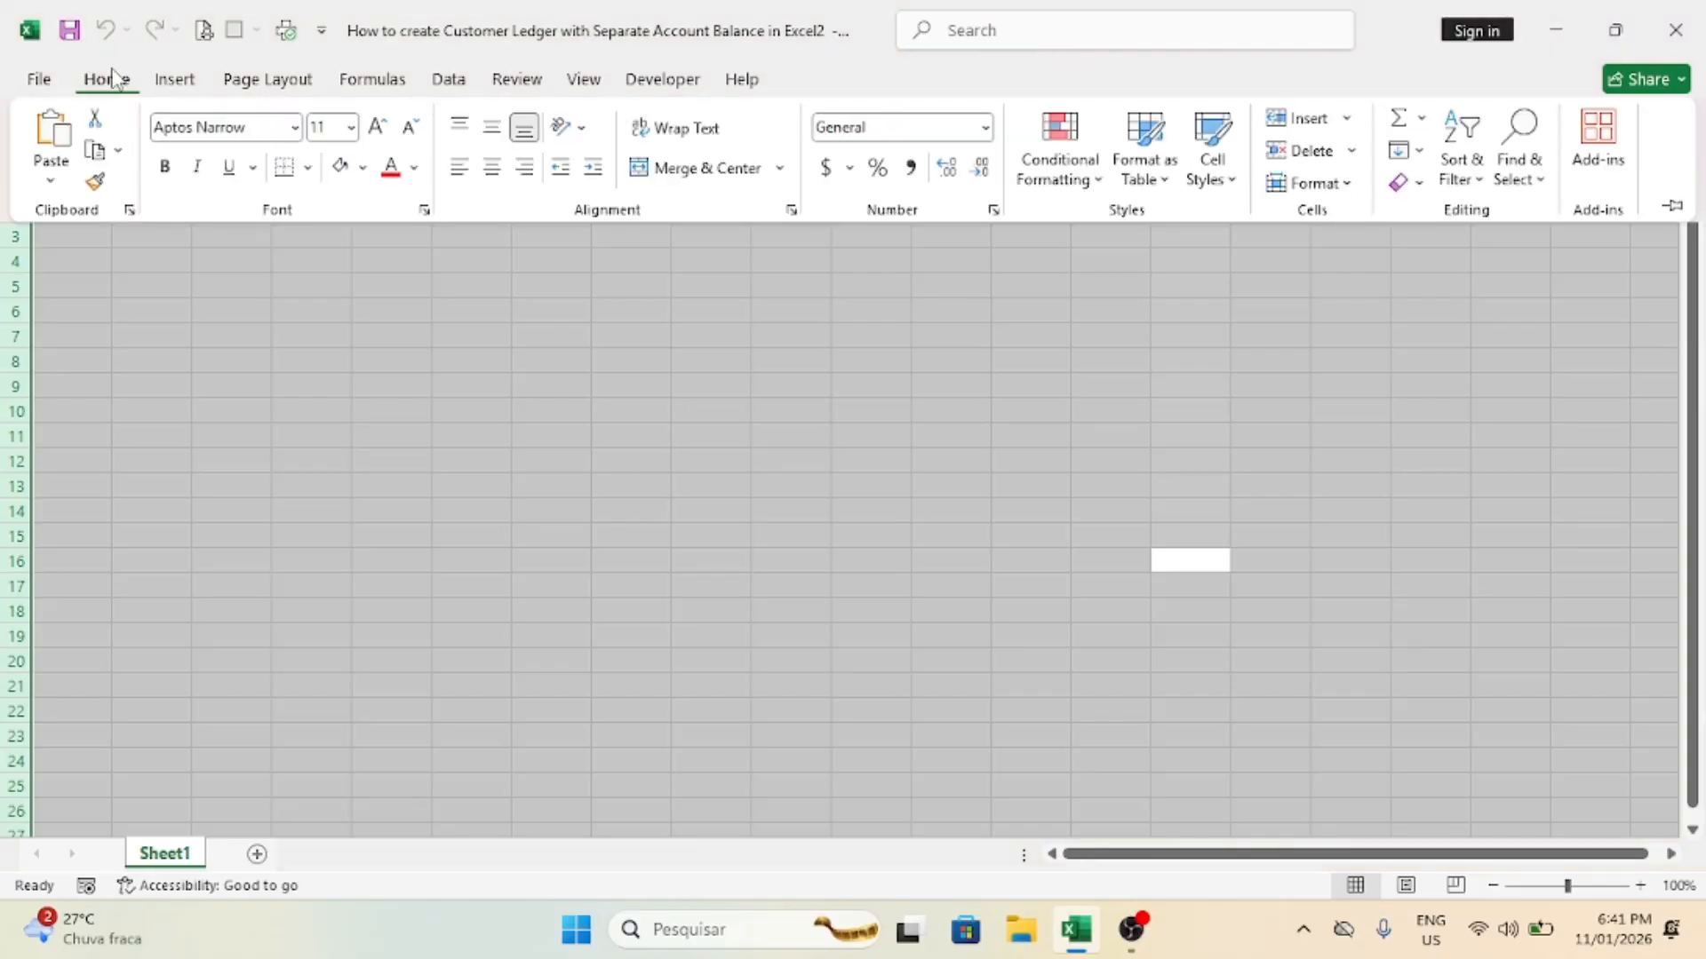
{"action": "left_click", "coordinate": [363, 167]}
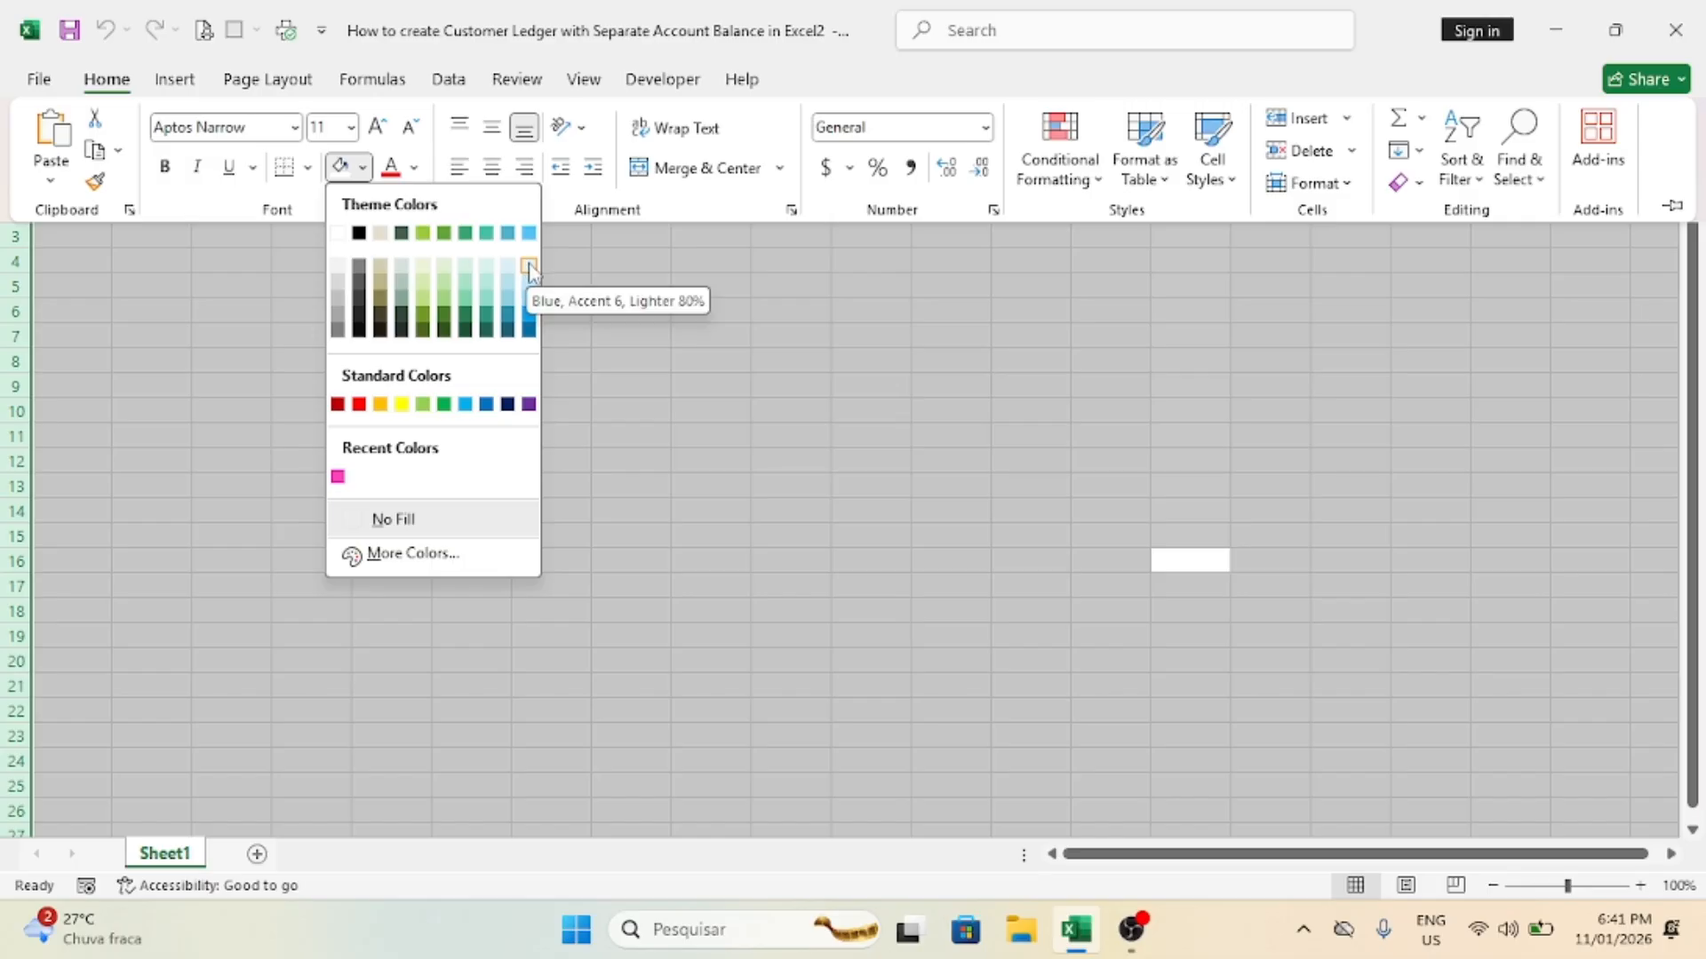
{"action": "left_click", "coordinate": [337, 476]}
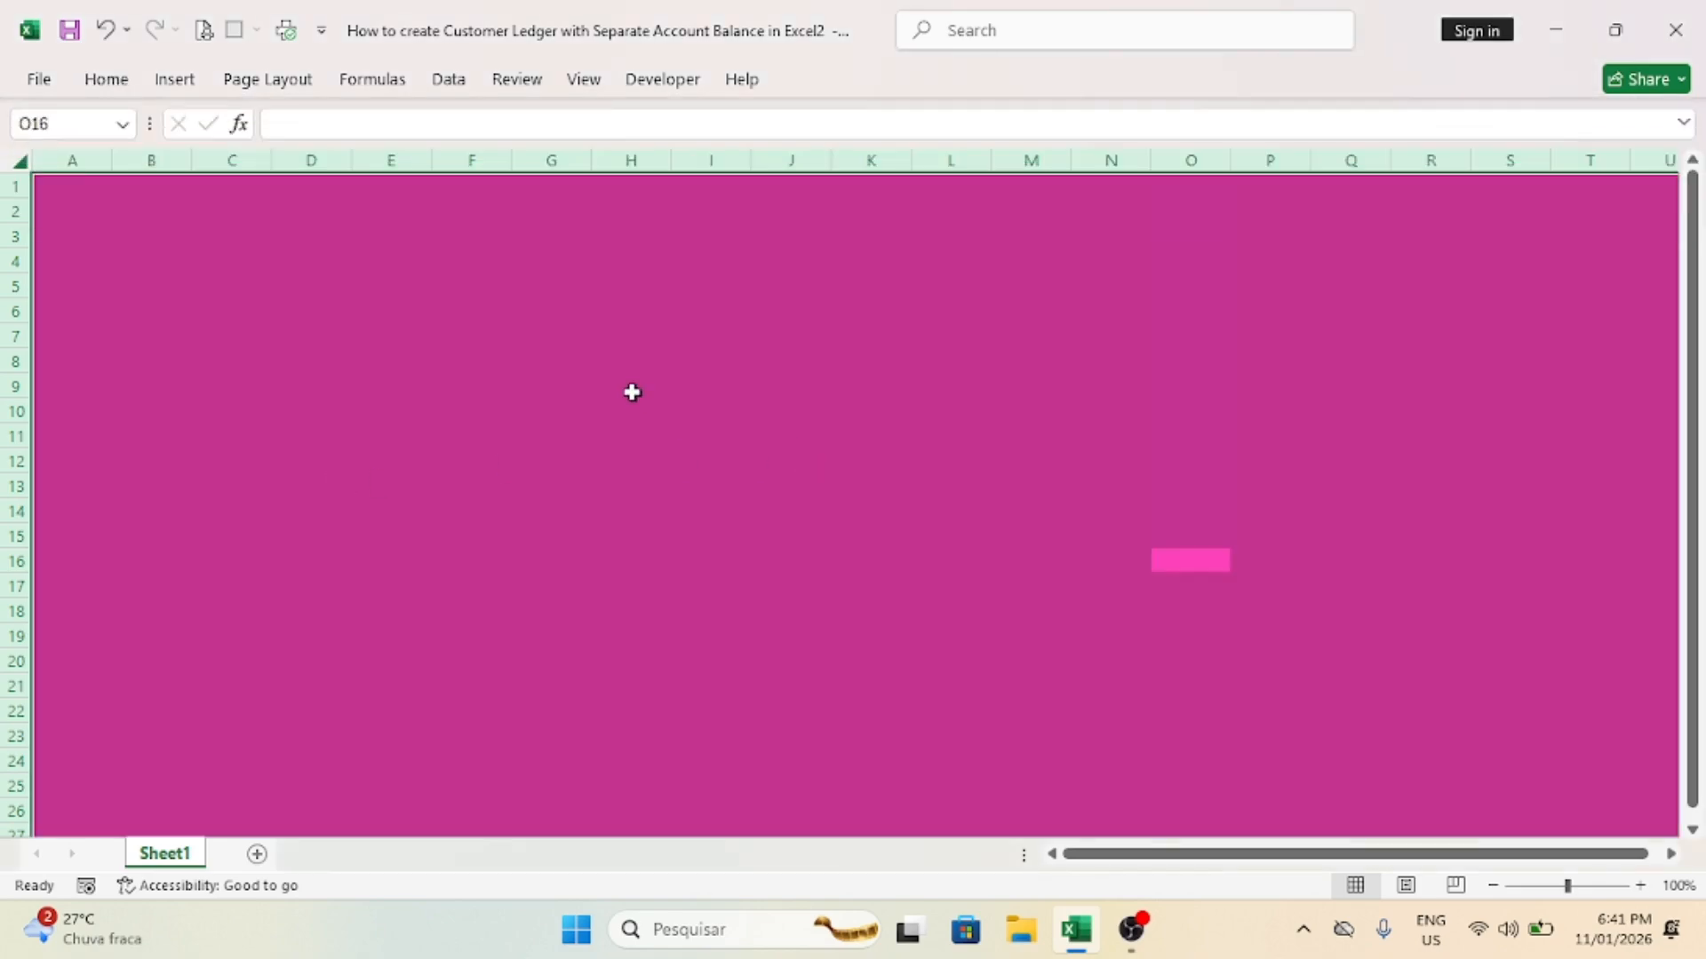
{"action": "left_click", "coordinate": [632, 385]}
{"action": "left_click", "coordinate": [354, 301]}
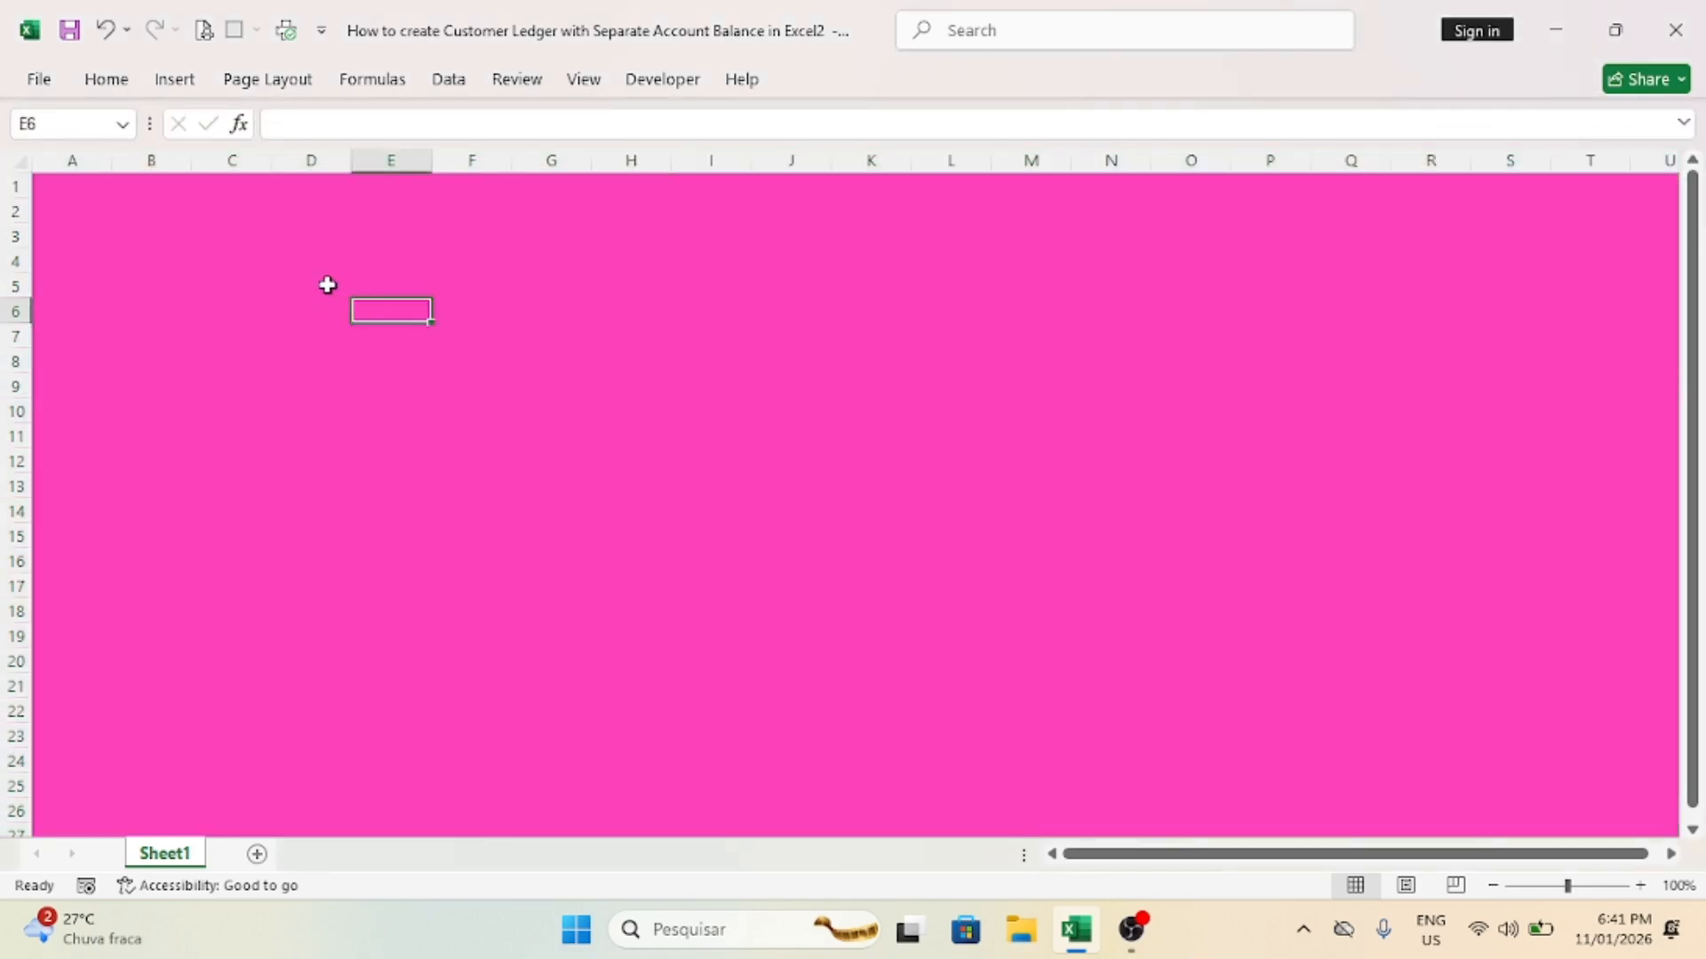
Step: Widen columns B through H equally to more than twice their width
{"action": "left_click_drag", "start_coordinate": [153, 161], "coordinate": [613, 186]}
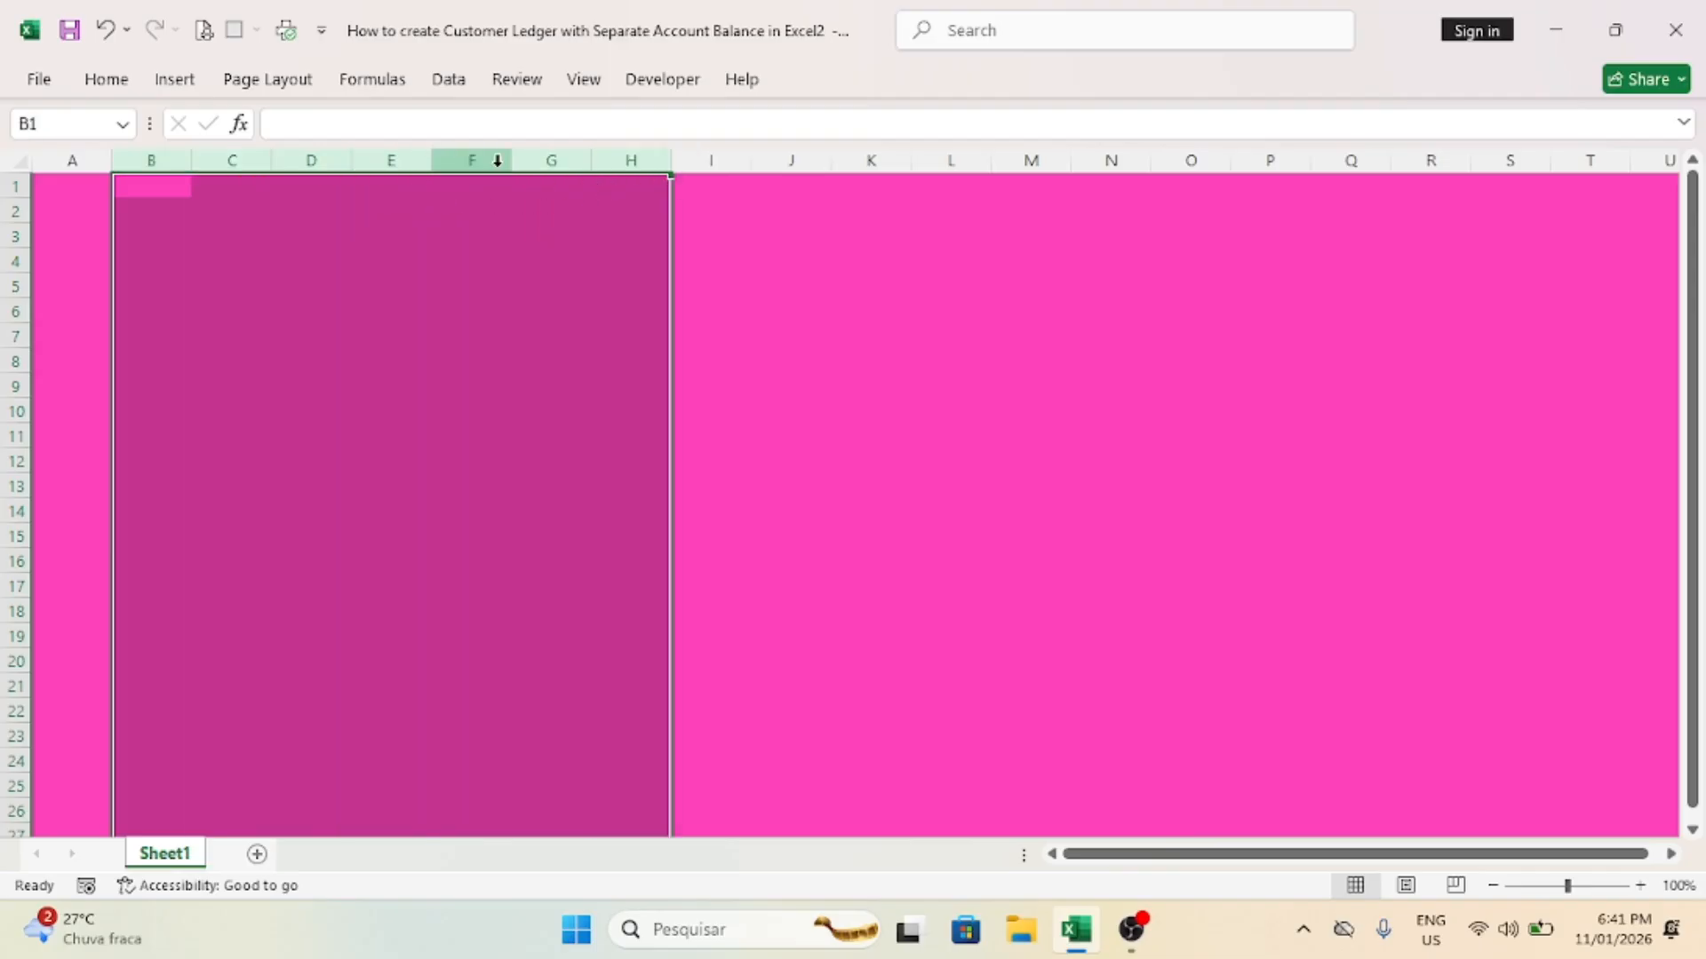
{"action": "left_click_drag", "start_coordinate": [435, 161], "coordinate": [564, 171]}
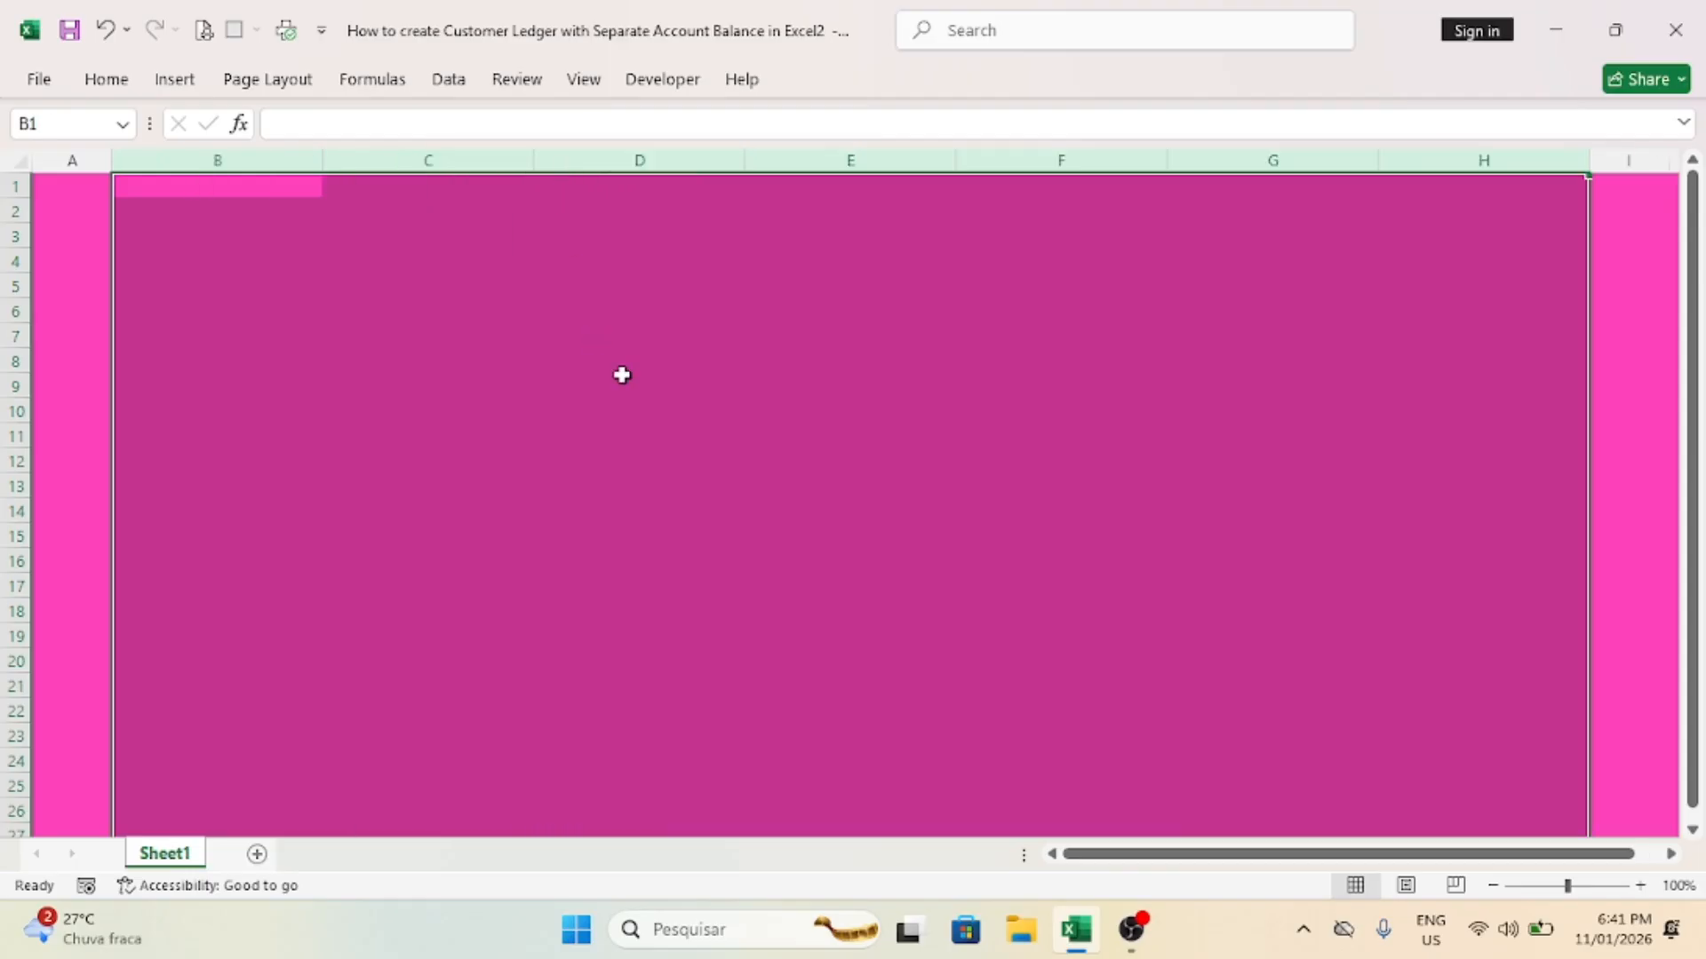
Step: Enter the headers "Customer Name" in B8 and "Entry Date" in C8
{"action": "left_click", "coordinate": [149, 365]}
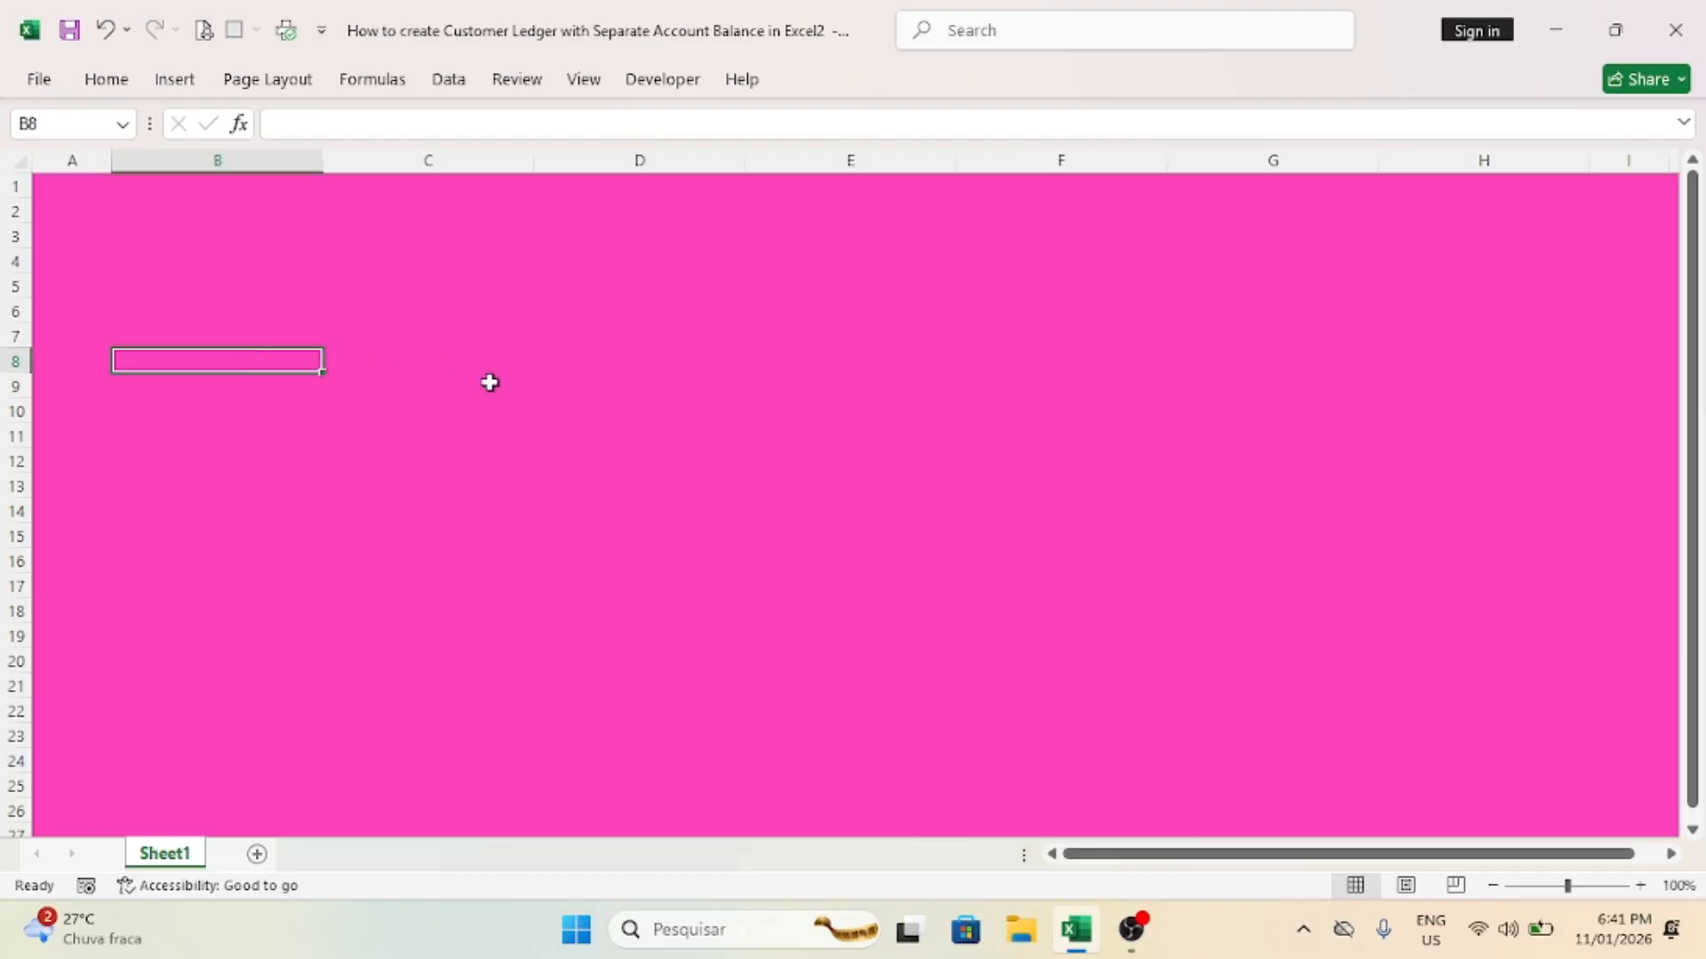
{"action": "type", "text": "Customer Na"}
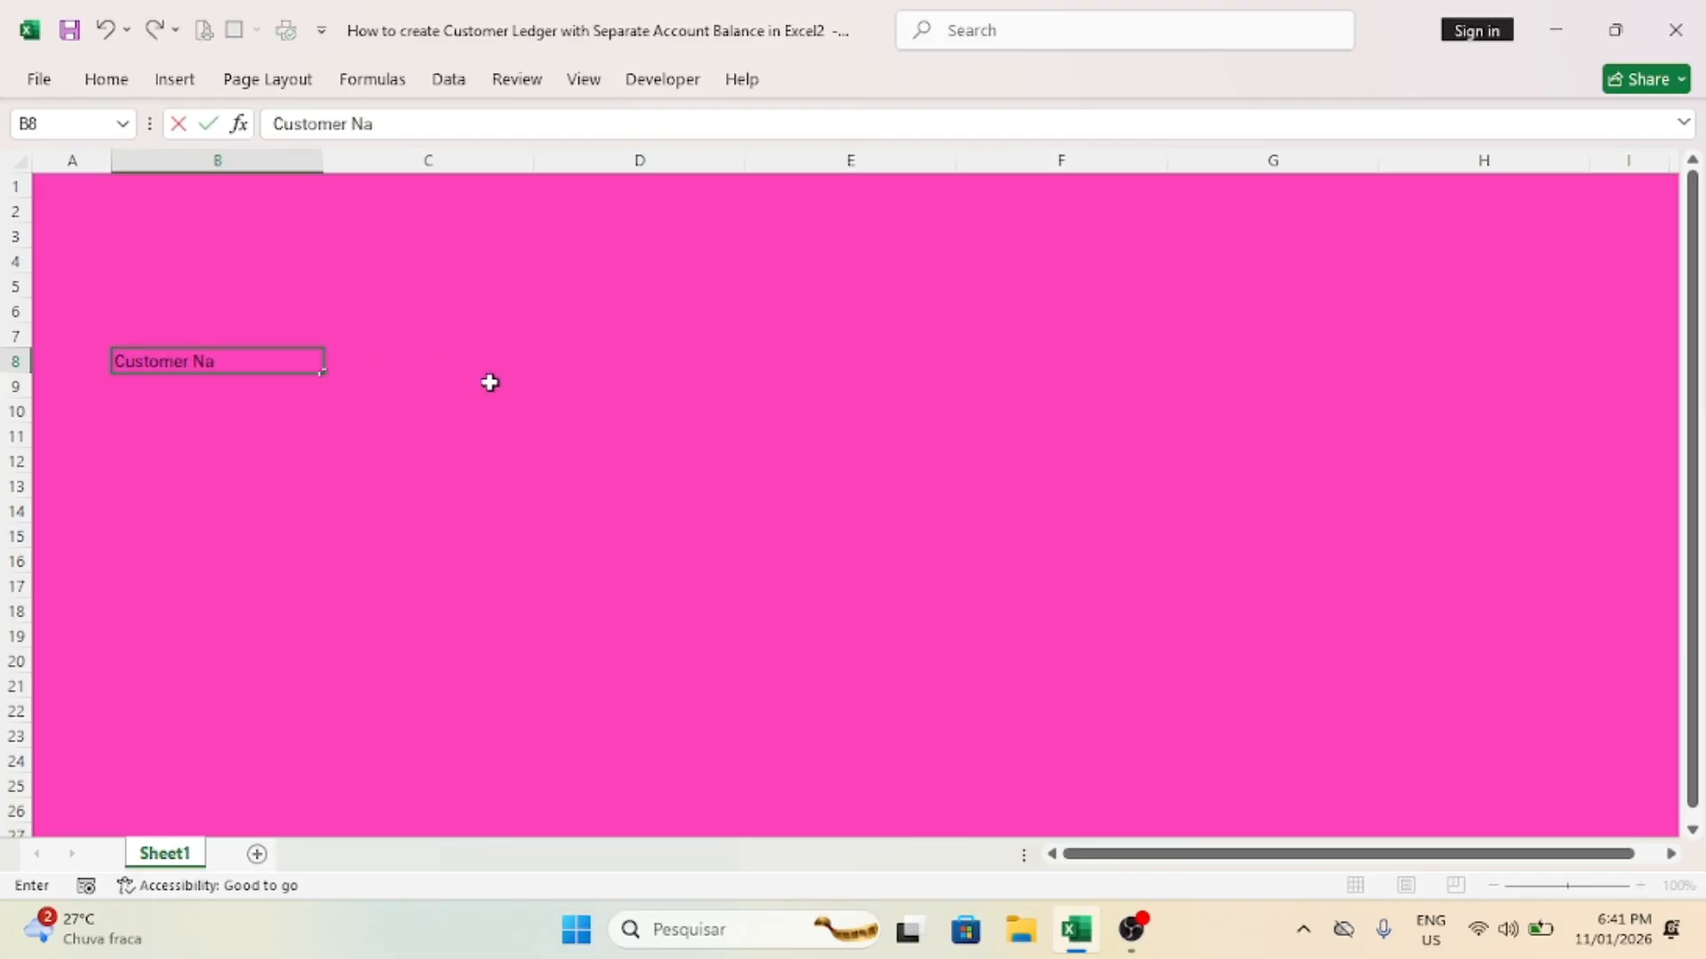
{"action": "type", "text": "me"}
{"action": "key", "text": "Tab"}
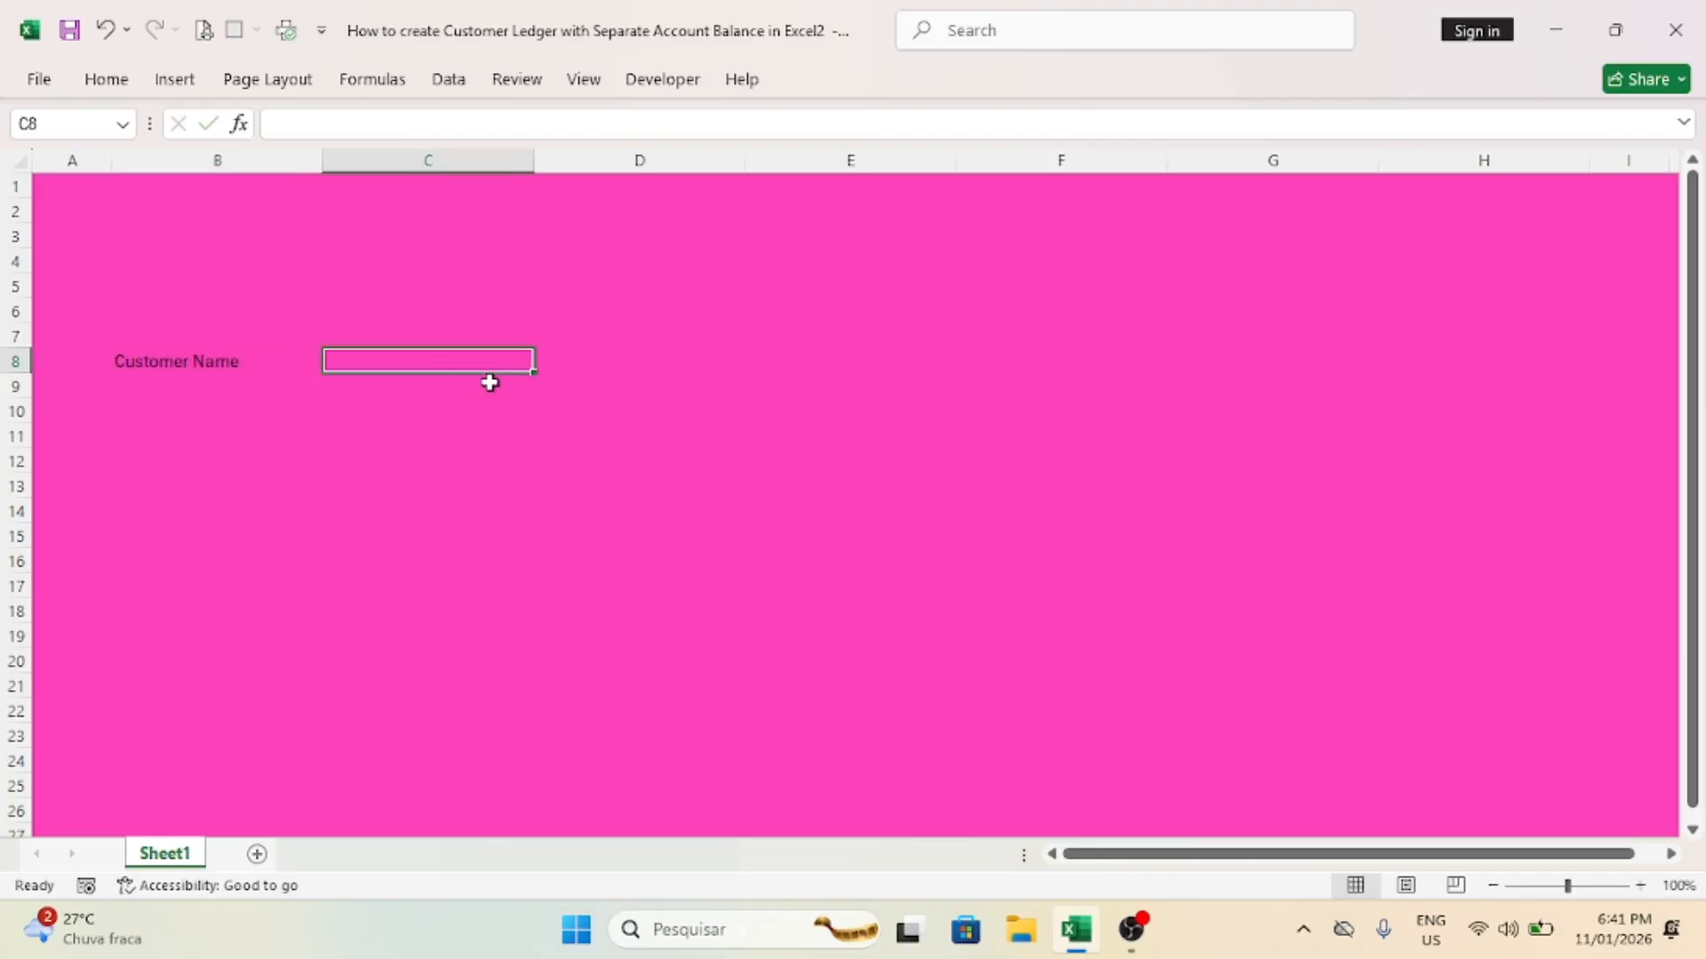
{"action": "type", "text": "Entry"}
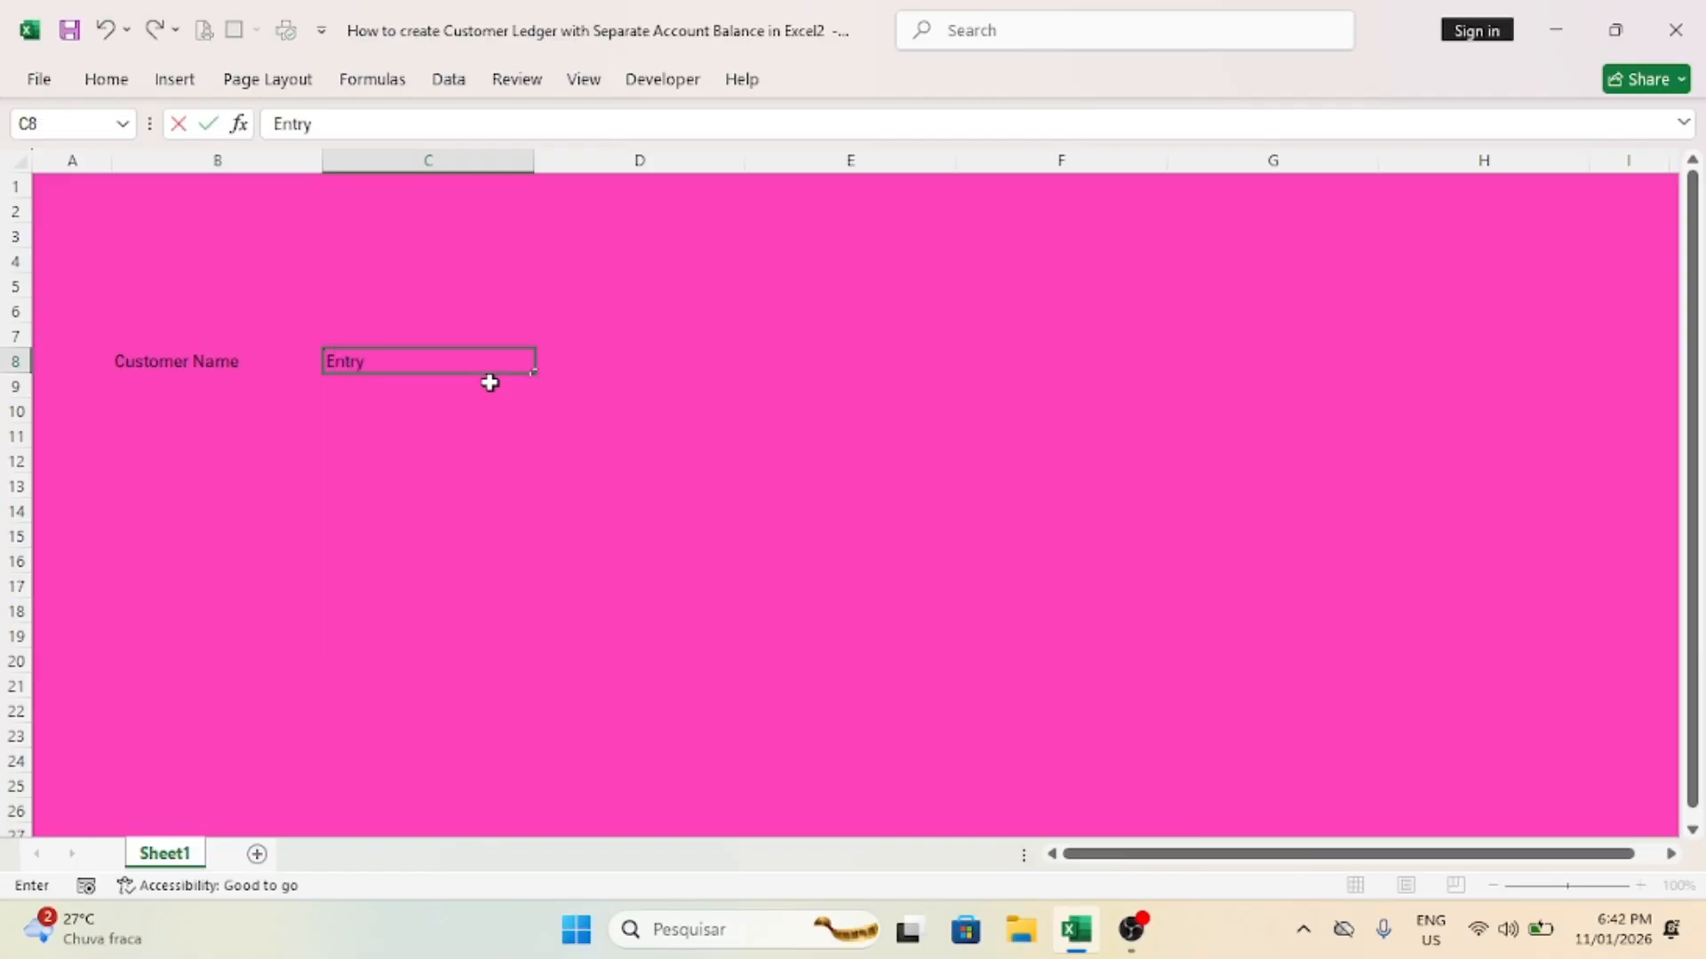
{"action": "type", "text": " Date"}
{"action": "key", "text": "Tab"}
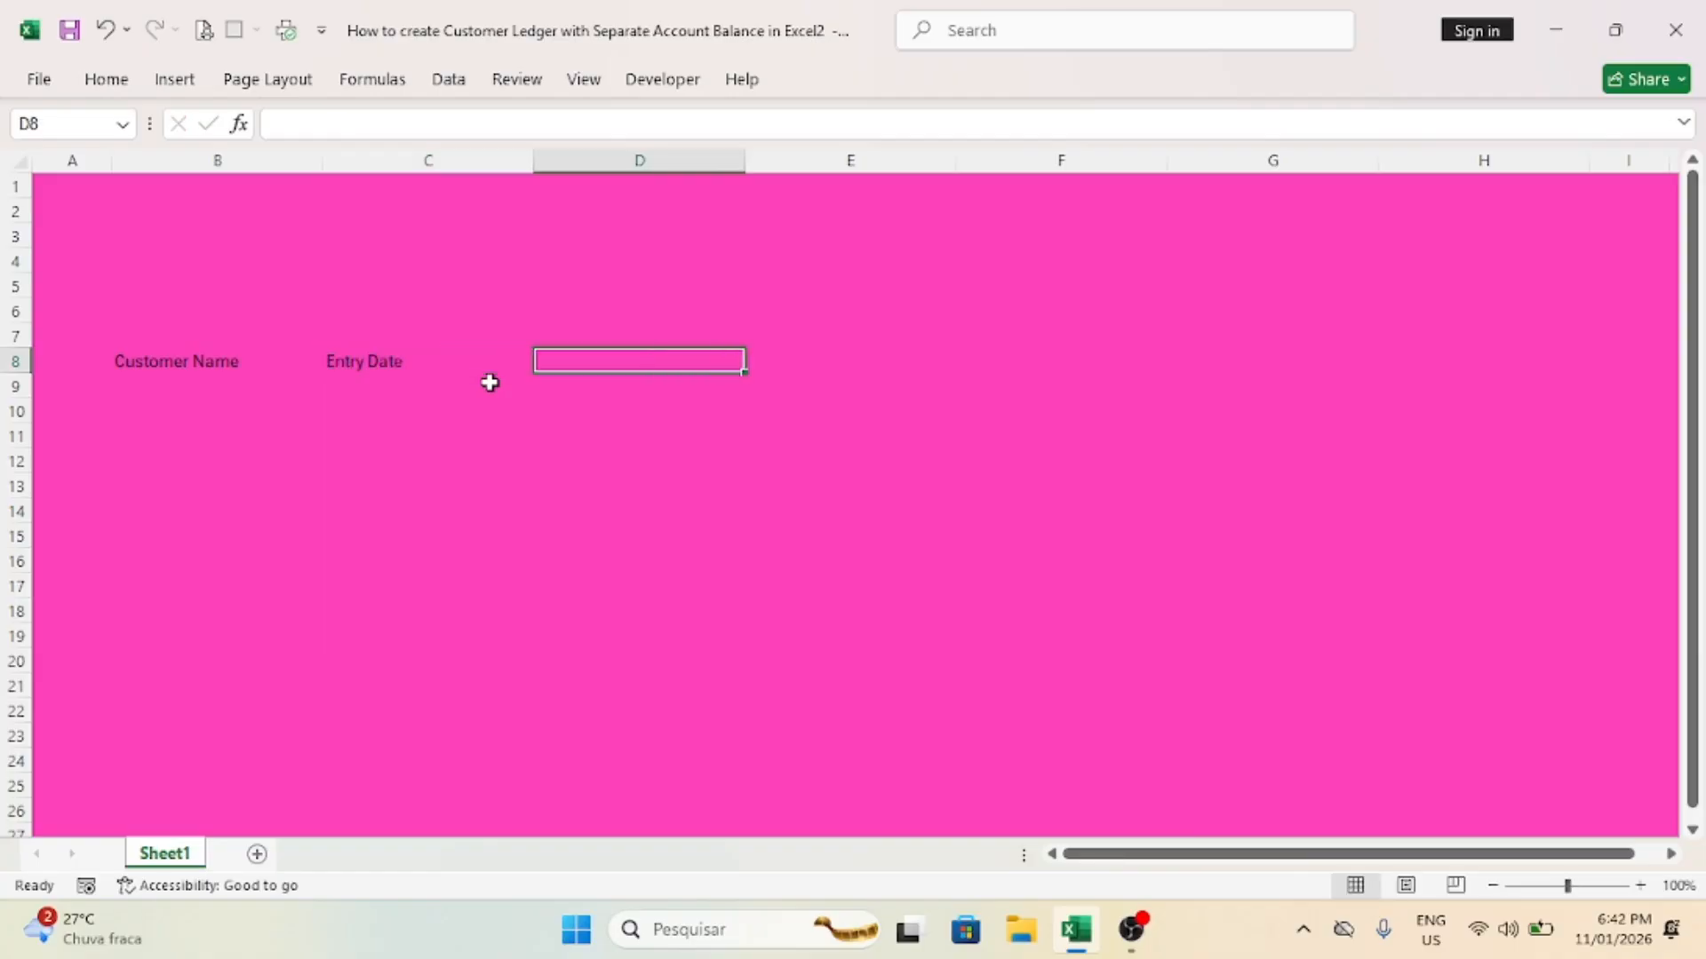
Step: Enter the headers "Description" in D8 and "Bill No" in E8
{"action": "type", "text": "Descriptio"}
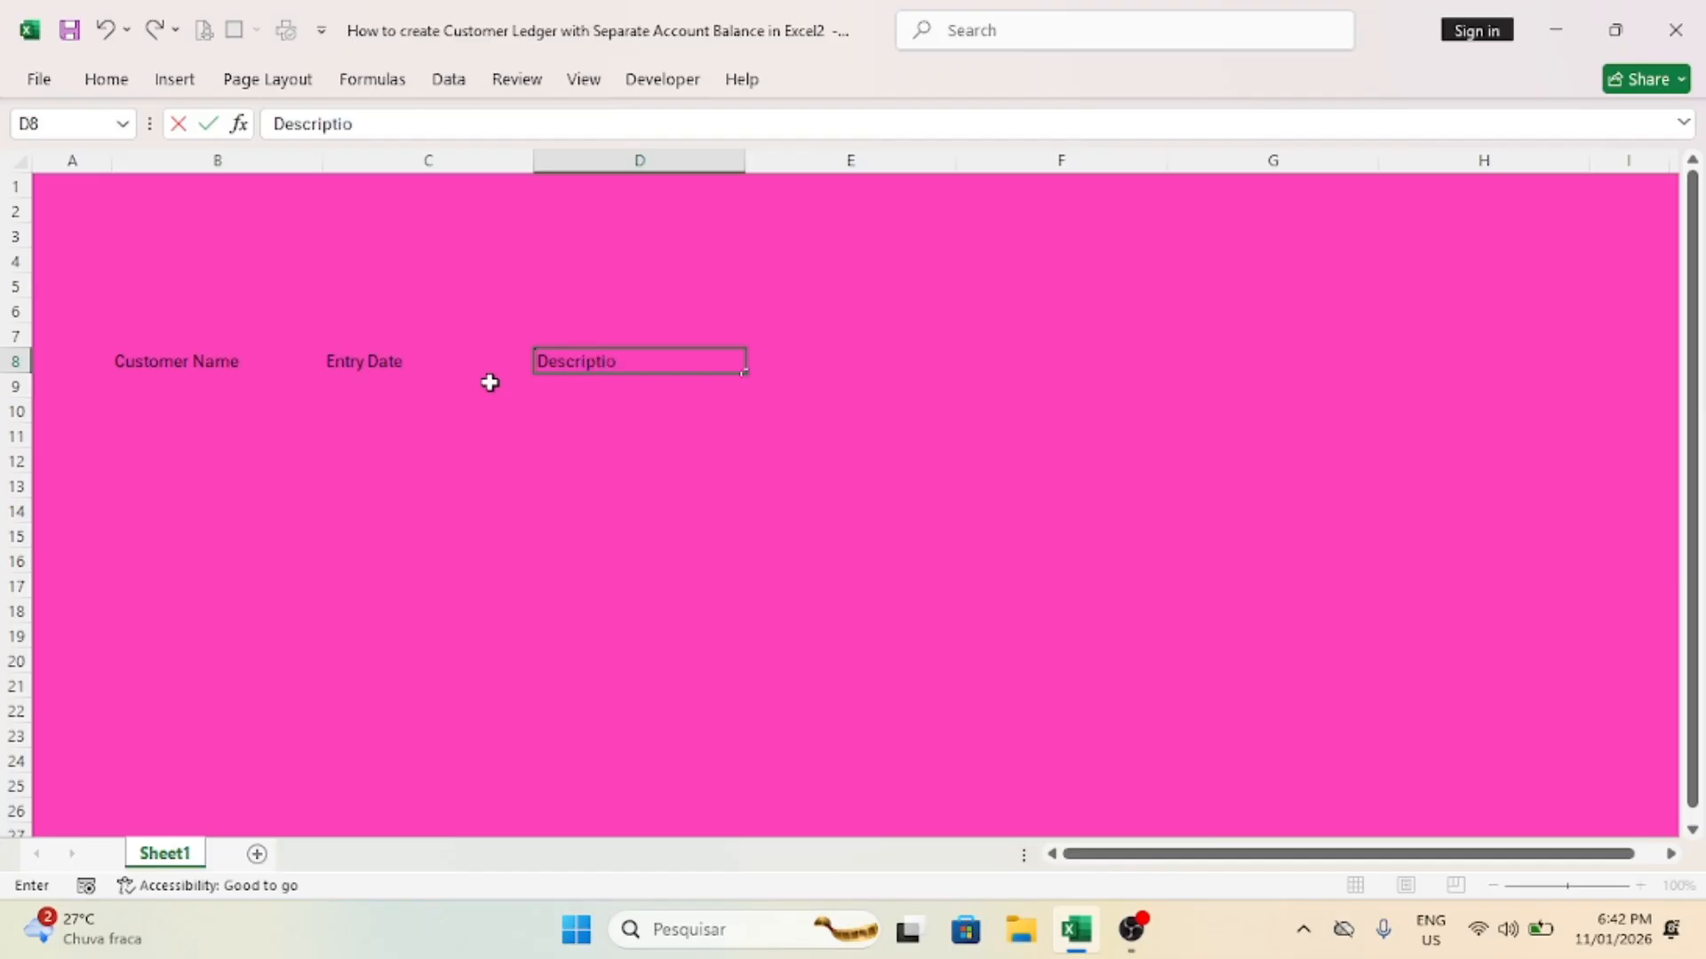
{"action": "type", "text": "n"}
{"action": "key", "text": "Tab"}
{"action": "type", "text": "Bil"}
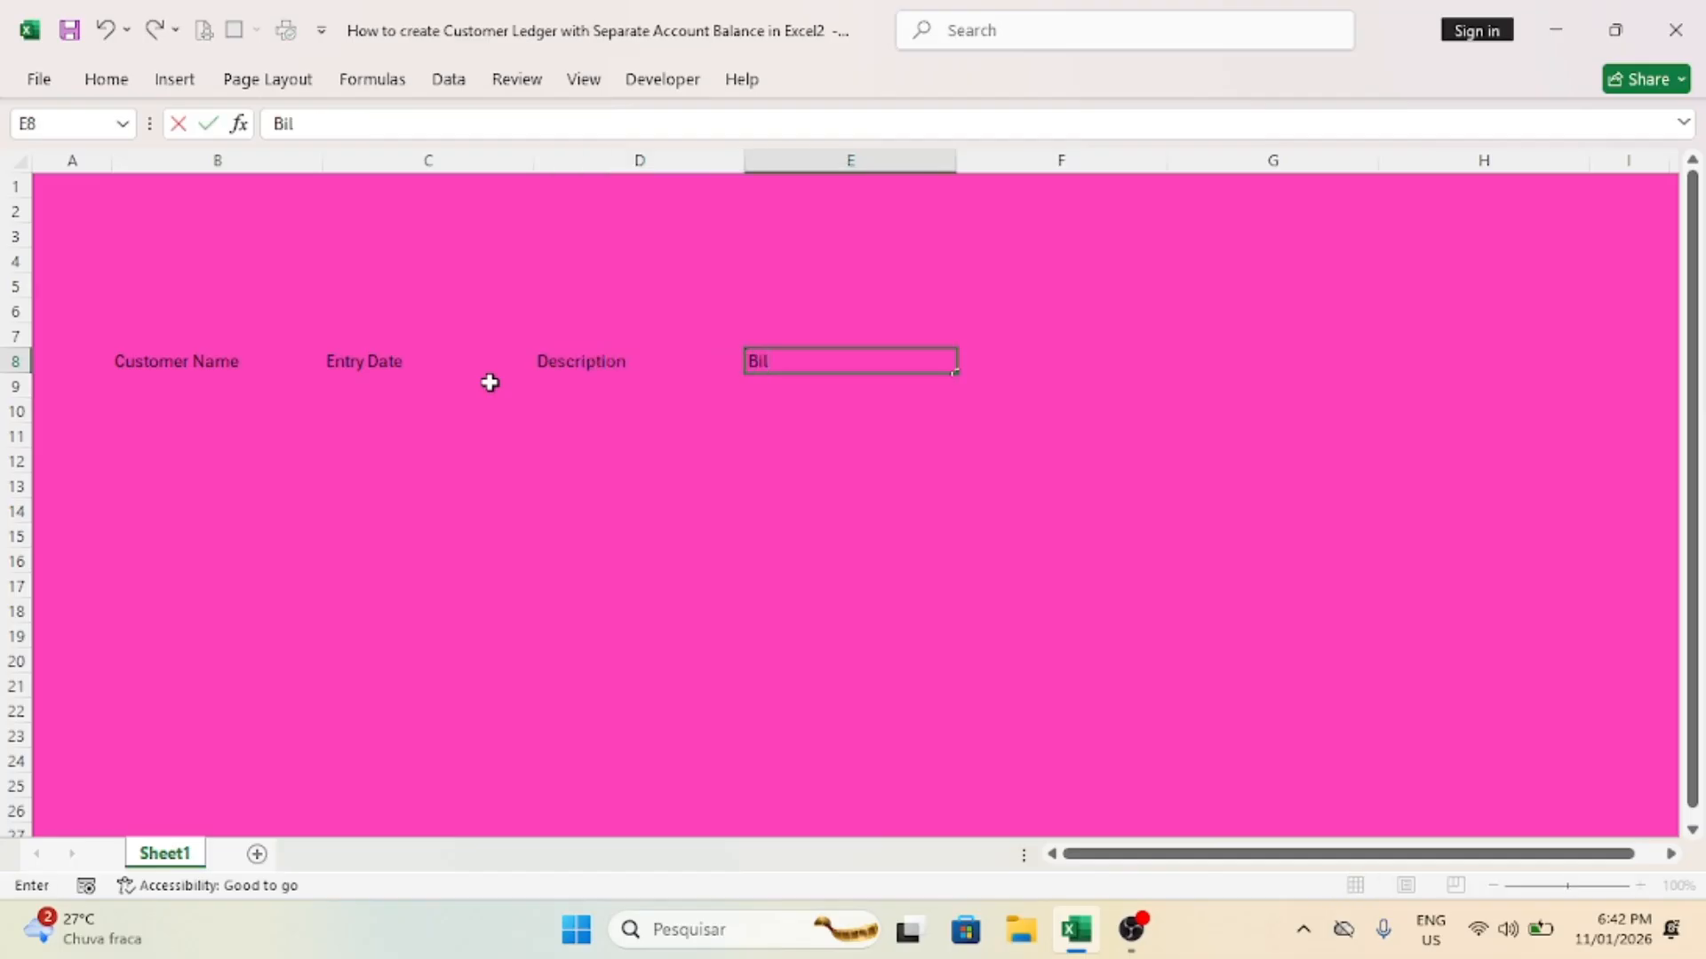
{"action": "type", "text": "l No"}
{"action": "key", "text": "Tab"}
Step: Enter the headers "Debit Amount" in F8, "Credit Amount" in G8 and "Remaining Balance" in H8
{"action": "type", "text": "D"}
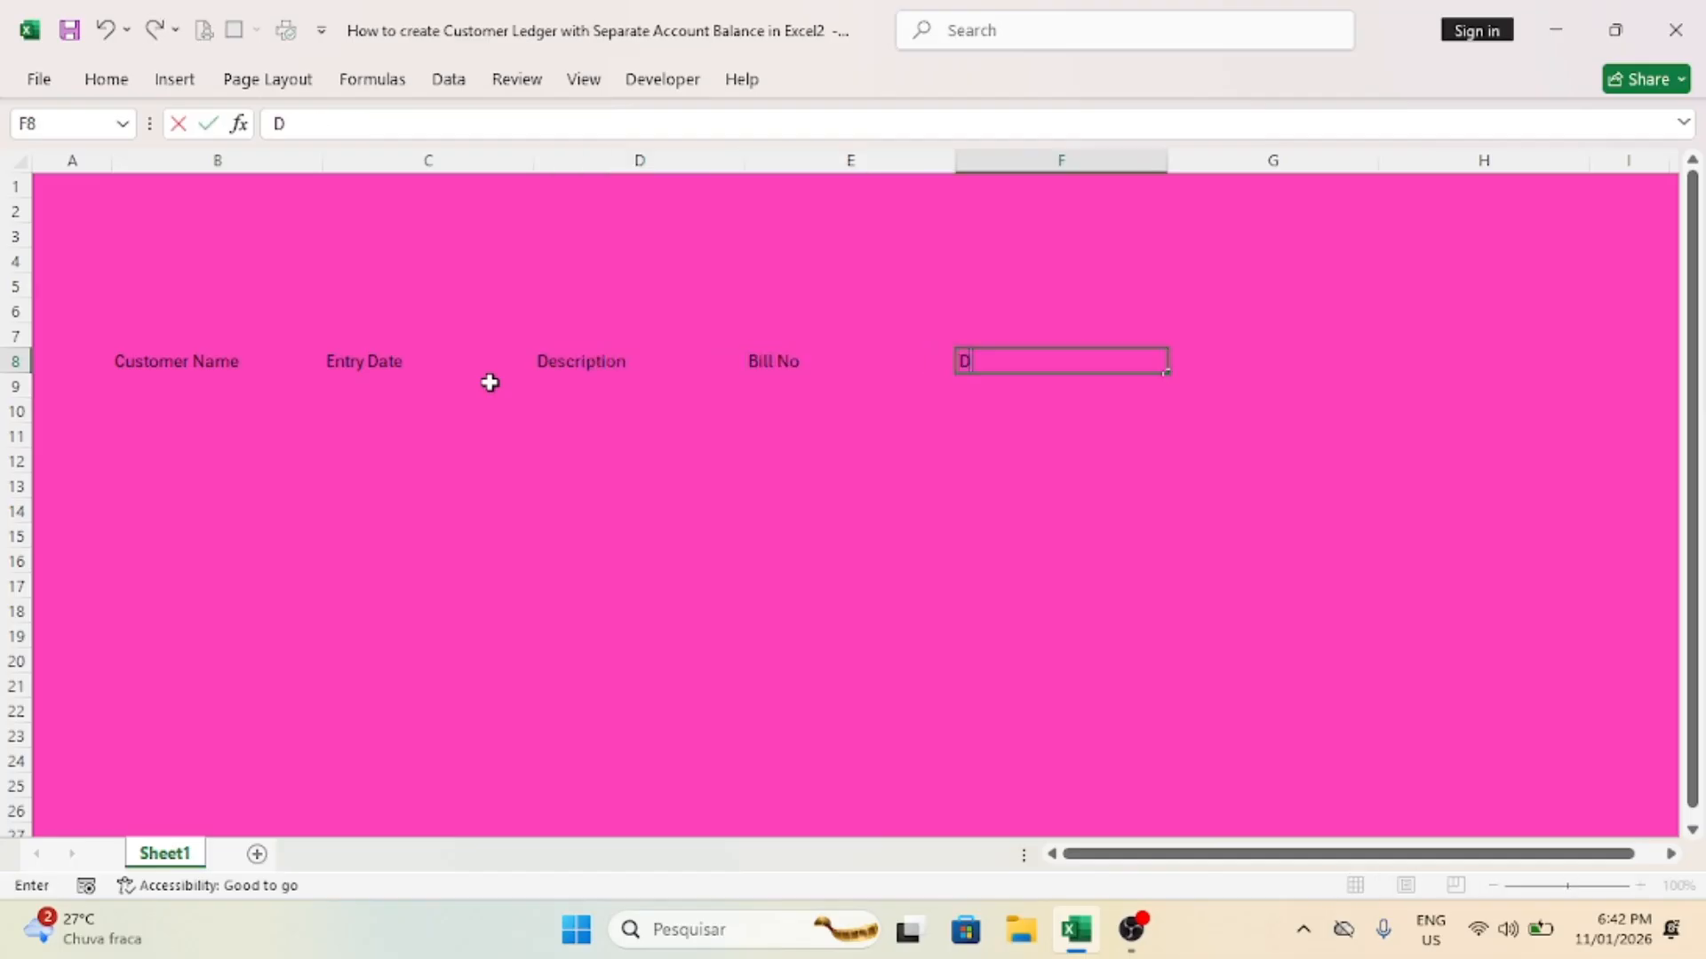
{"action": "type", "text": "ebit Amount"}
{"action": "key", "text": "Tab"}
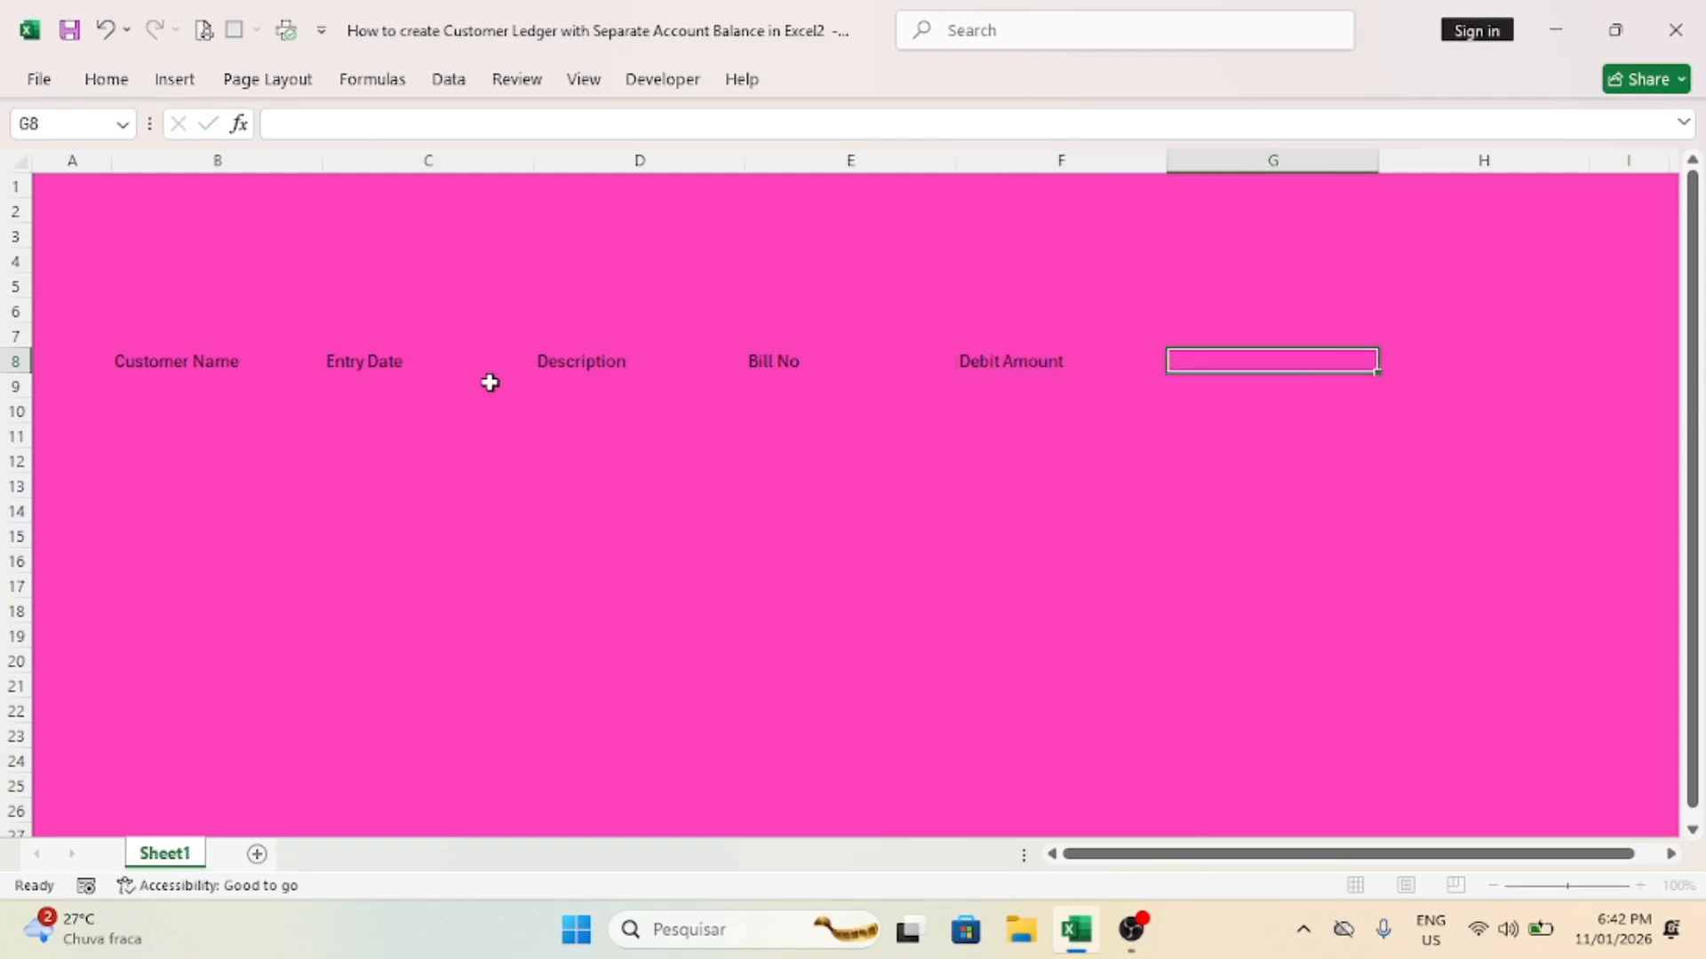
{"action": "type", "text": "Credit Amount"}
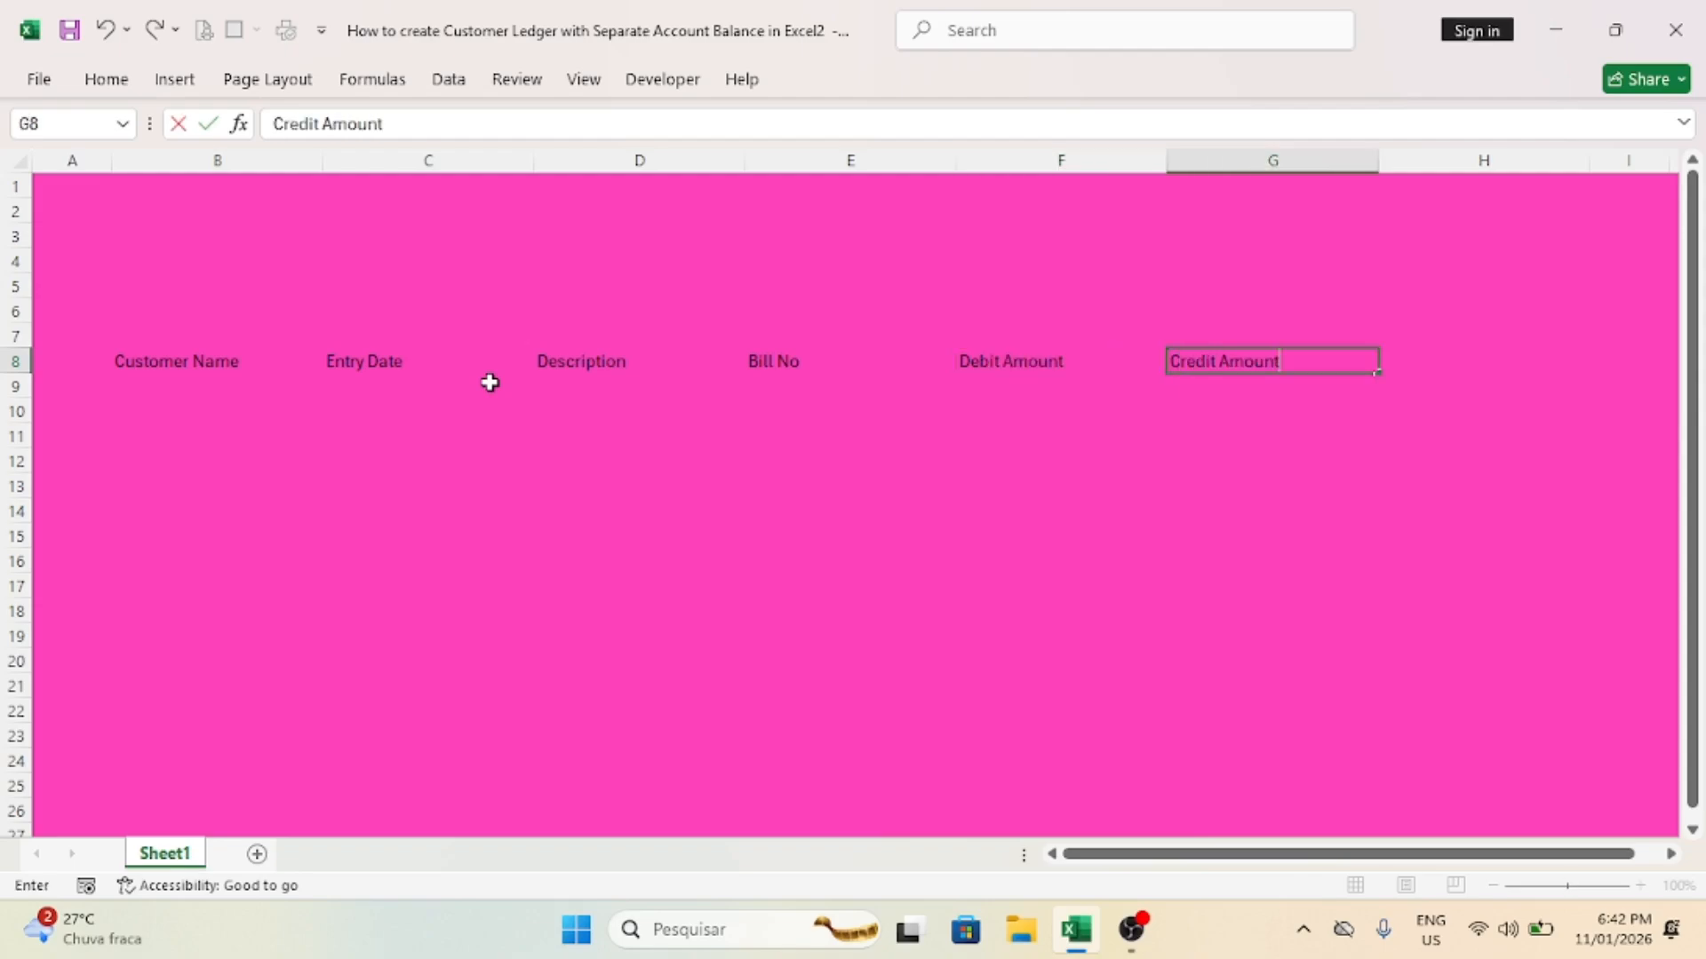
{"action": "key", "text": "Tab"}
{"action": "type", "text": "Re"}
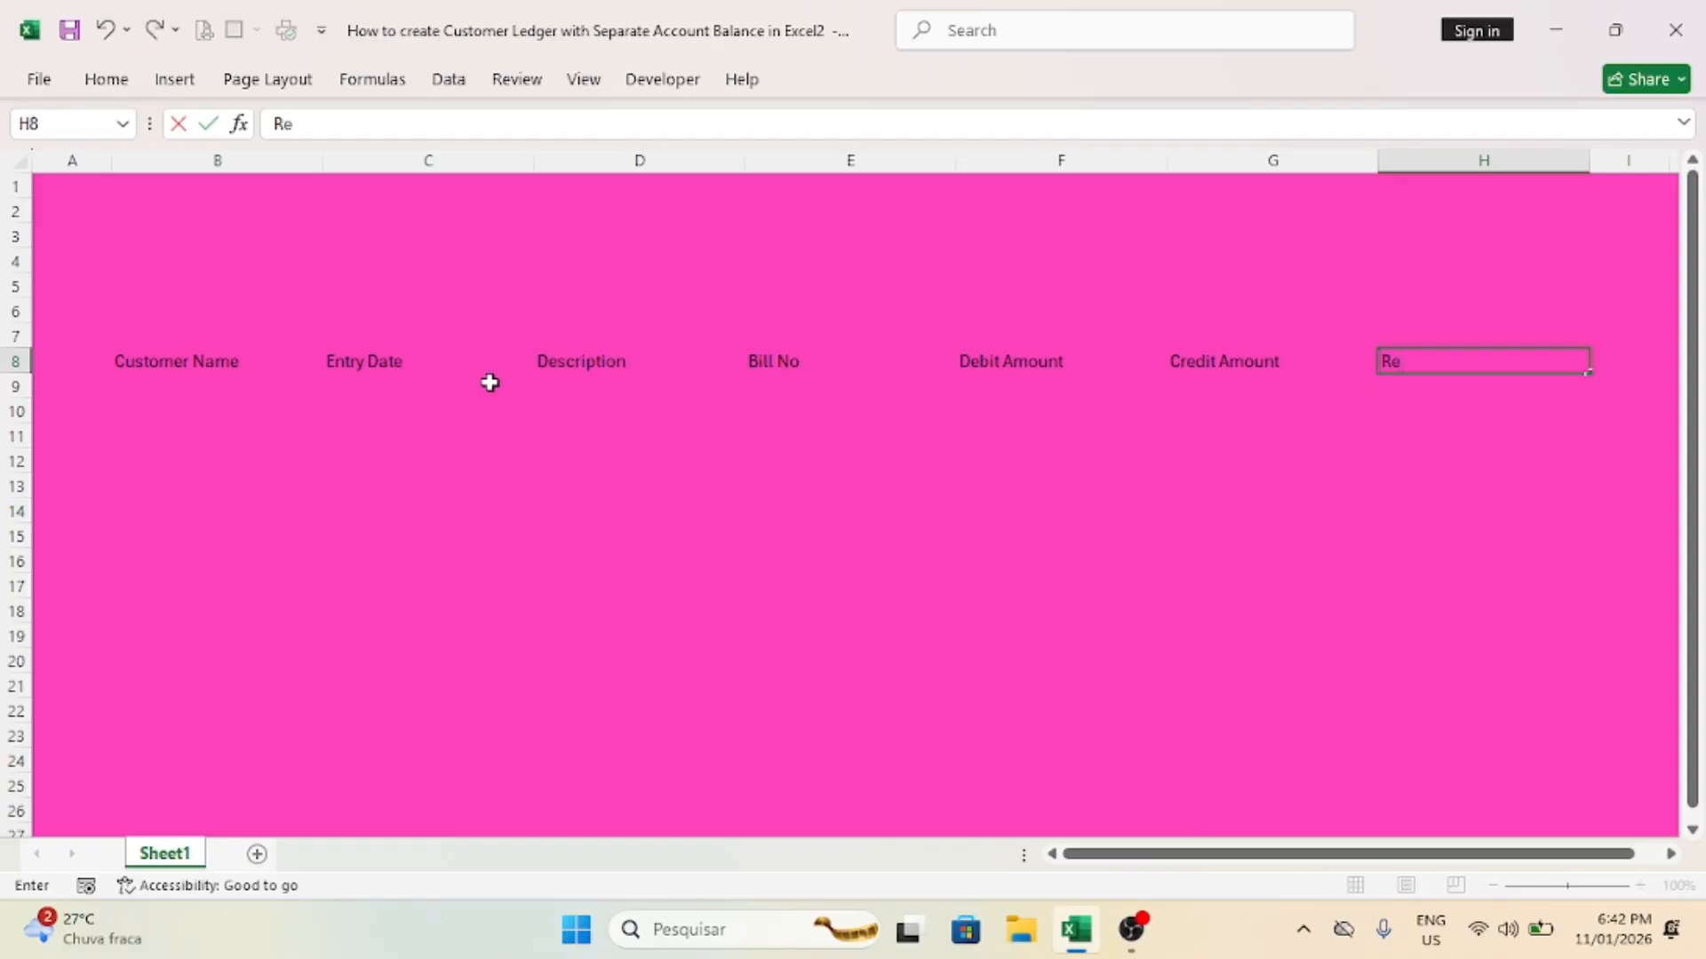
{"action": "type", "text": "maining Ba"}
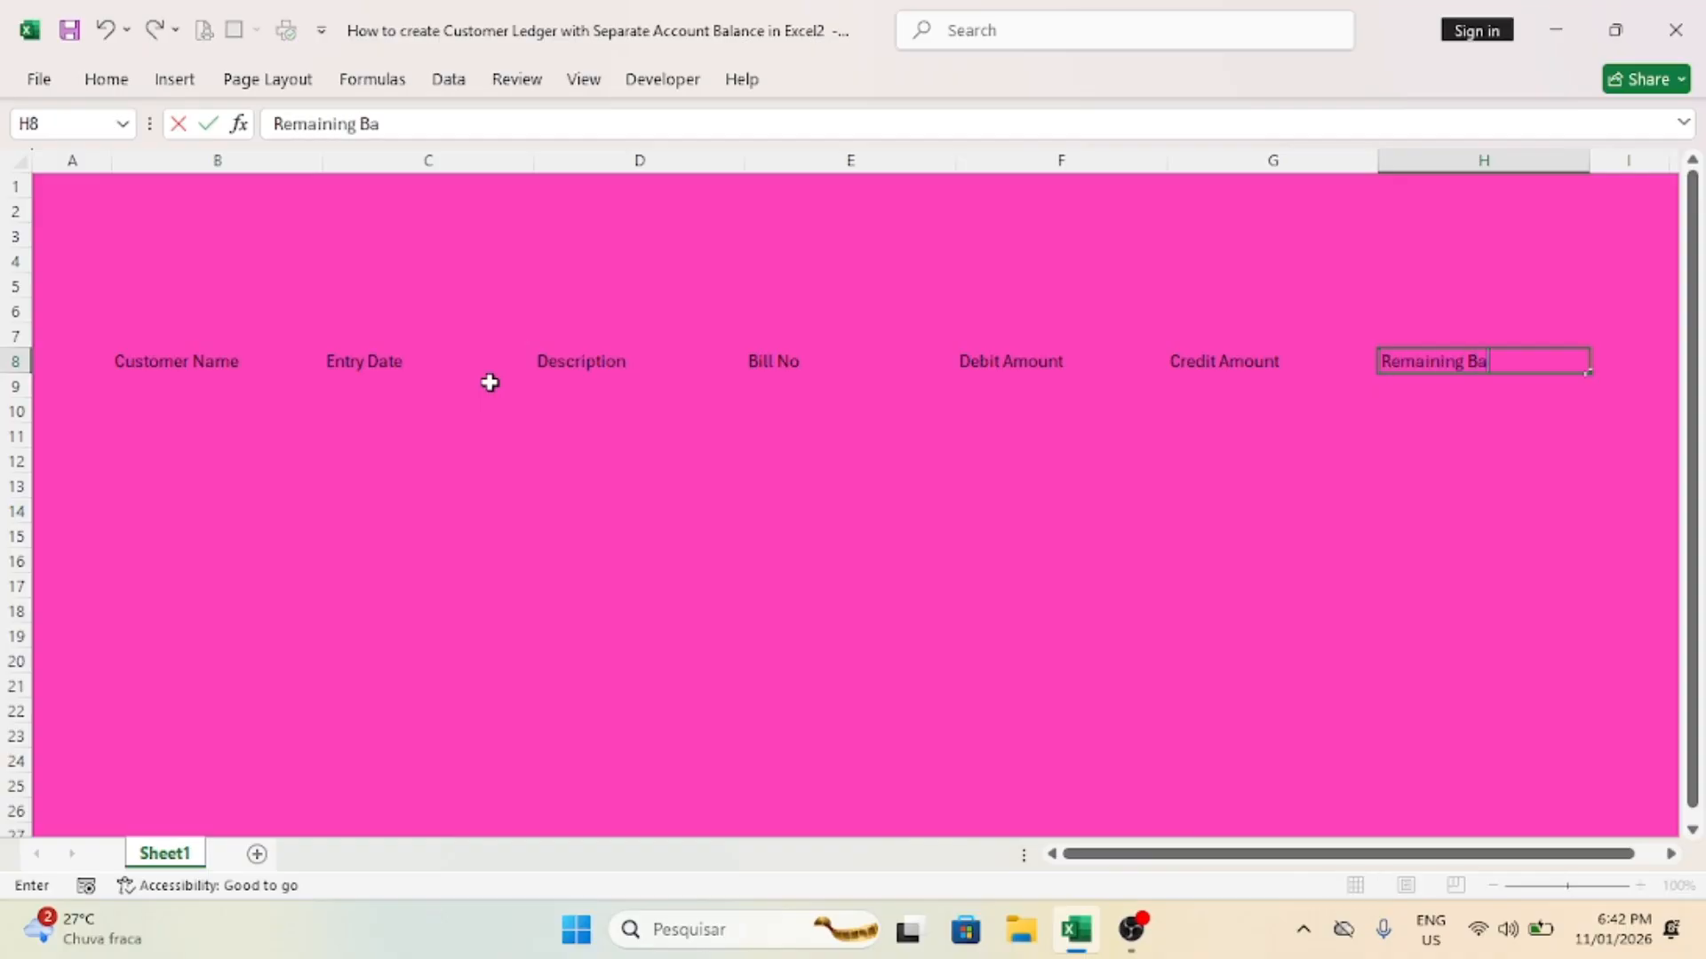
{"action": "type", "text": "lance"}
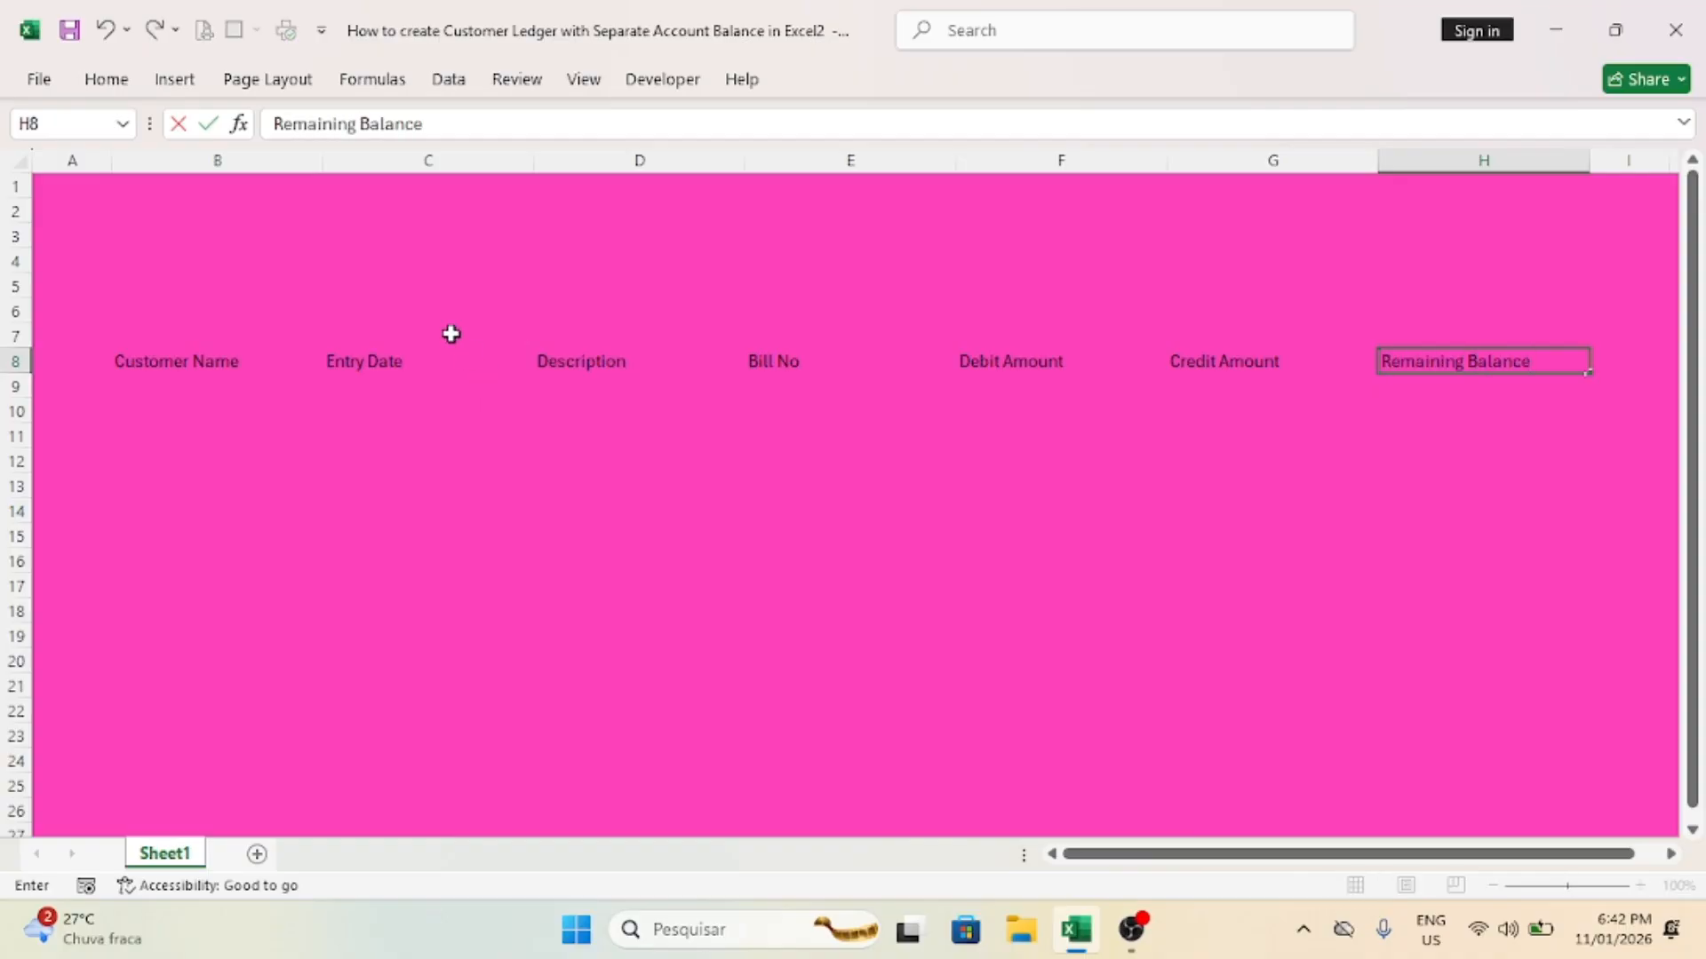
Step: Adjust column widths by narrowing the Bill No and Entry Date columns and widening the Description column
{"action": "left_click", "coordinate": [775, 364]}
{"action": "left_click_drag", "start_coordinate": [956, 161], "coordinate": [832, 165]}
{"action": "left_click", "coordinate": [597, 357]}
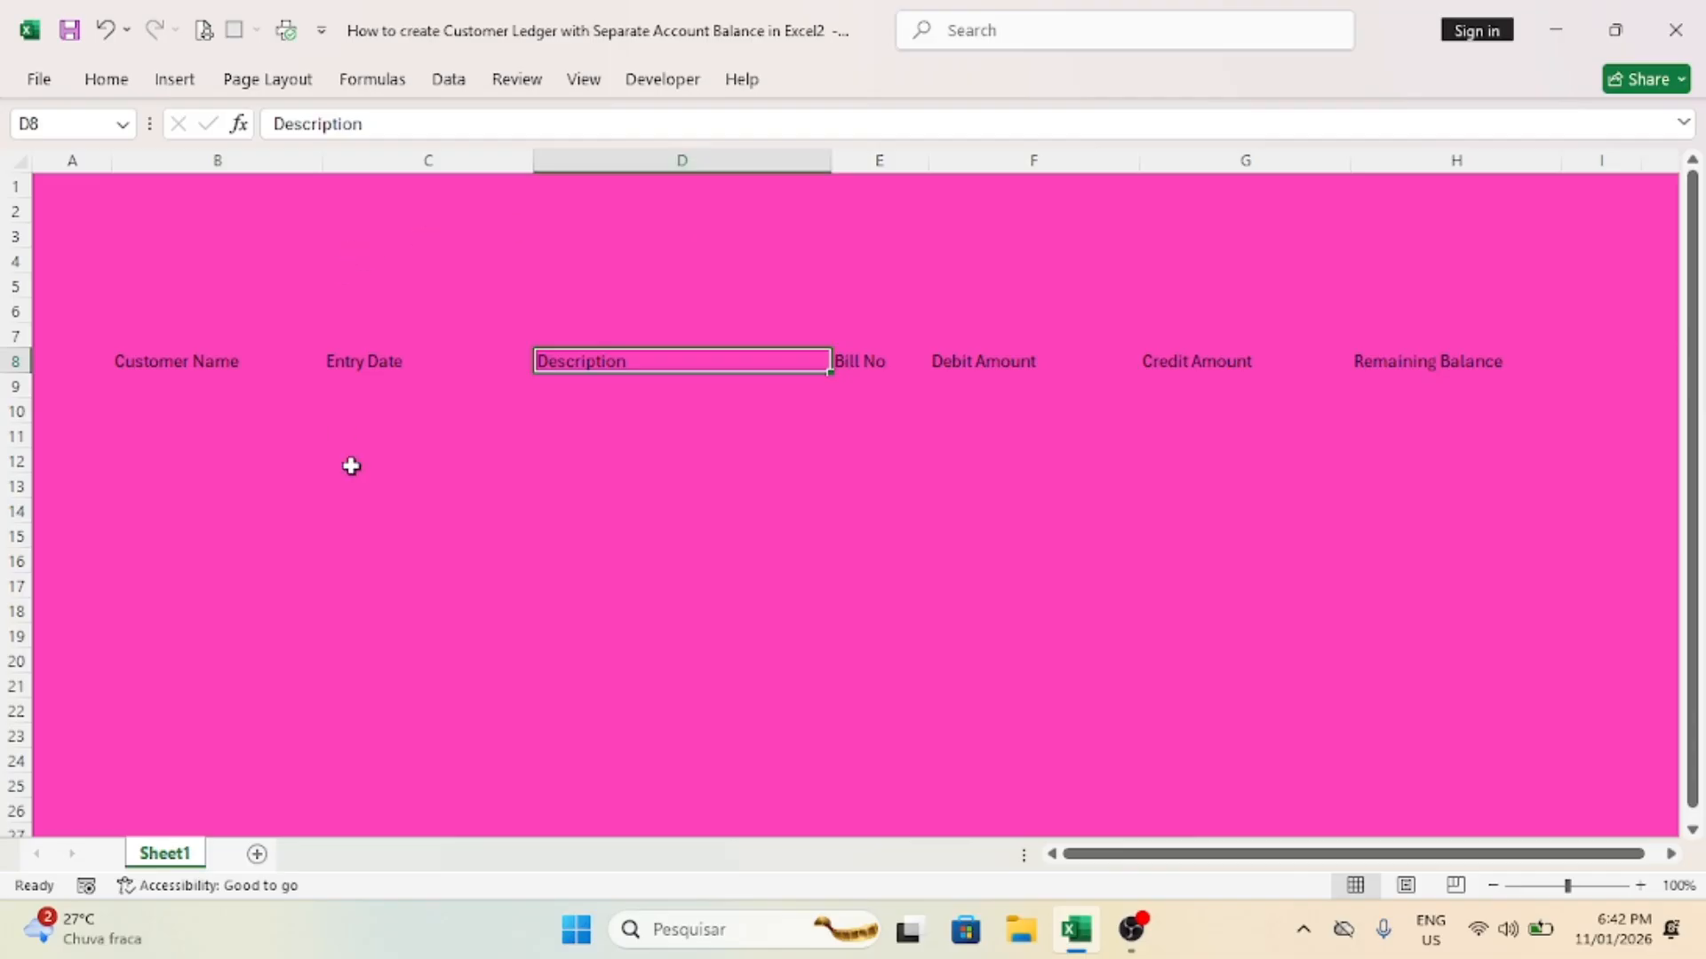
{"action": "left_click", "coordinate": [398, 373]}
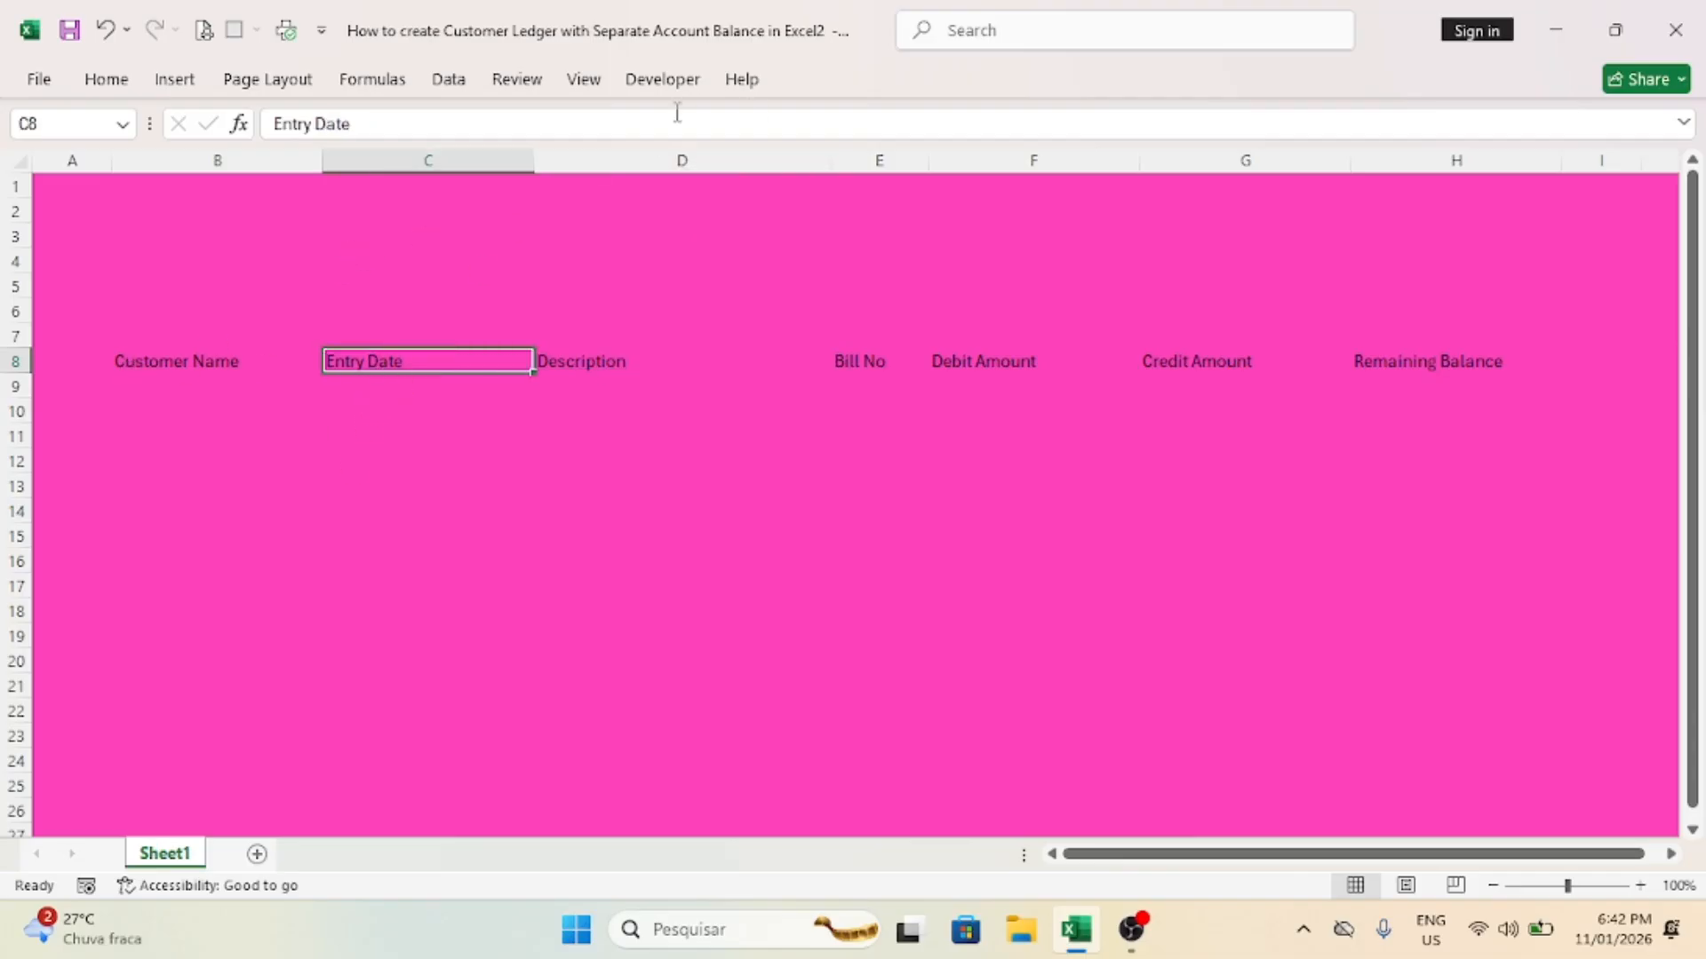
{"action": "left_click_drag", "start_coordinate": [539, 153], "coordinate": [464, 161]}
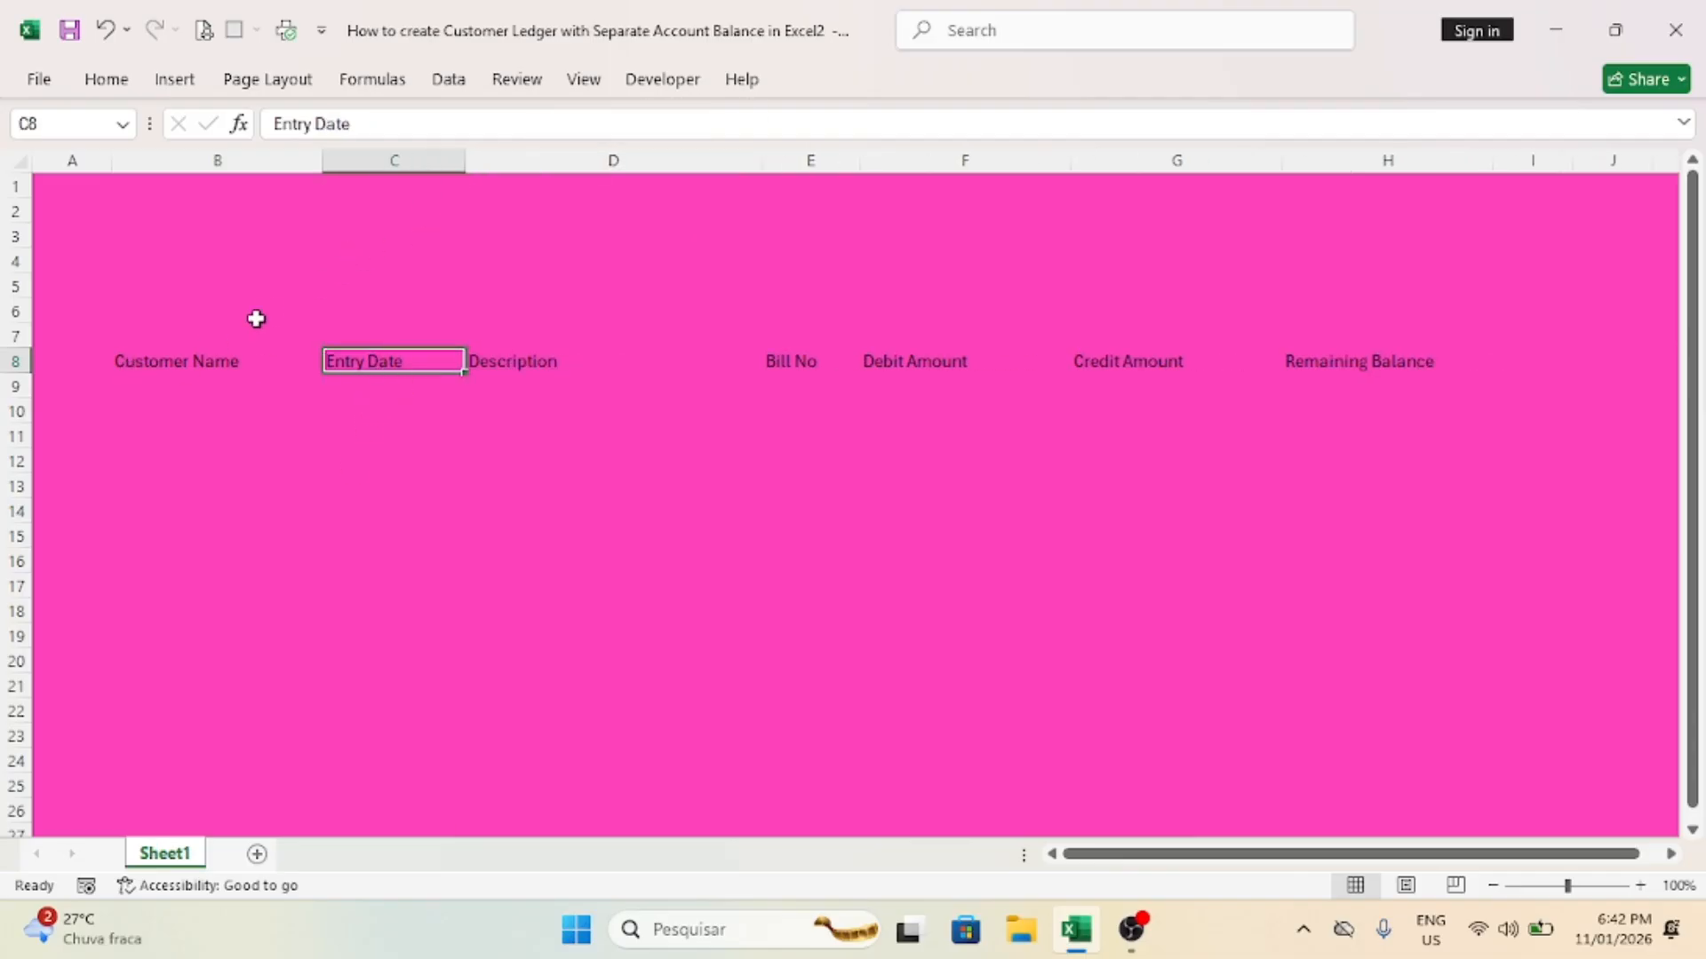
Step: Apply all borders to the table range B8:H16 and set its background to No Fill
{"action": "left_click", "coordinate": [158, 358]}
{"action": "left_click_drag", "start_coordinate": [202, 365], "coordinate": [1348, 560]}
{"action": "left_click", "coordinate": [107, 80]}
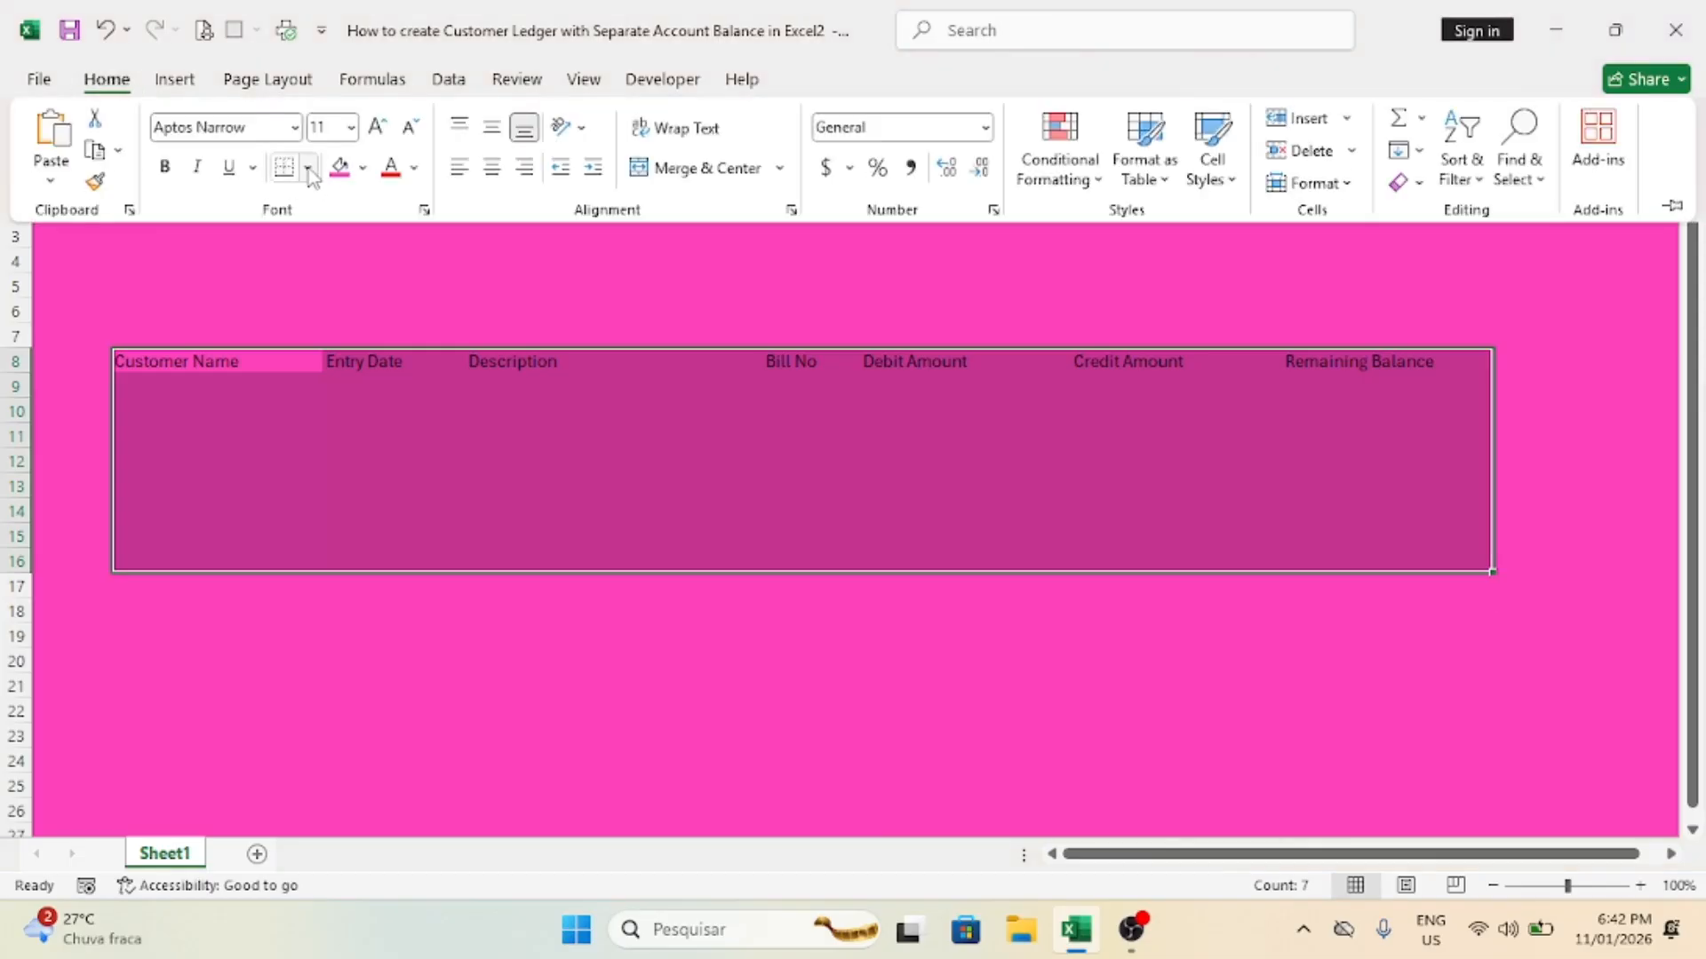
{"action": "left_click", "coordinate": [308, 168]}
{"action": "left_click", "coordinate": [353, 417]}
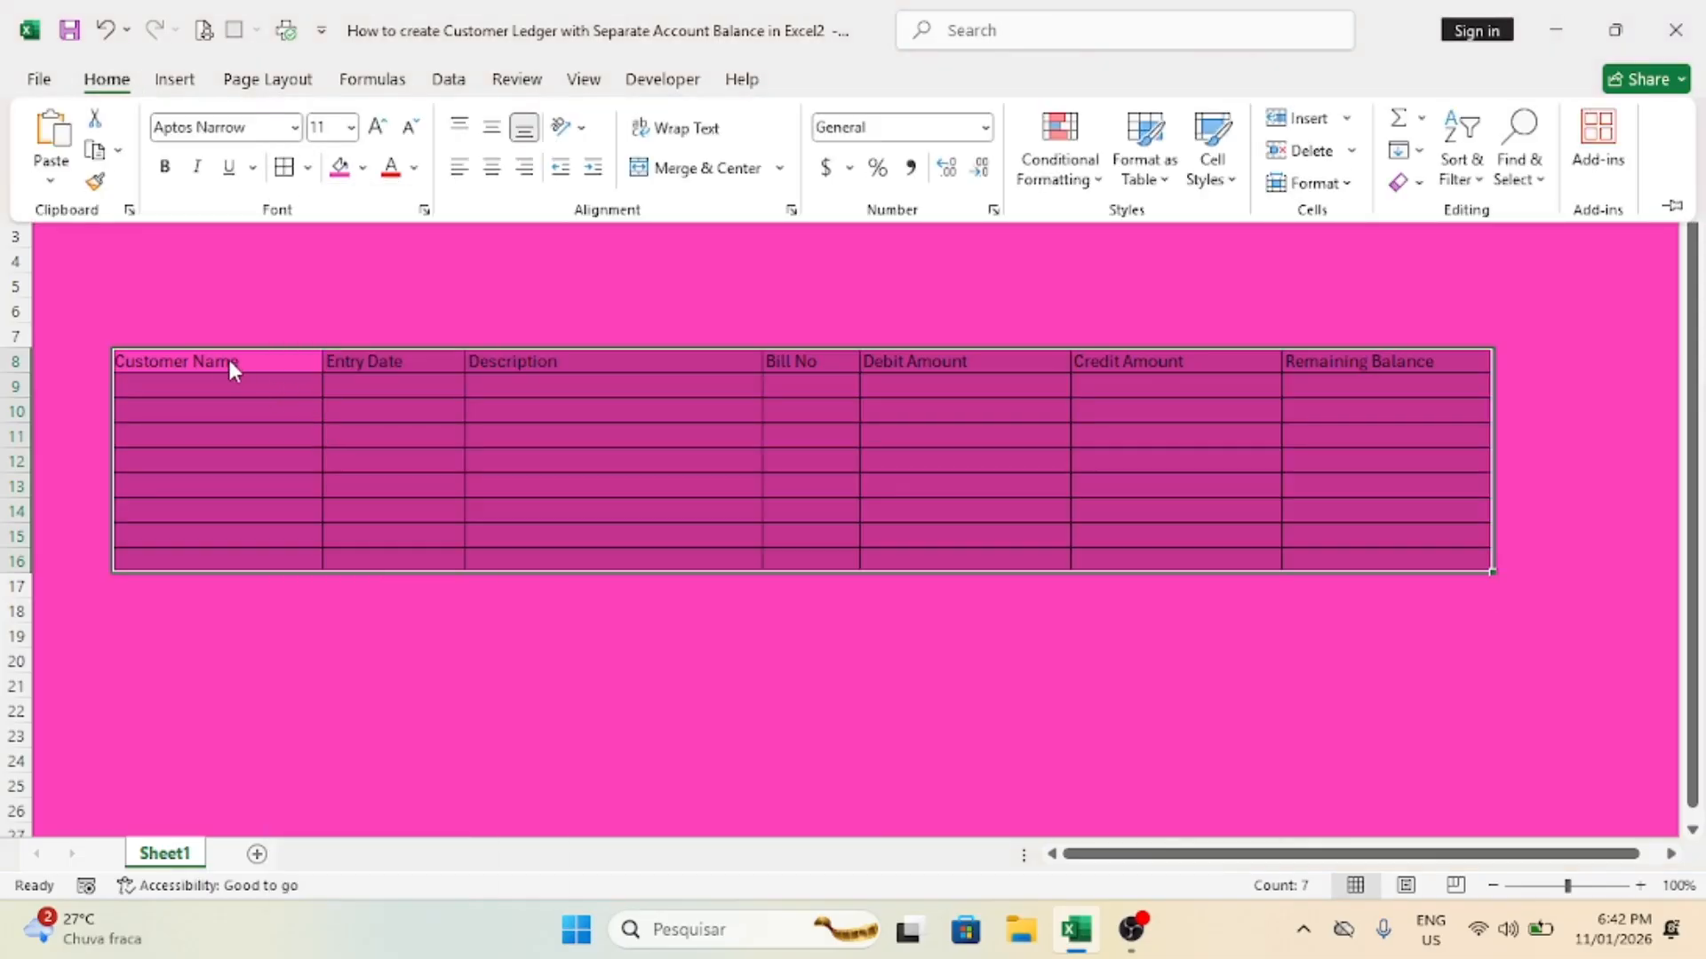
{"action": "left_click", "coordinate": [362, 168]}
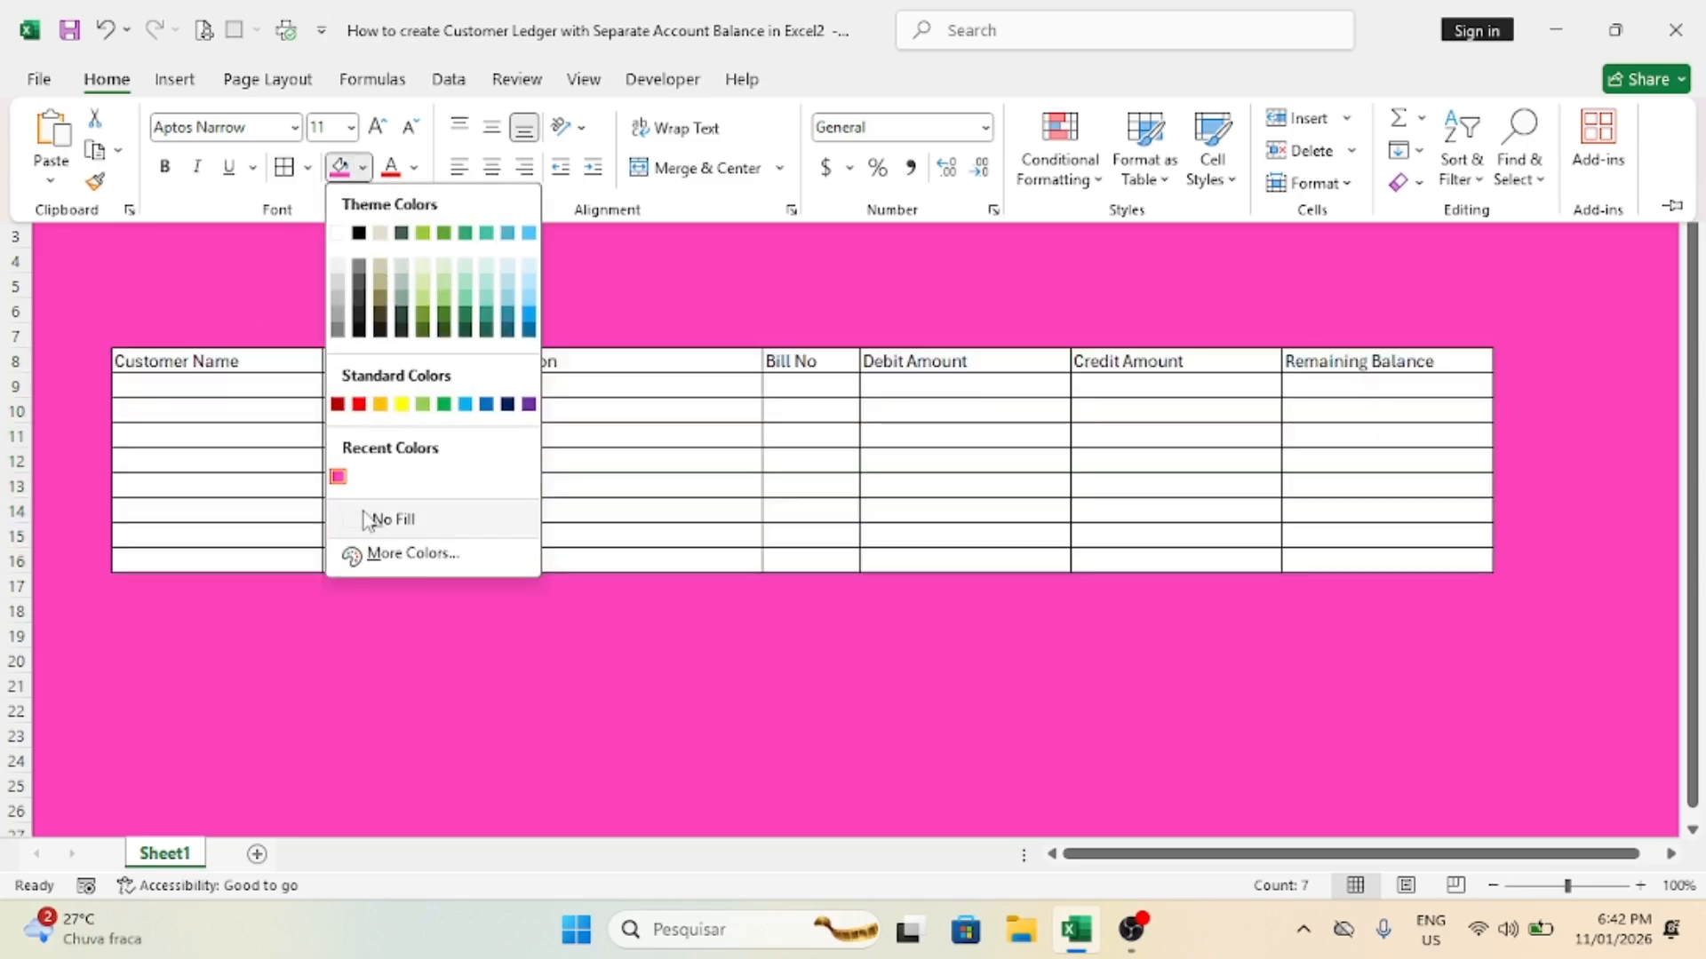
{"action": "left_click", "coordinate": [365, 520]}
Step: Format the header cells B8:H8 as bold white text on a bright blue fill
{"action": "left_click", "coordinate": [174, 366]}
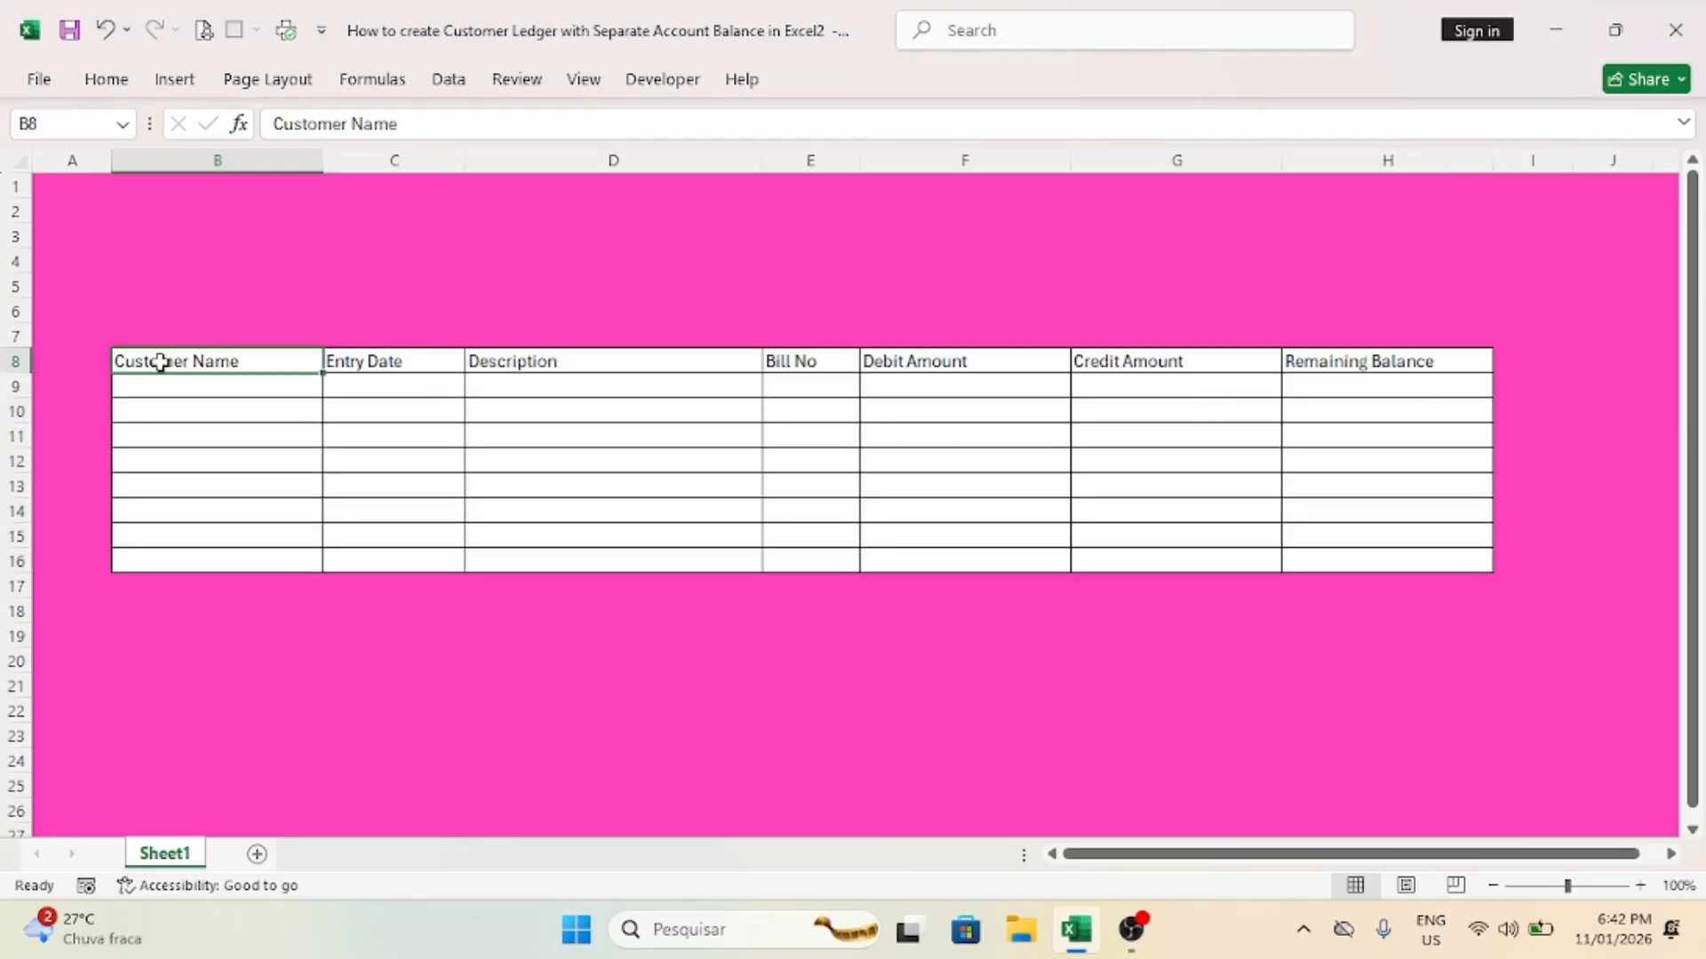
{"action": "left_click_drag", "start_coordinate": [160, 362], "coordinate": [1355, 363]}
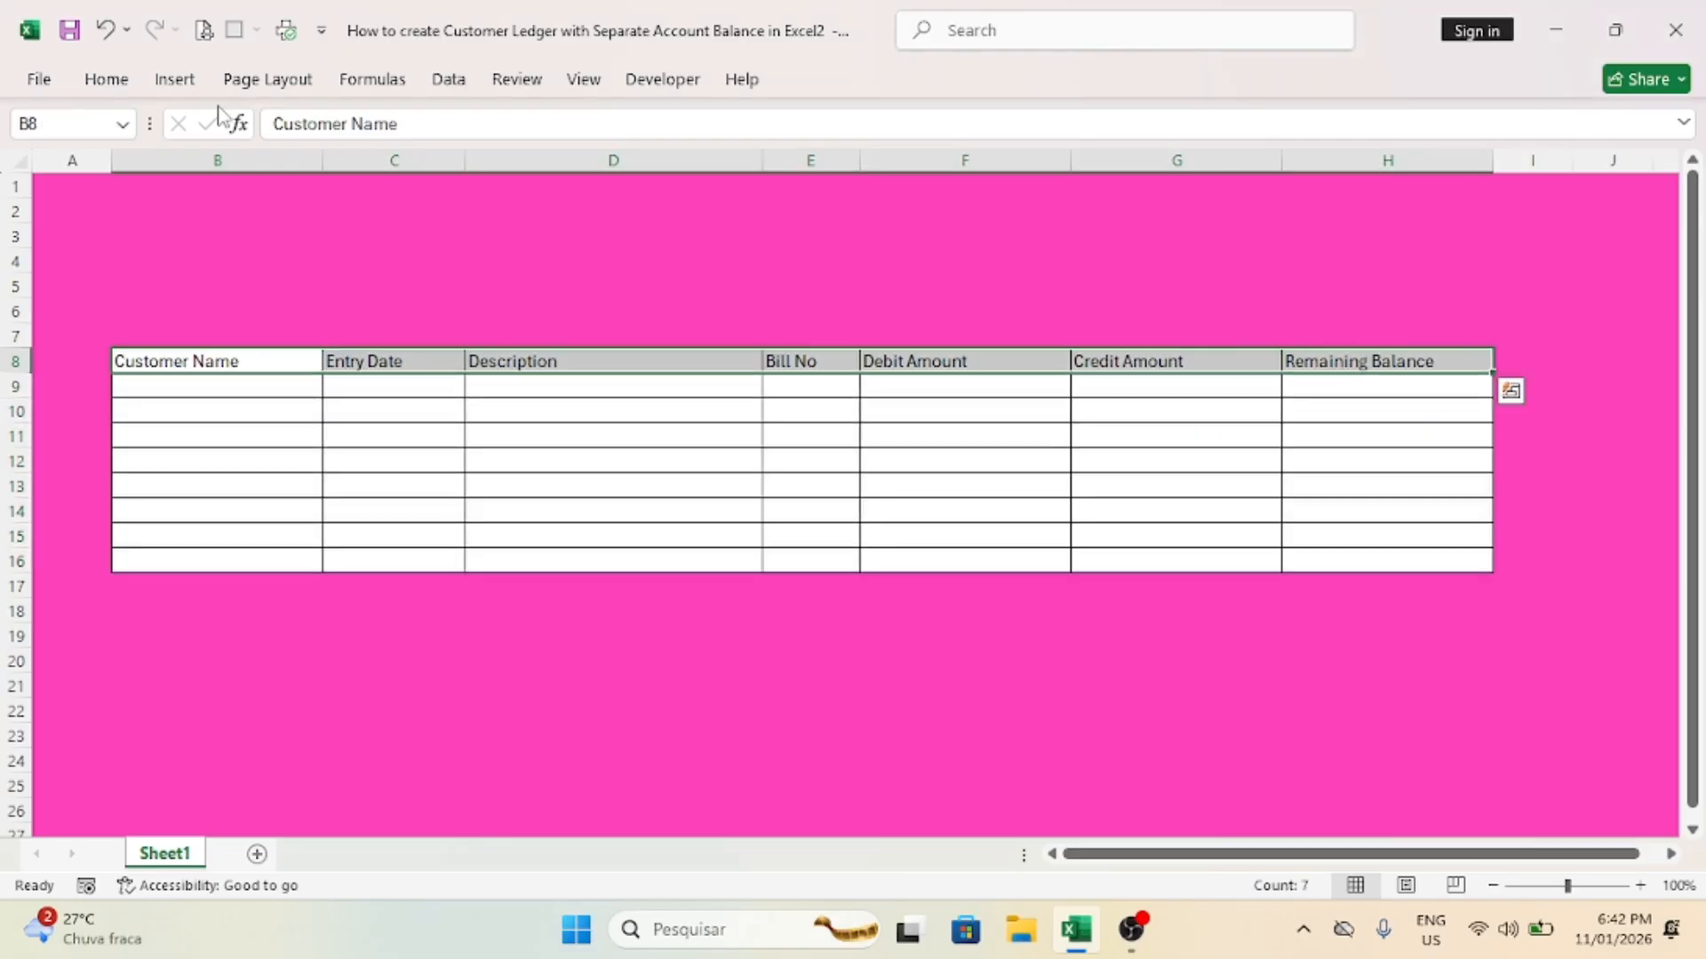
{"action": "left_click", "coordinate": [106, 79]}
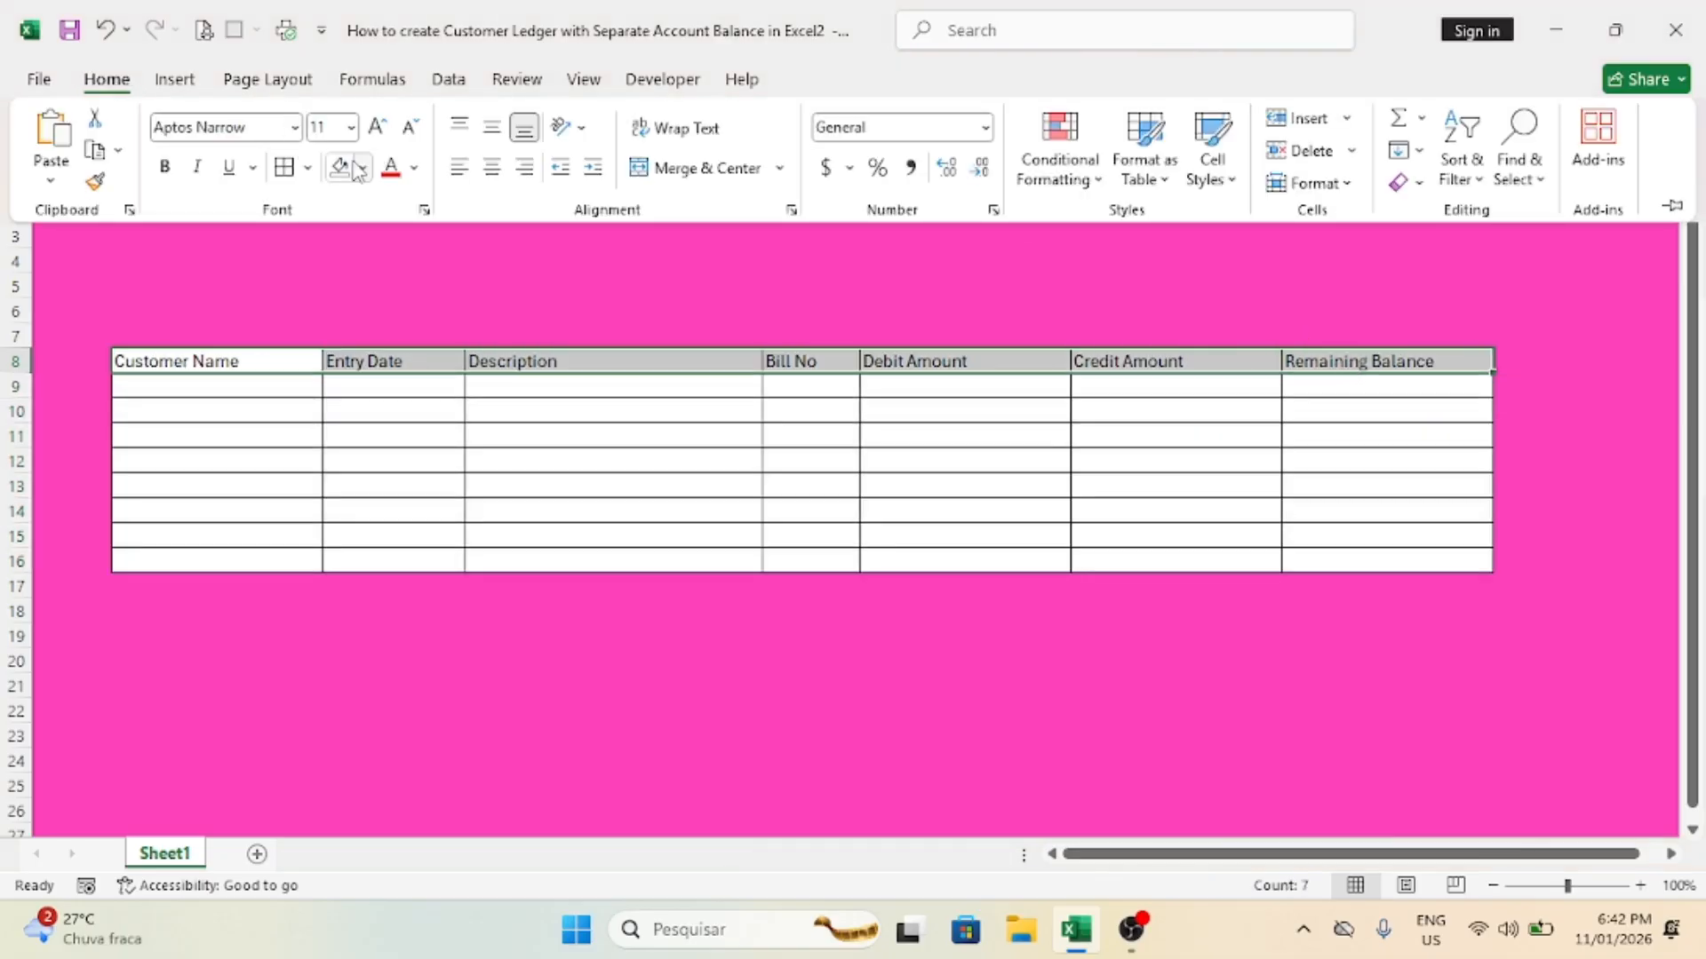
{"action": "left_click", "coordinate": [164, 169]}
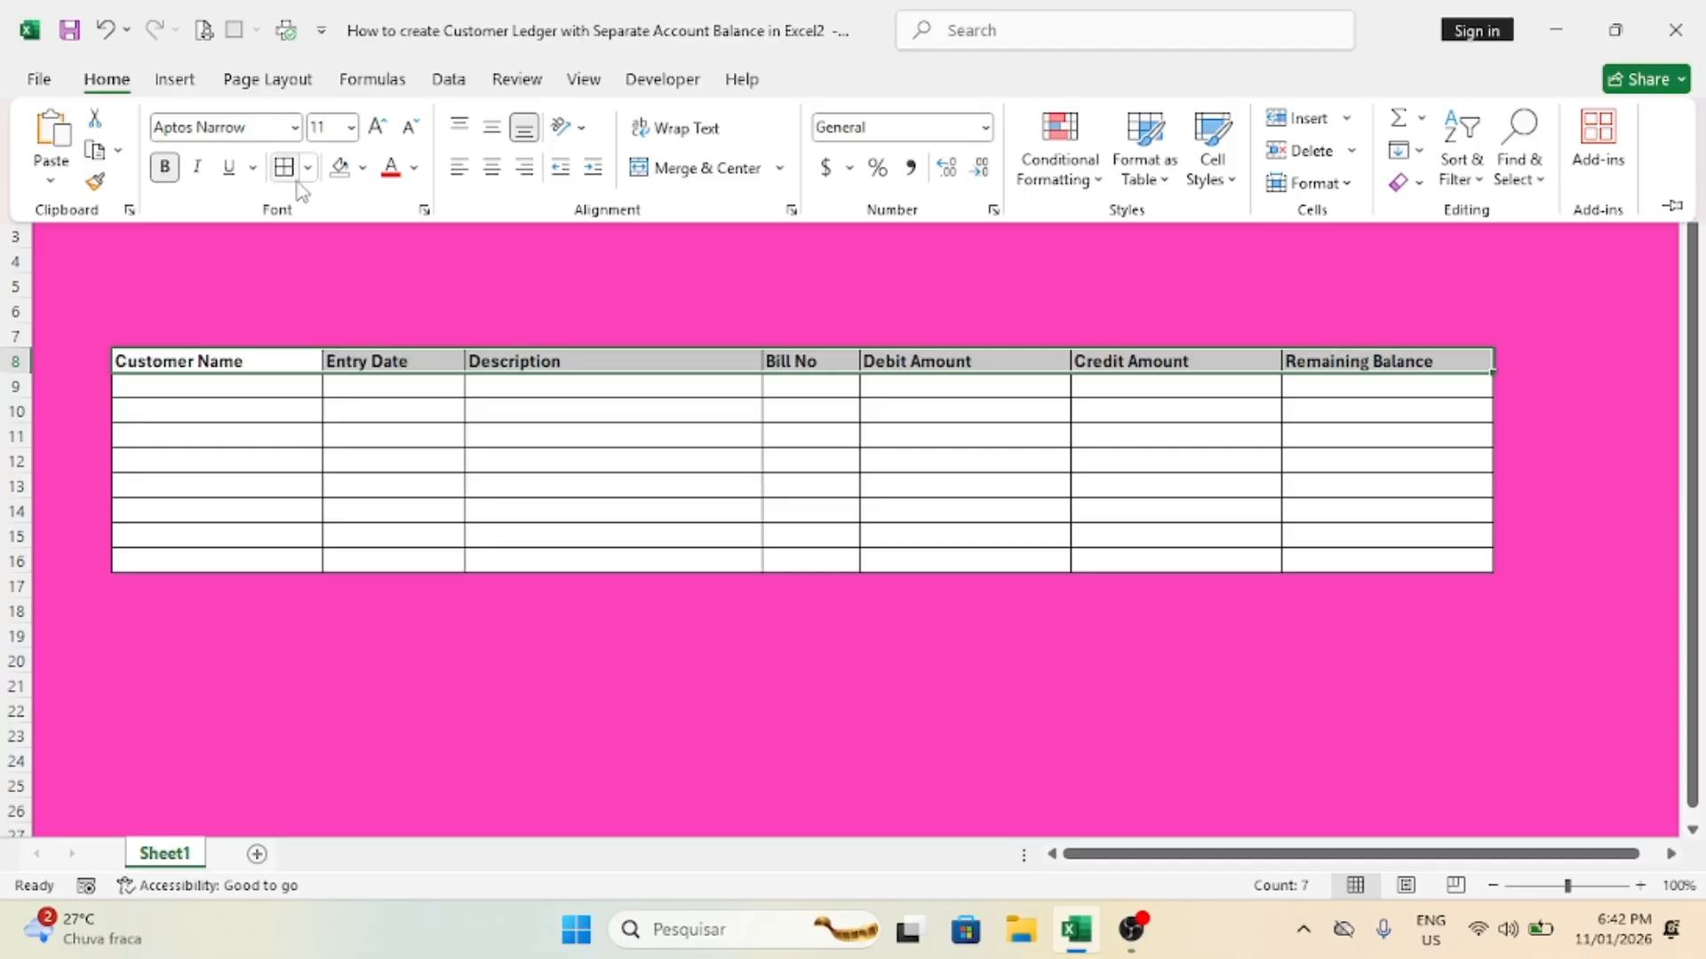
{"action": "left_click", "coordinate": [364, 169]}
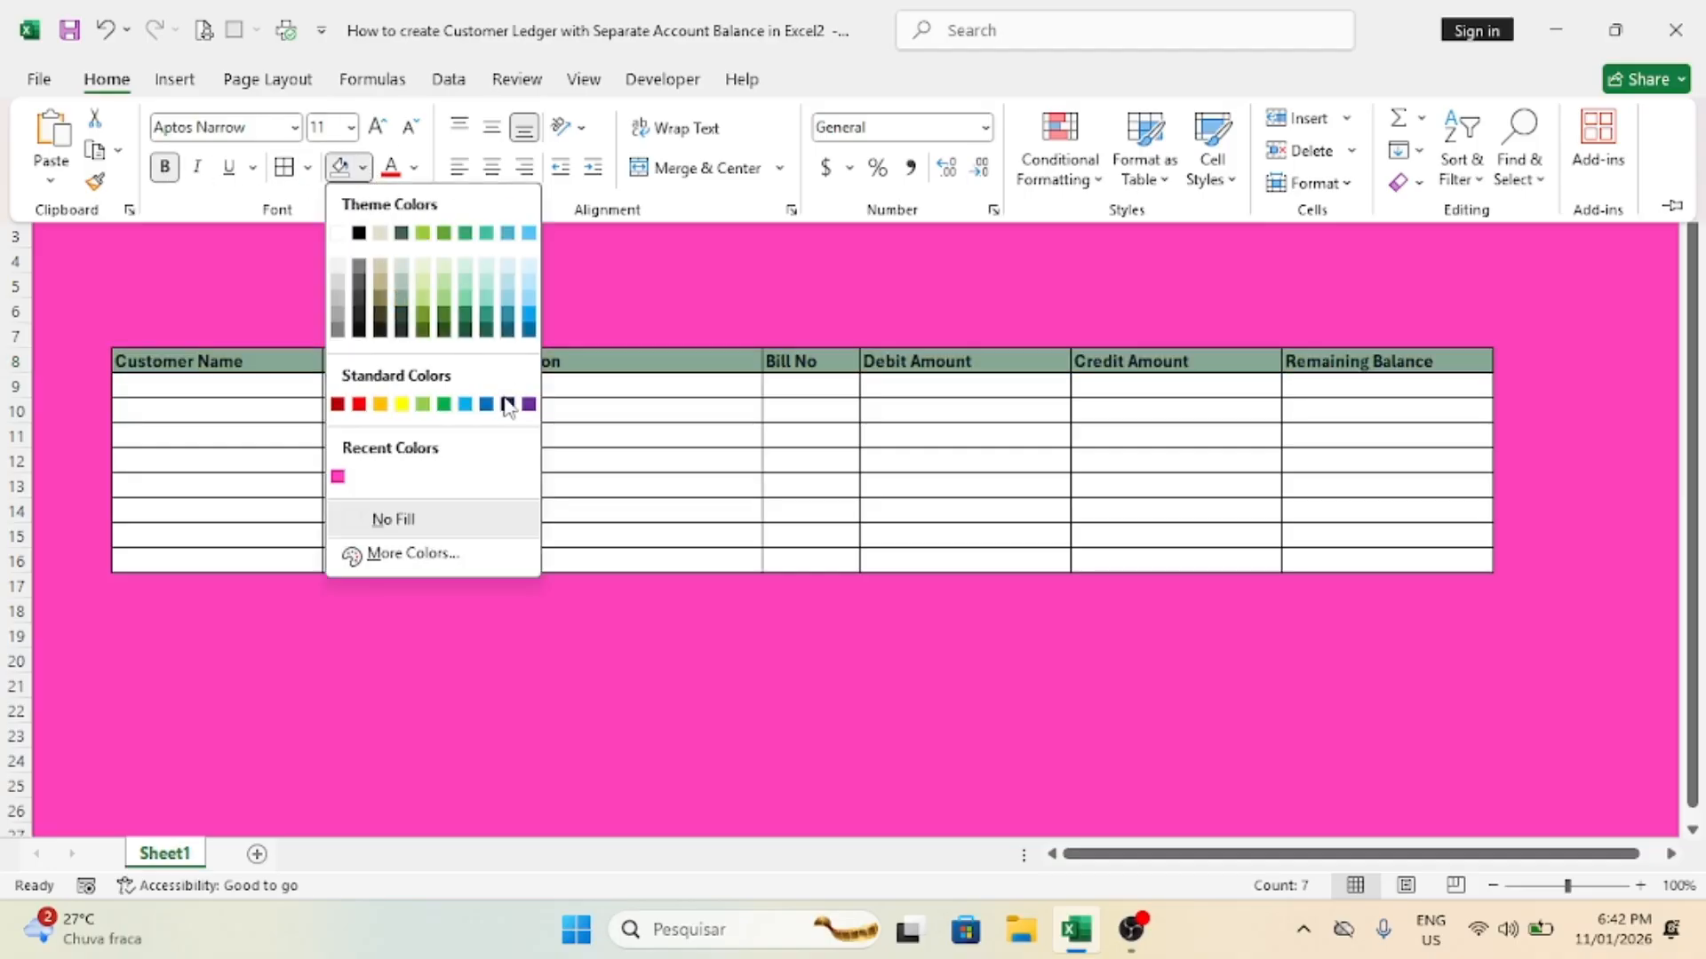
{"action": "left_click", "coordinate": [528, 318]}
{"action": "left_click", "coordinate": [414, 167]}
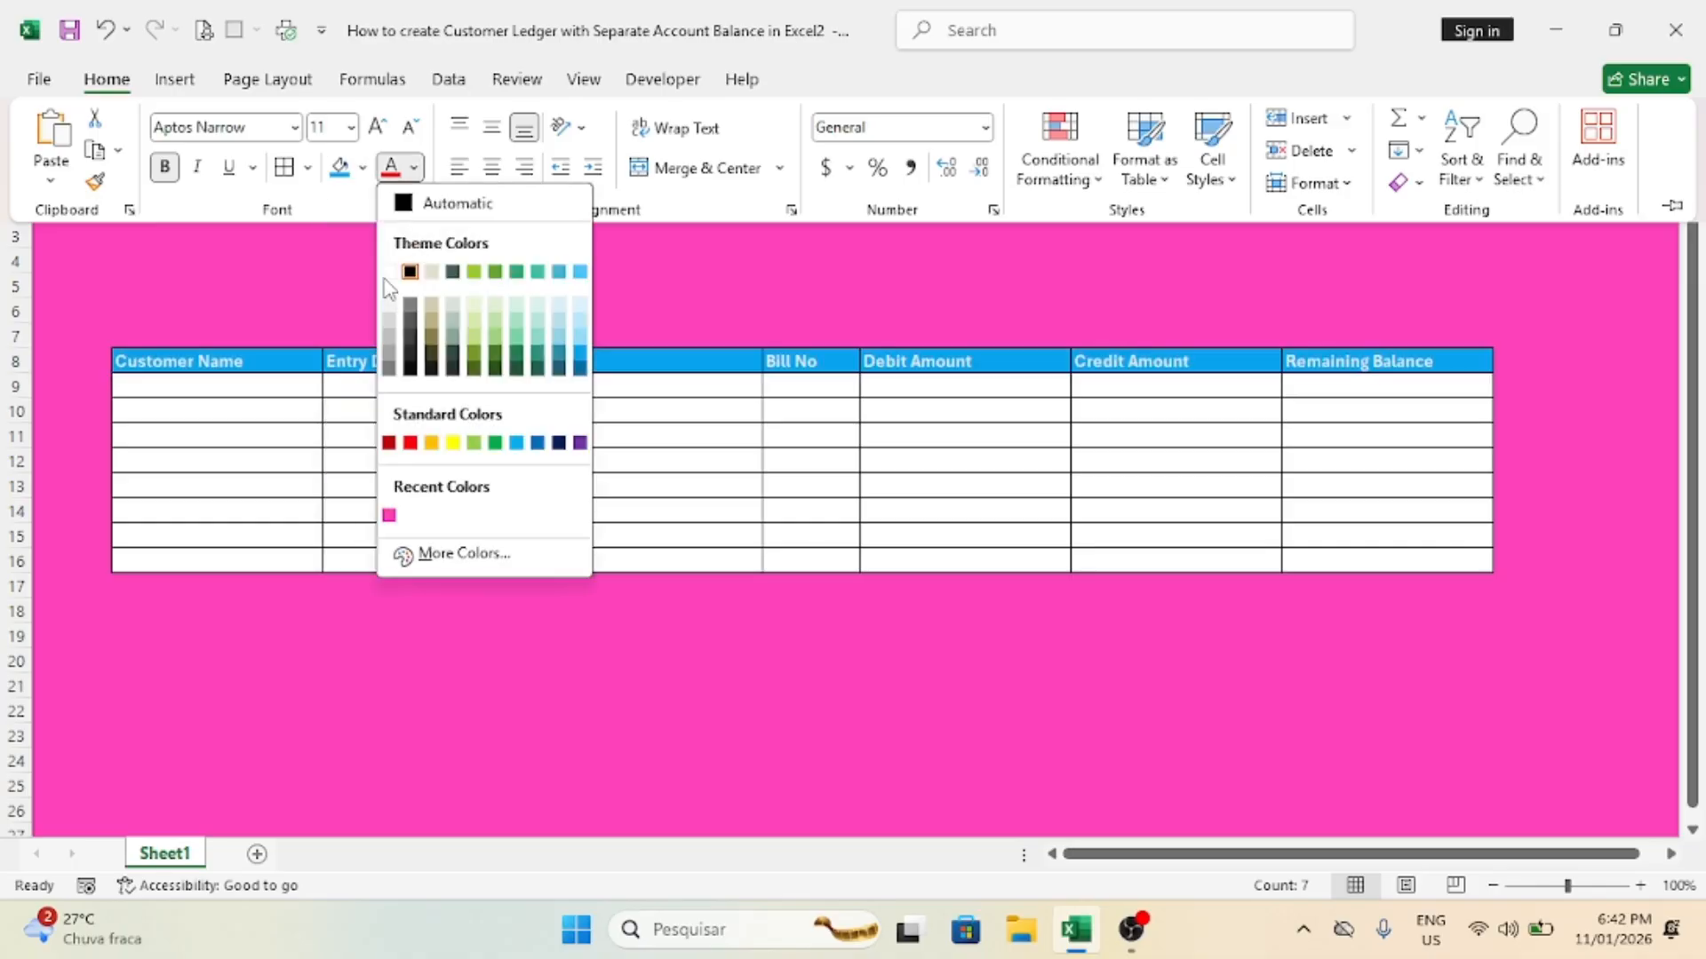
{"action": "left_click", "coordinate": [388, 274]}
Step: Make header row 8 taller, increase its font size to 12 and align its text vertically to the middle
{"action": "left_click", "coordinate": [18, 374]}
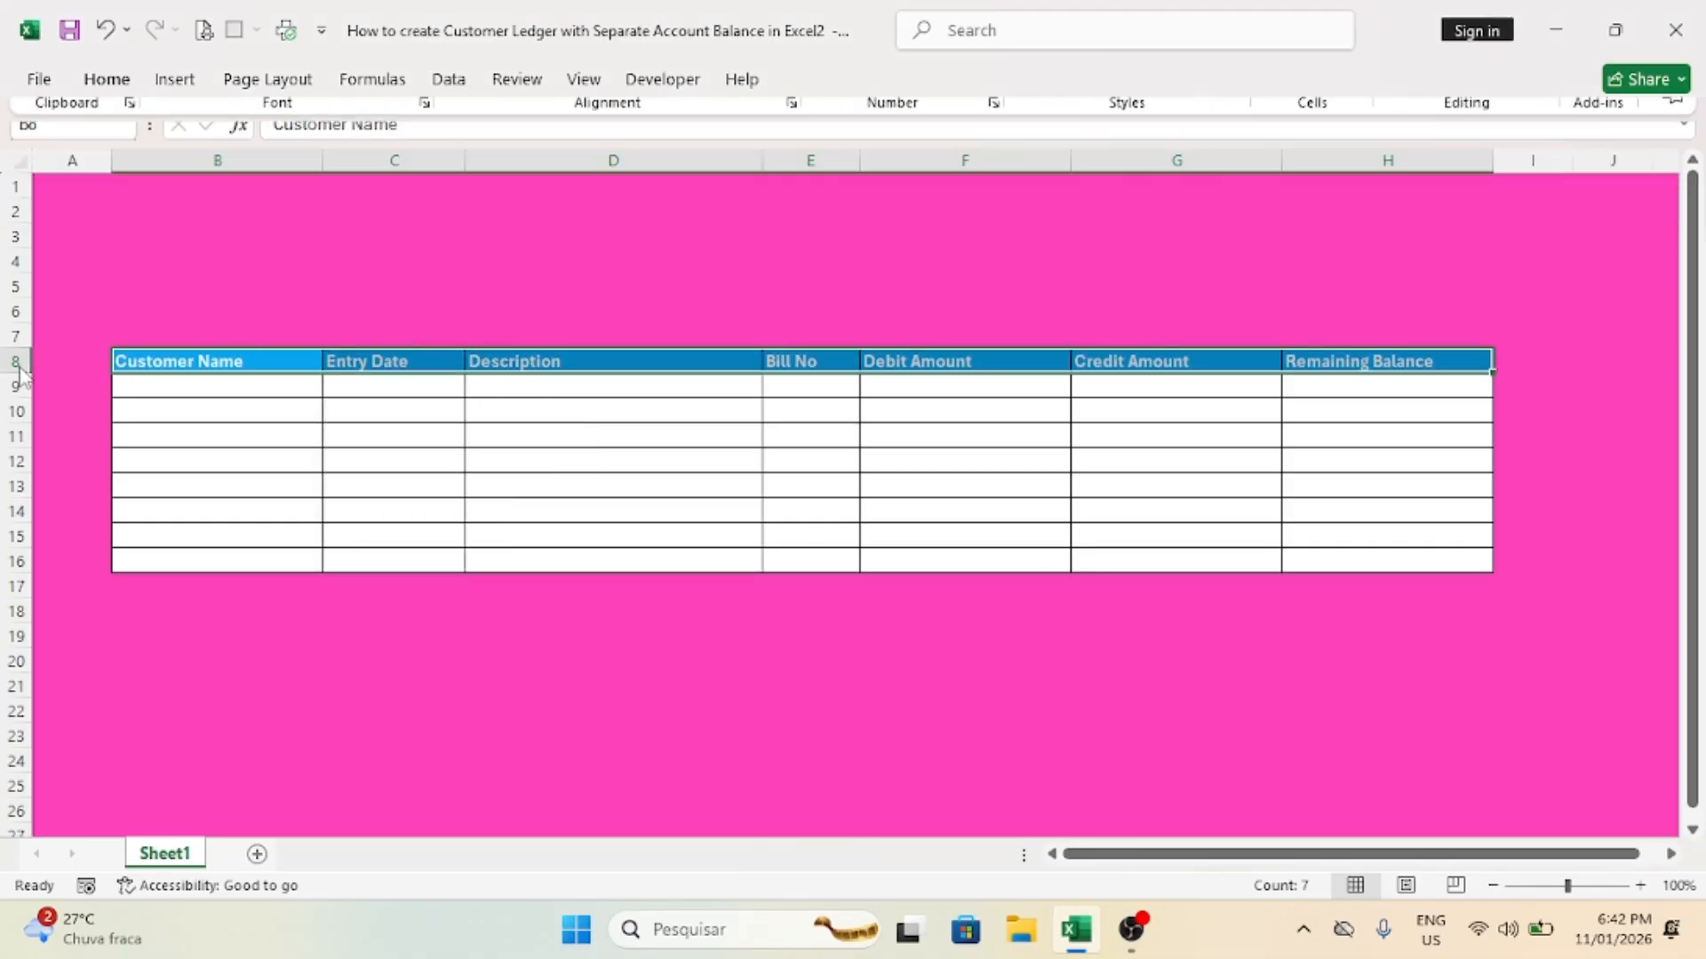
{"action": "left_click_drag", "start_coordinate": [18, 372], "coordinate": [19, 383]}
{"action": "left_click", "coordinate": [19, 373]}
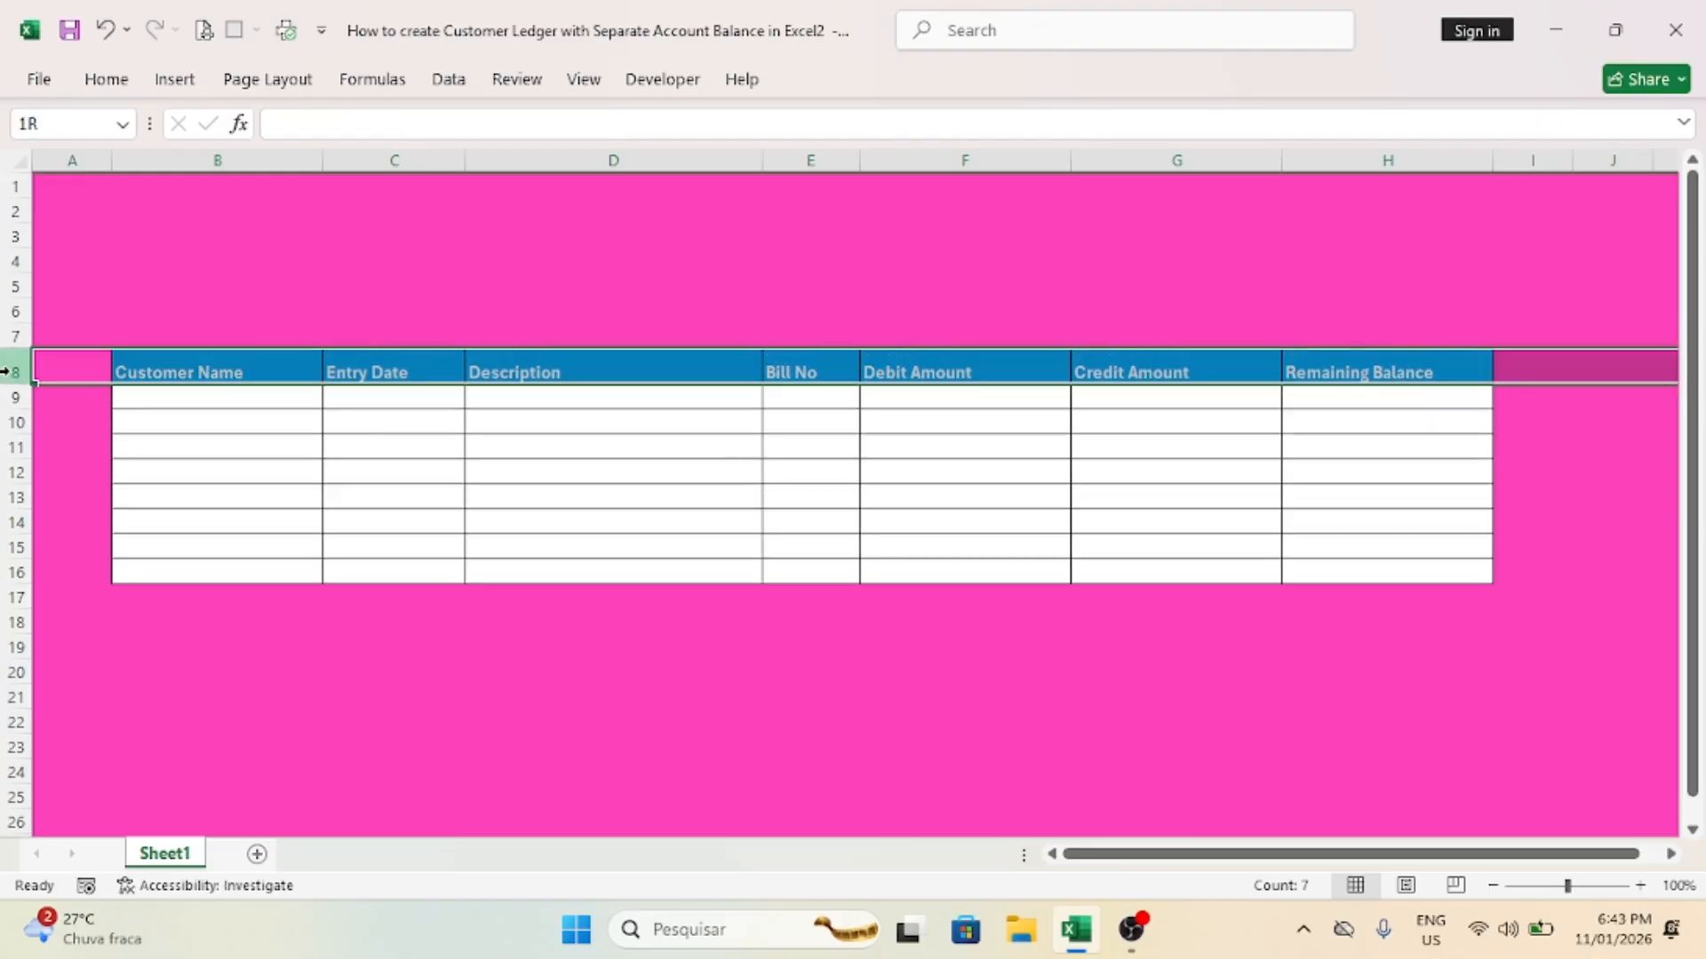
{"action": "left_click", "coordinate": [136, 87]}
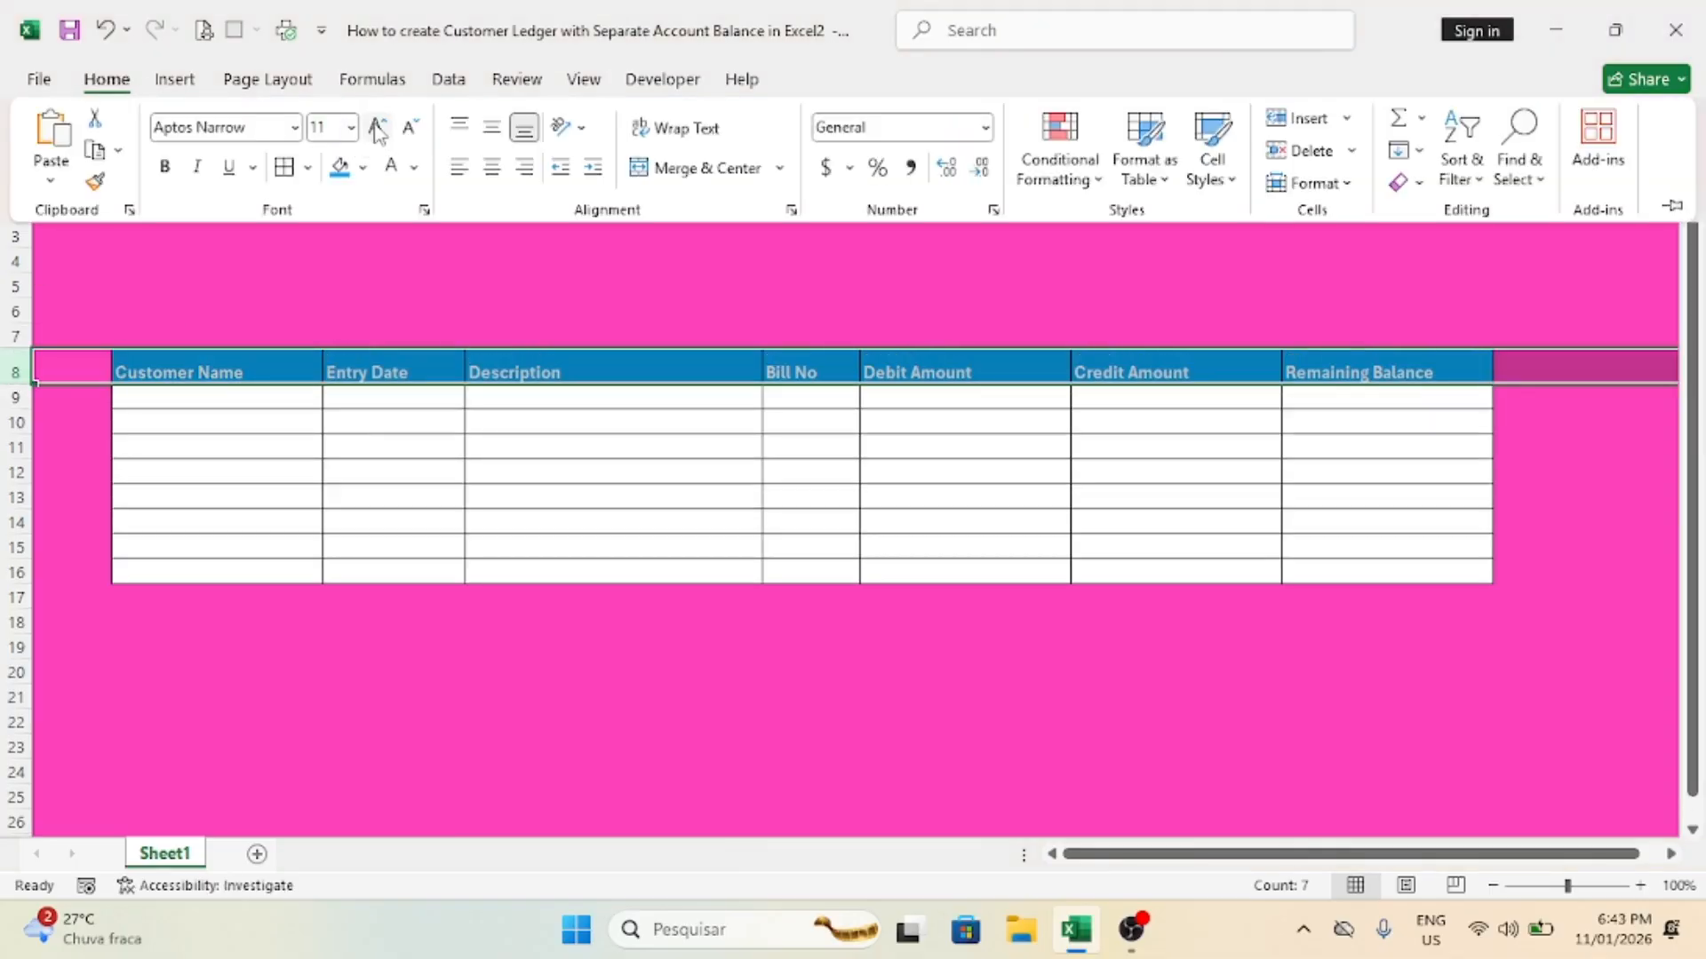
{"action": "left_click", "coordinate": [376, 126]}
{"action": "left_click", "coordinate": [491, 130]}
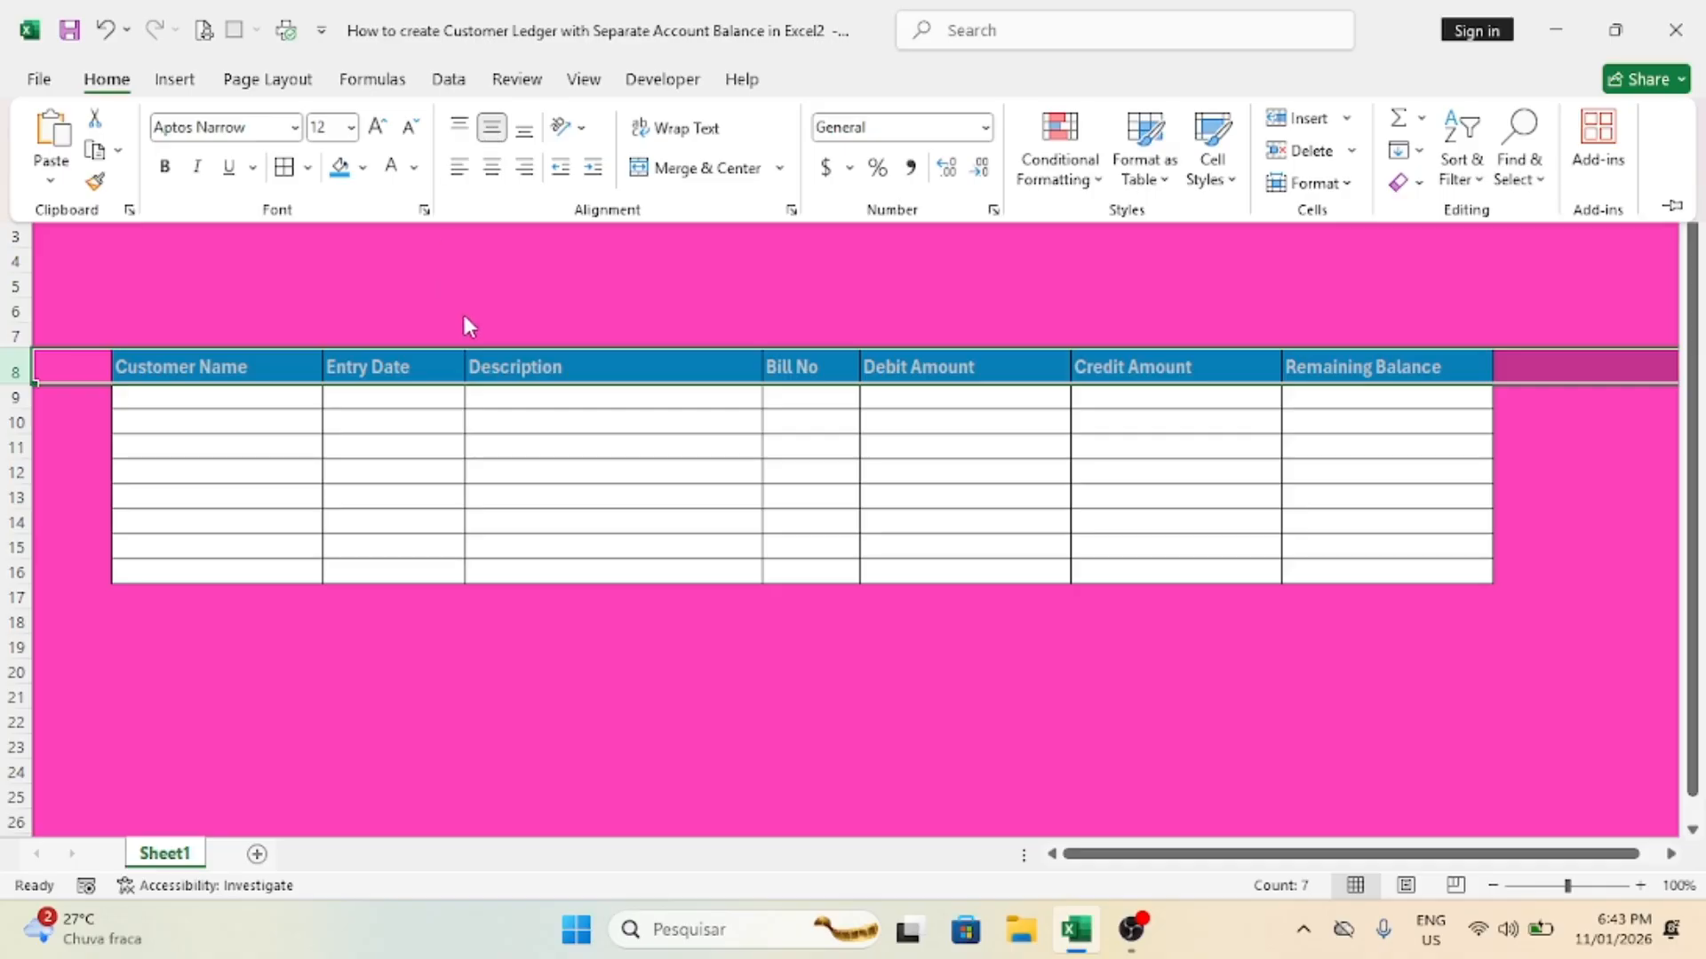
Step: Enter "Customer 1", "Customer 2" and "Customer 3" in cells B9 to B11 of the Customer Name column
{"action": "left_click", "coordinate": [226, 402]}
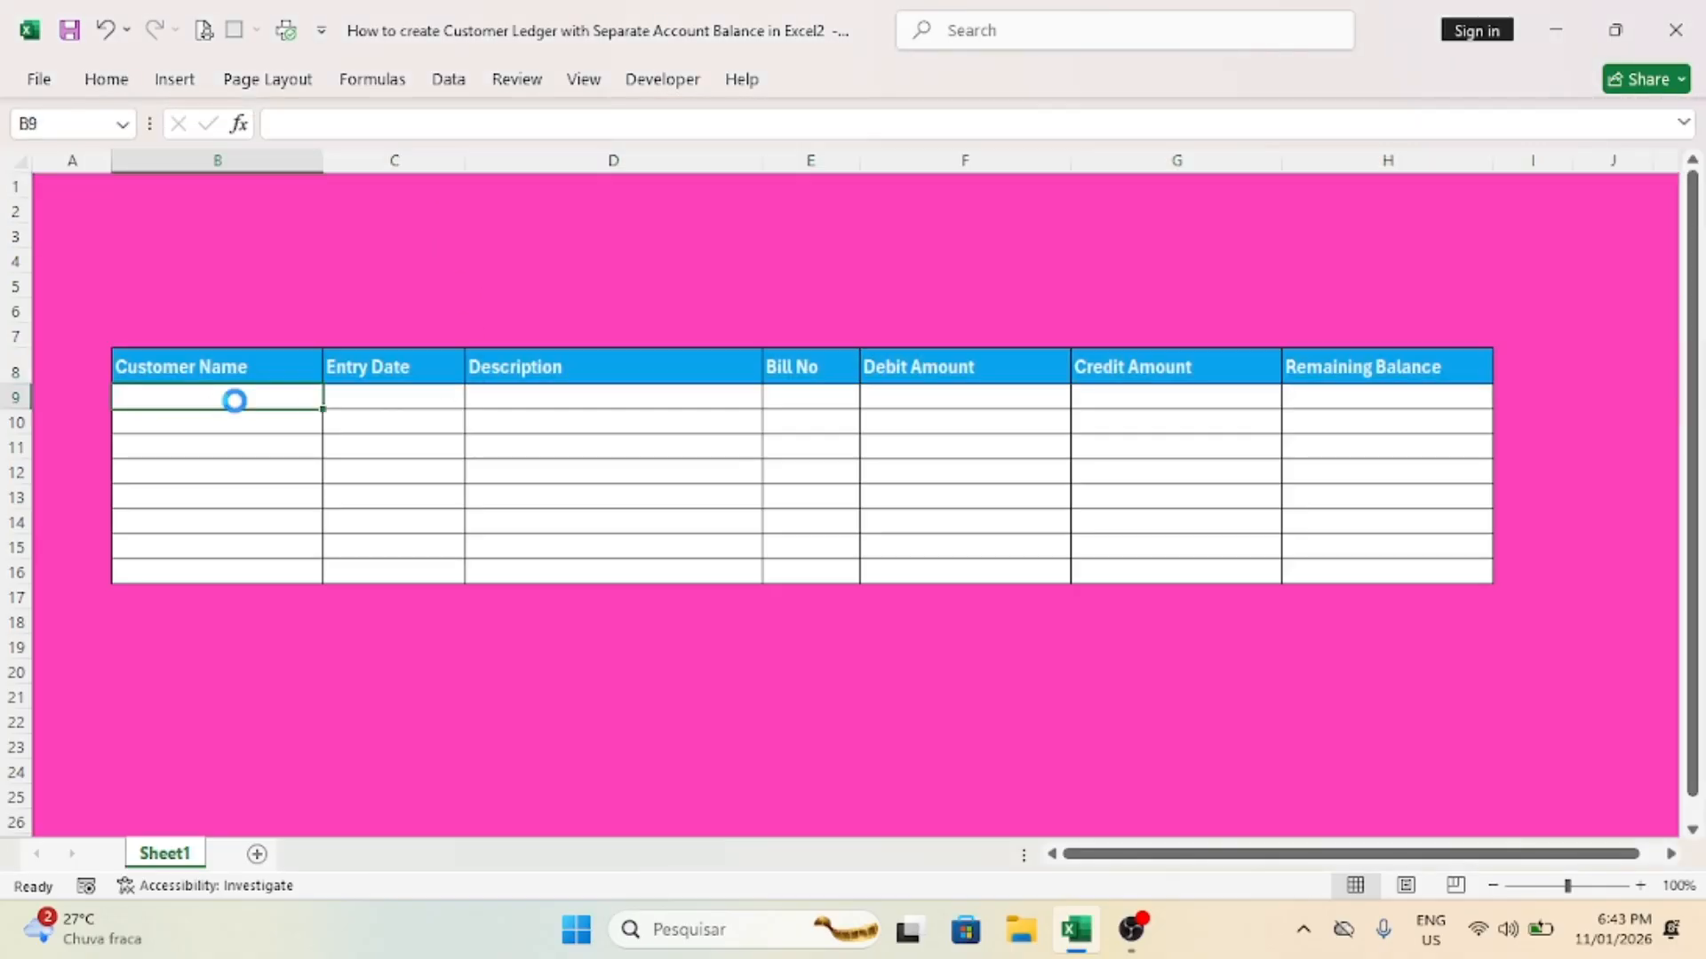
{"action": "type", "text": "Customer "}
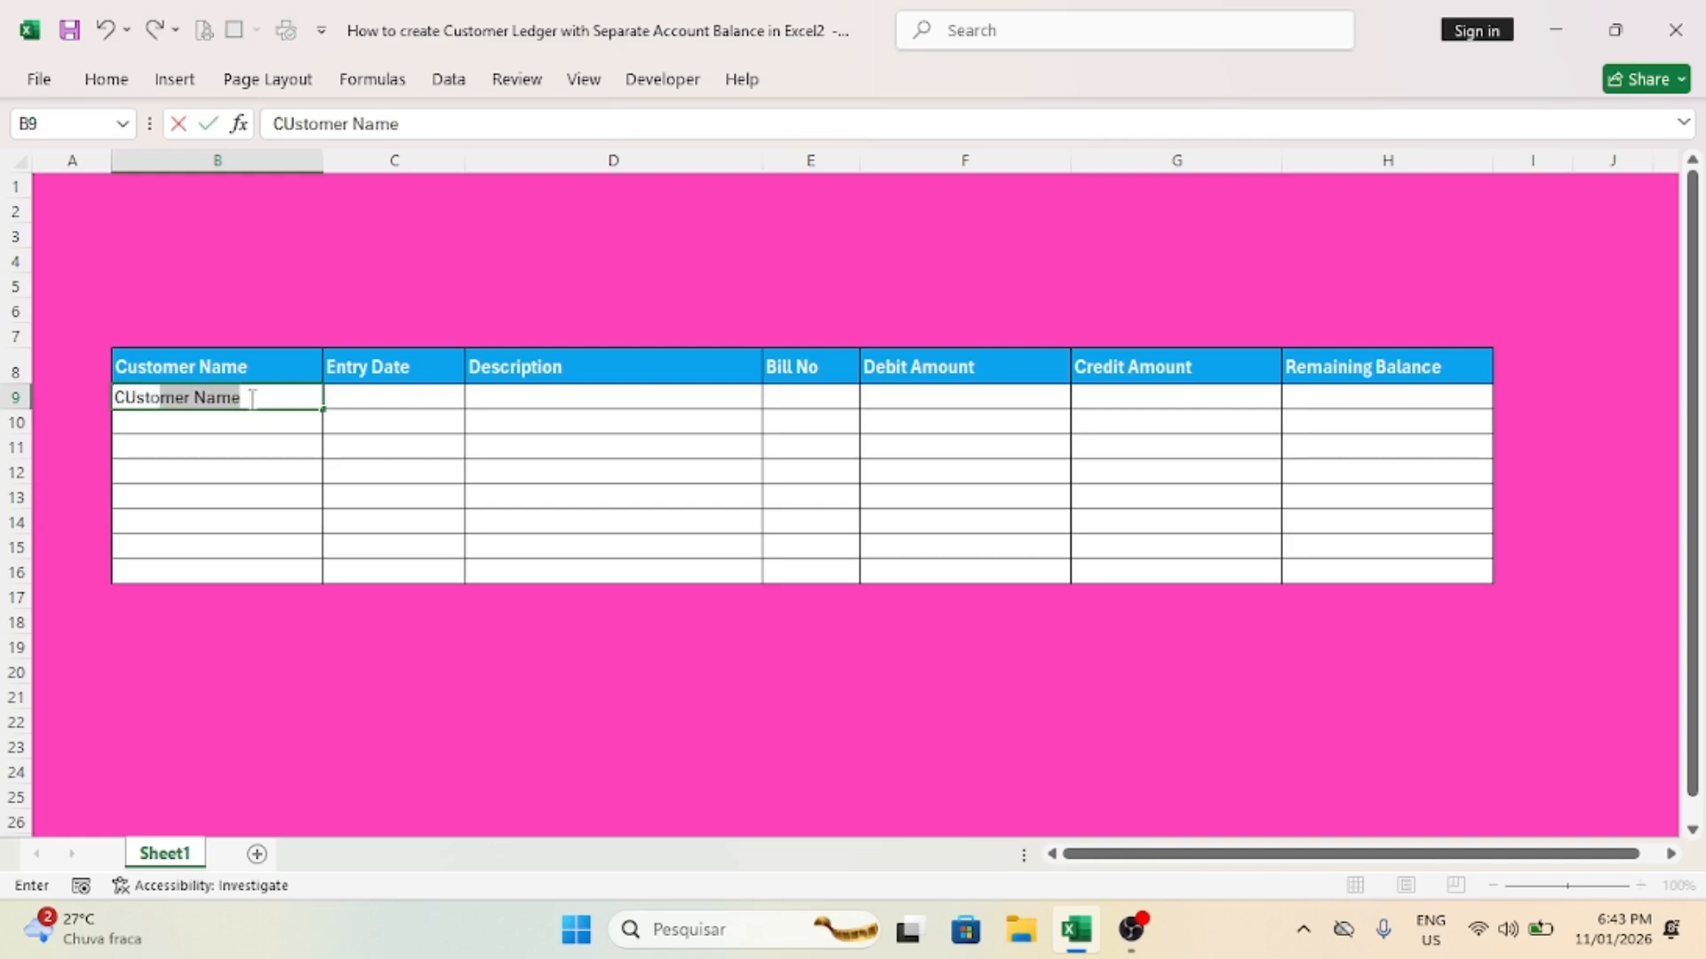
{"action": "type", "text": "1"}
{"action": "key", "text": "Return"}
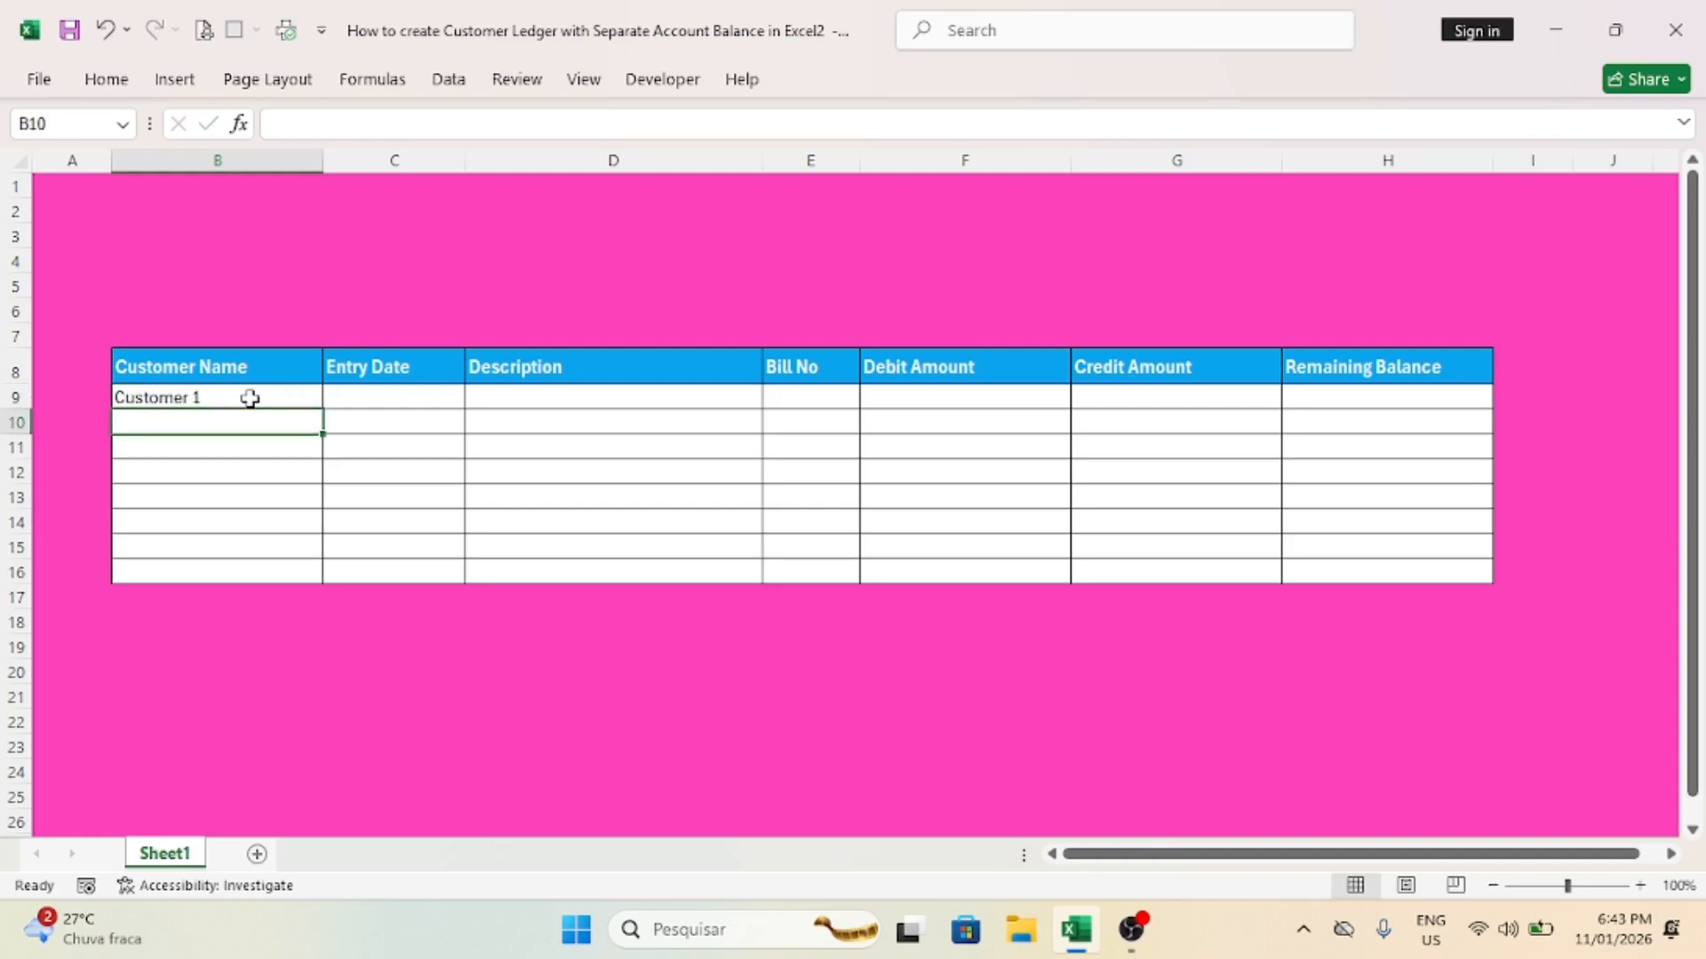
{"action": "type", "text": "Customer 2"}
{"action": "key", "text": "Return"}
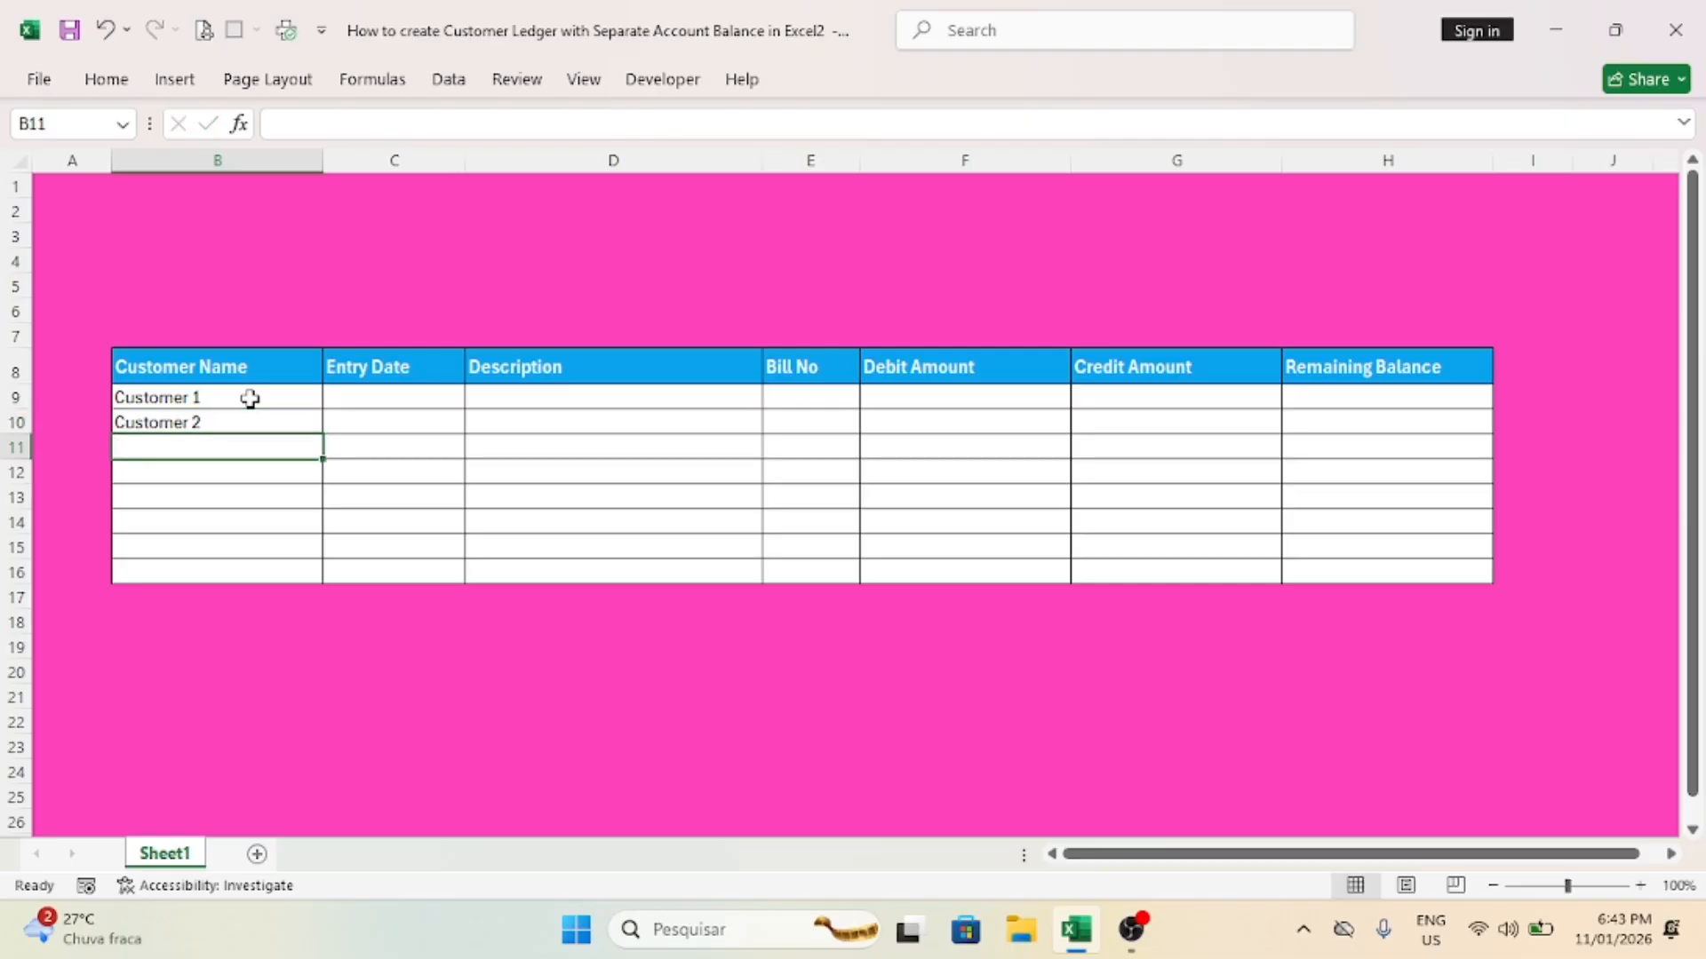
{"action": "type", "text": "Customer 3"}
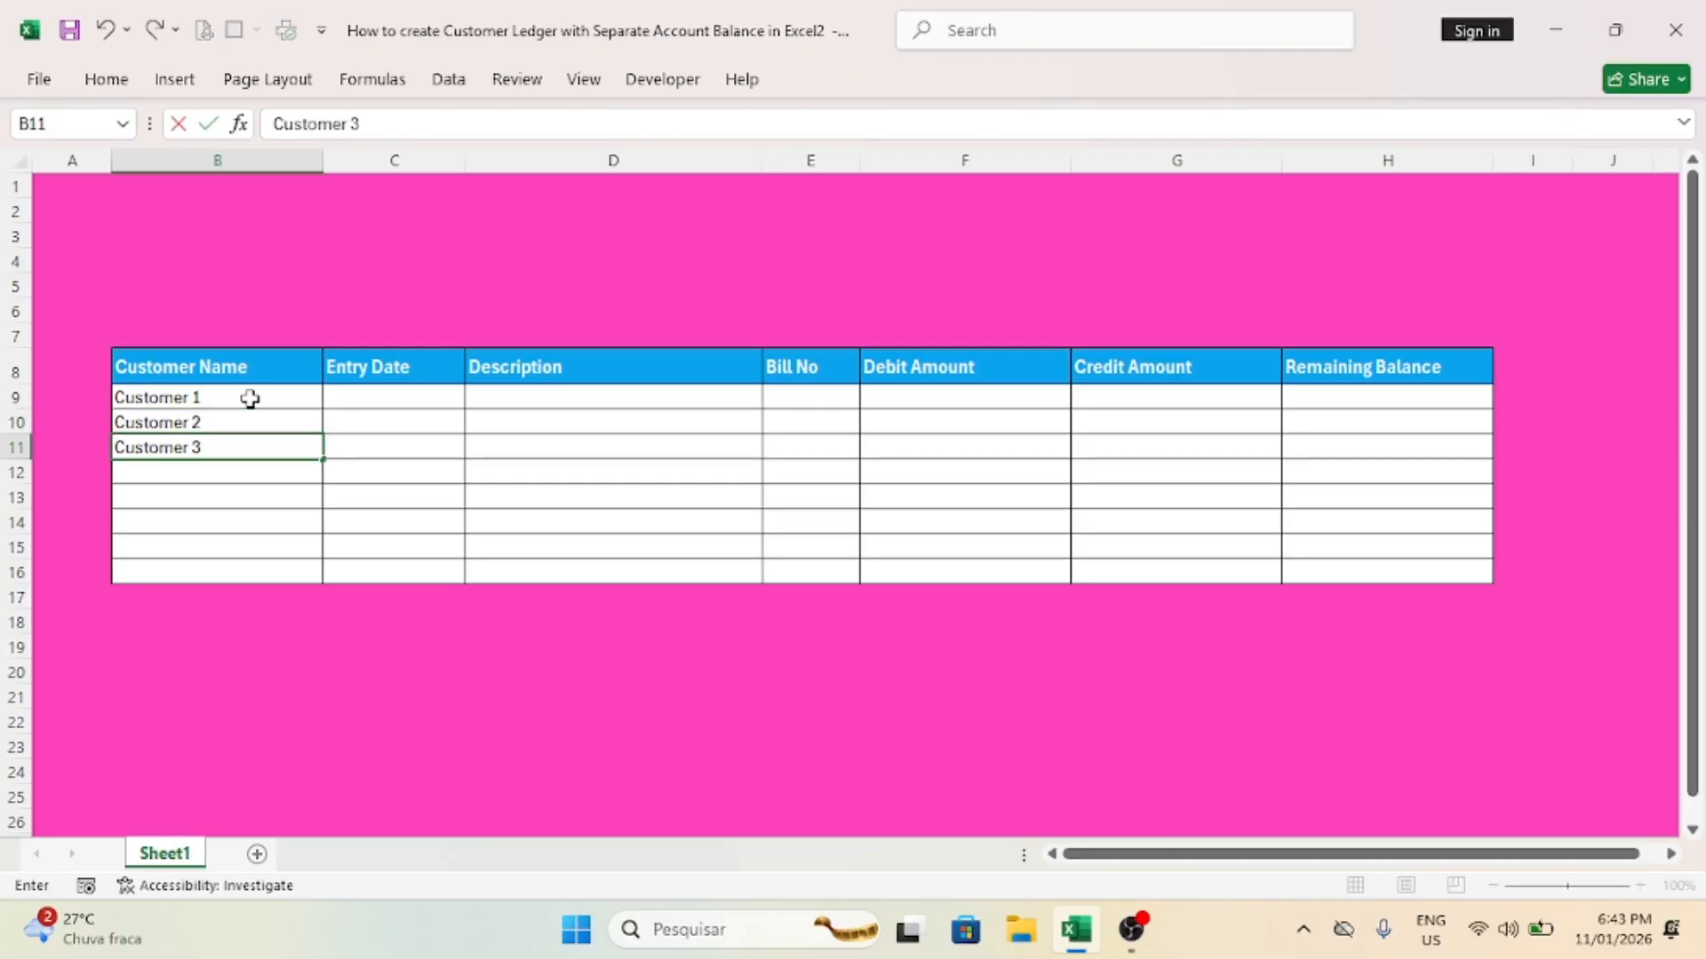
{"action": "key", "text": "Return"}
Step: Enter "Customer 1", "Customer 2" and "Customer 1" in cells B12 to B14
{"action": "type", "text": "Customer 1"}
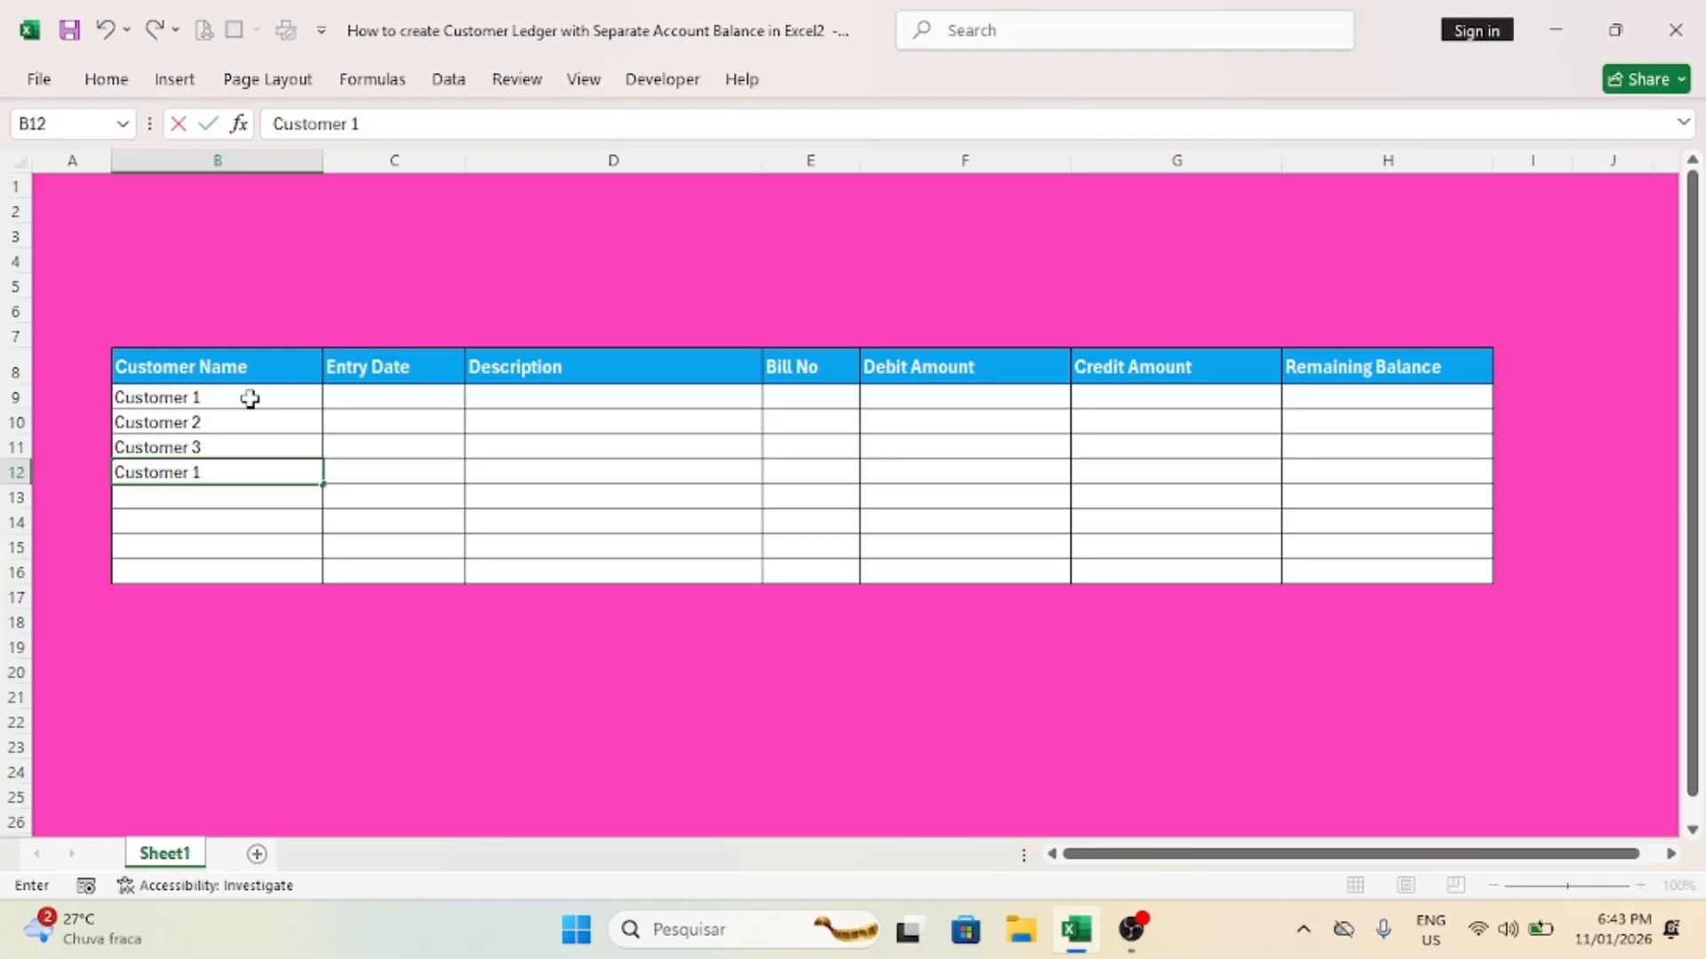
{"action": "key", "text": "Return"}
{"action": "type", "text": "Custo"}
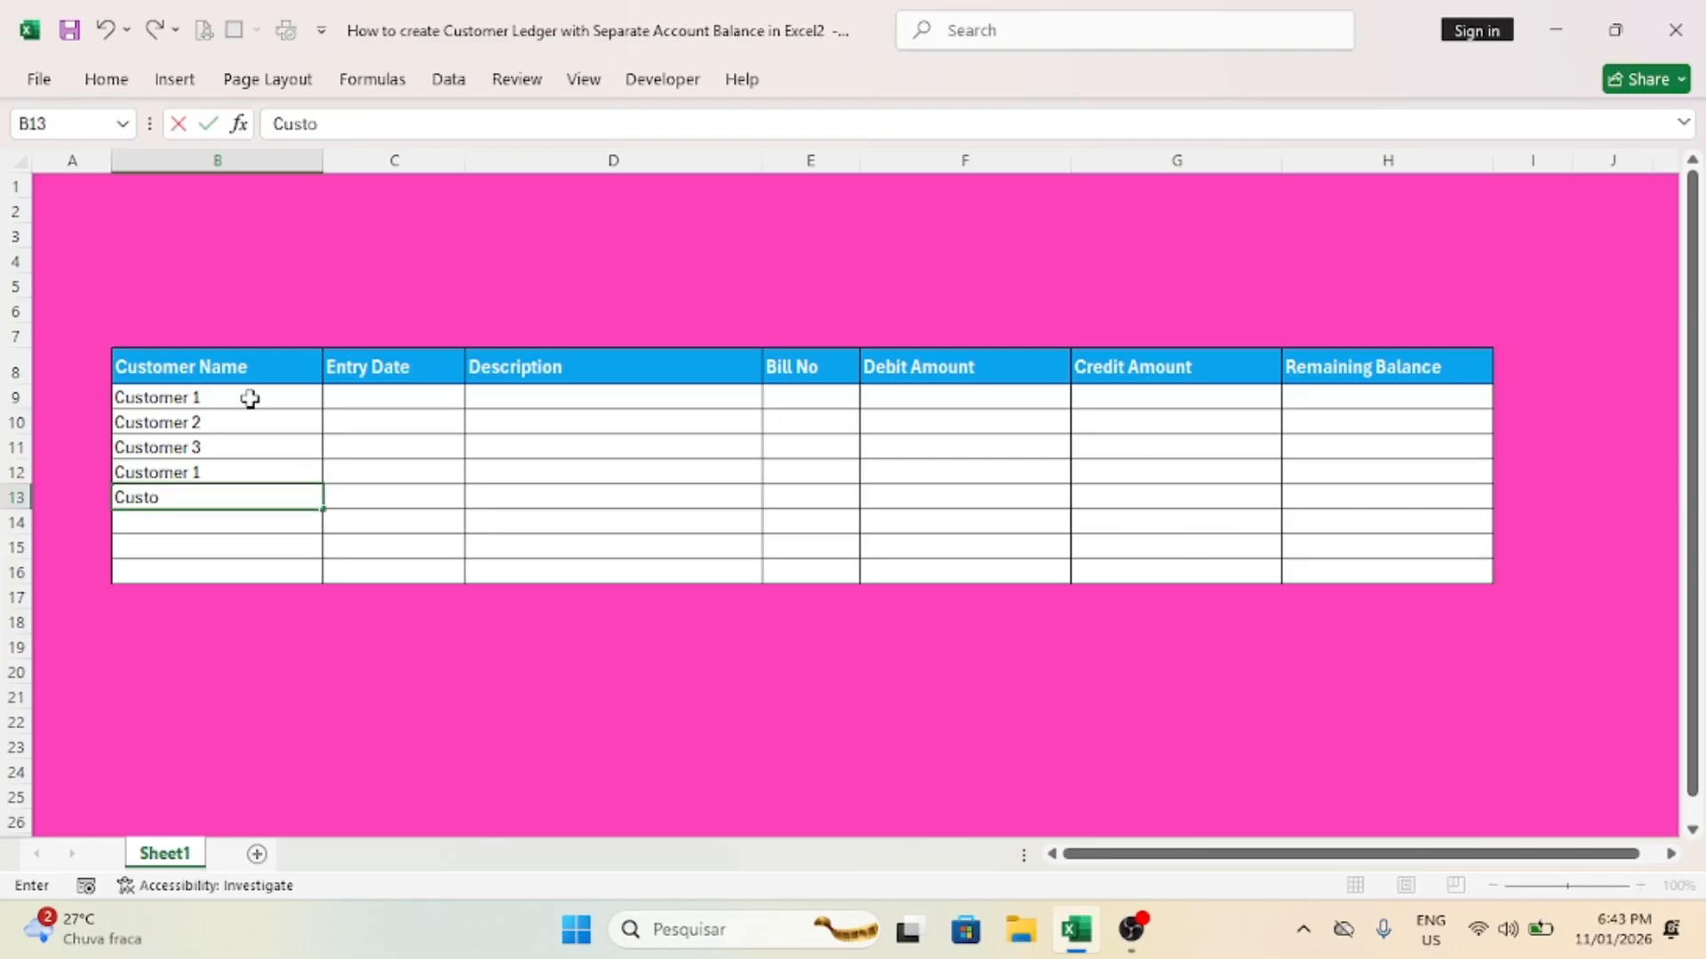
{"action": "type", "text": "mer 2"}
{"action": "key", "text": "Return"}
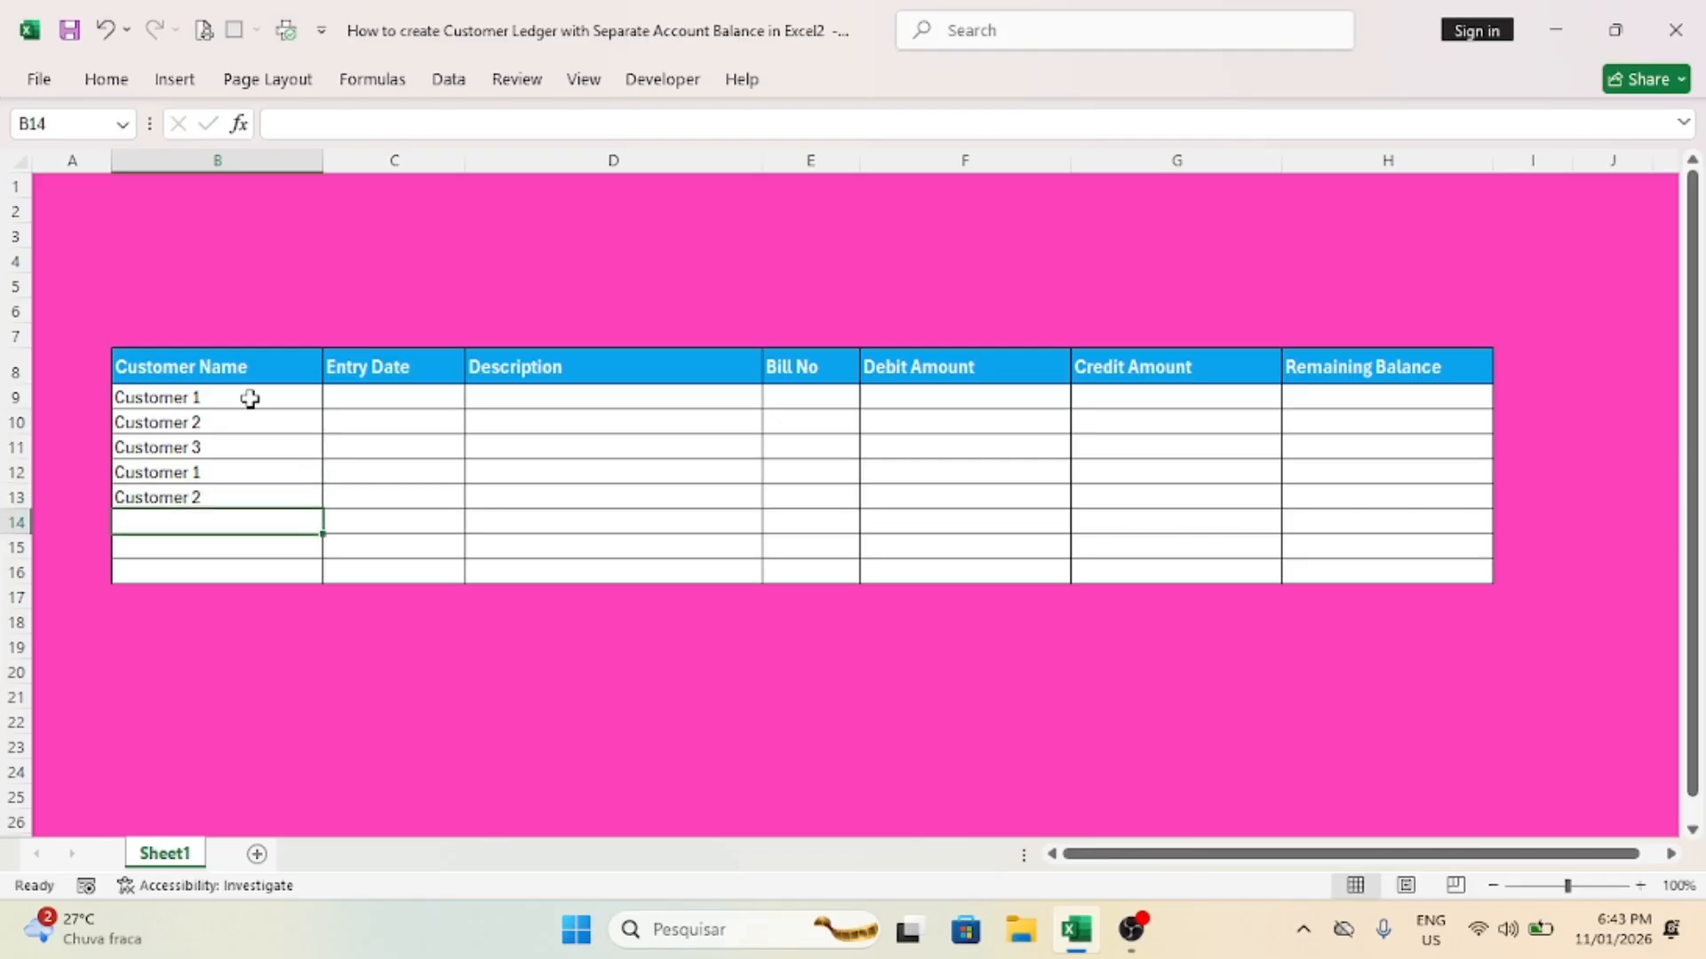
{"action": "type", "text": "Customer 1"}
{"action": "key", "text": "Return"}
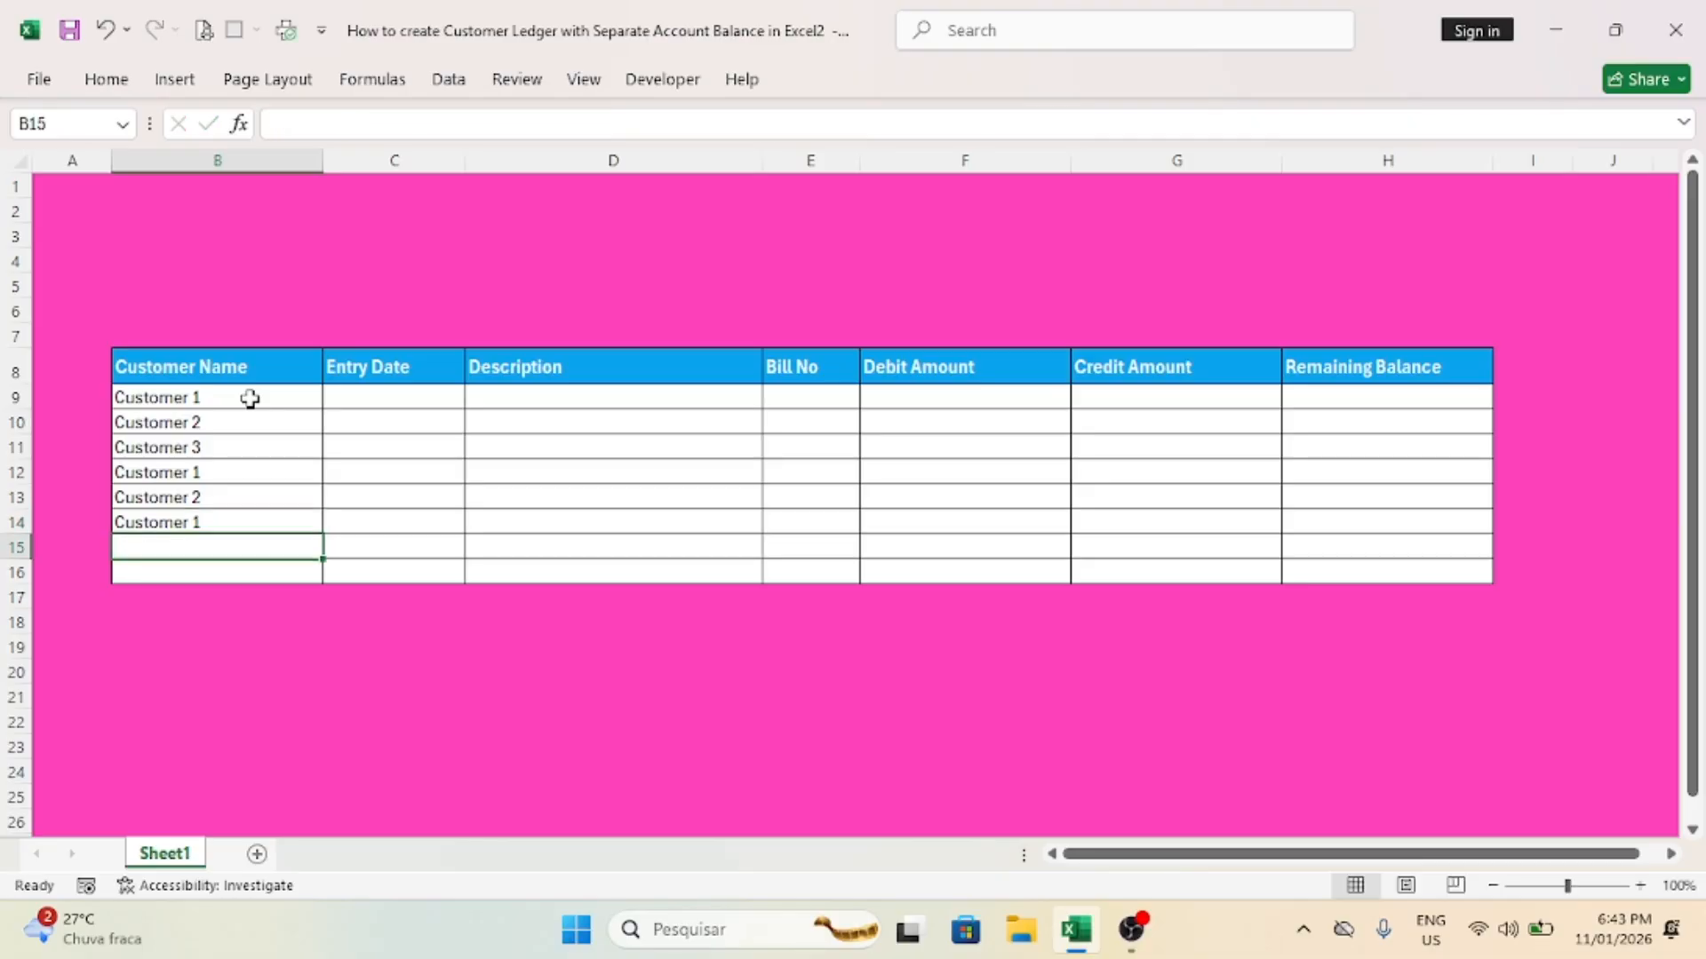
Step: Enter "Customer 2" in B15 and "Customer 1" in B16
{"action": "type", "text": "Cus"}
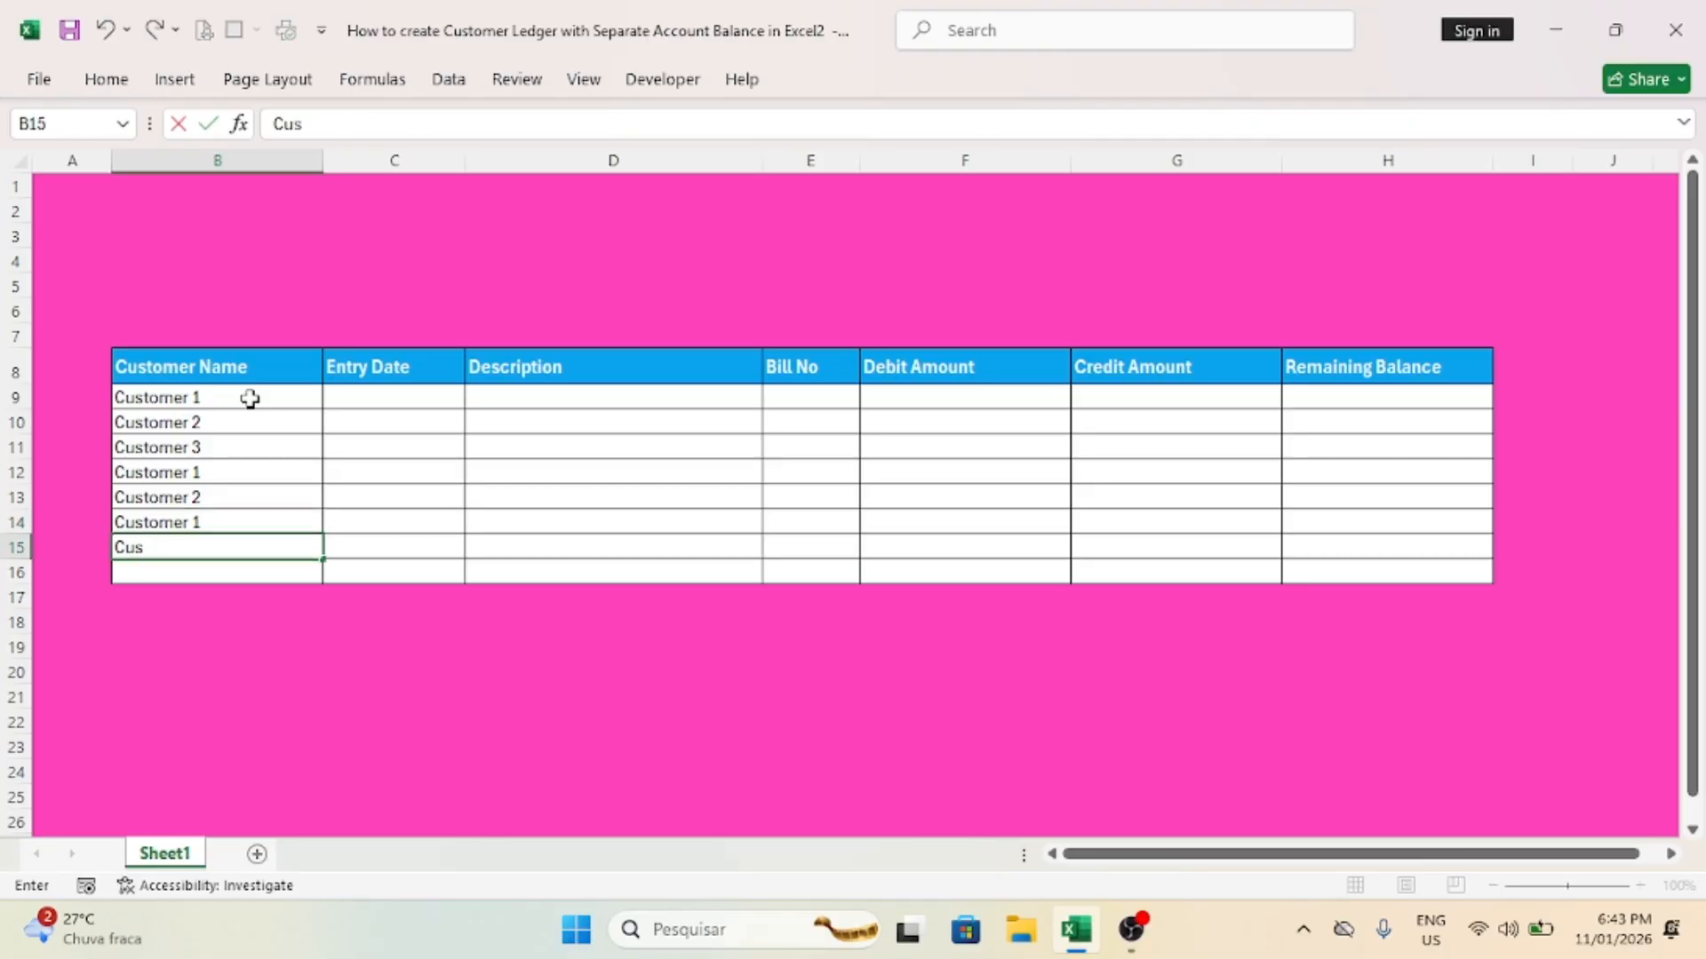
{"action": "type", "text": "tomer 2"}
{"action": "key", "text": "Return"}
{"action": "type", "text": "Customer"}
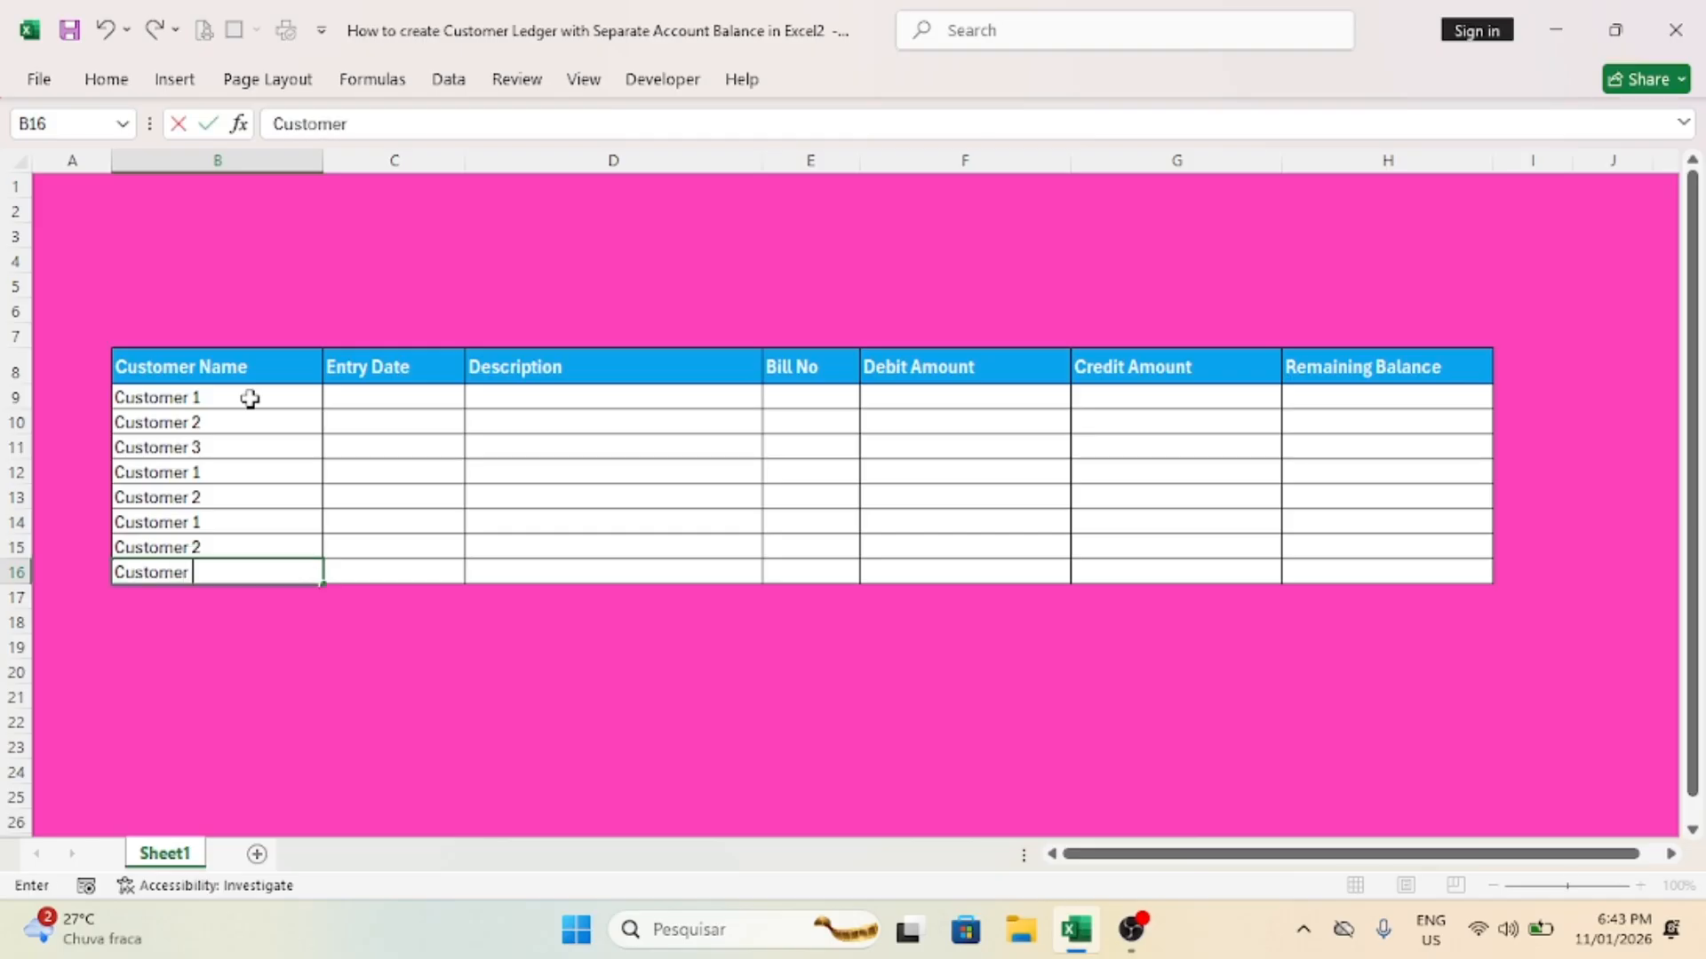
{"action": "type", "text": " 1"}
{"action": "key", "text": "Return"}
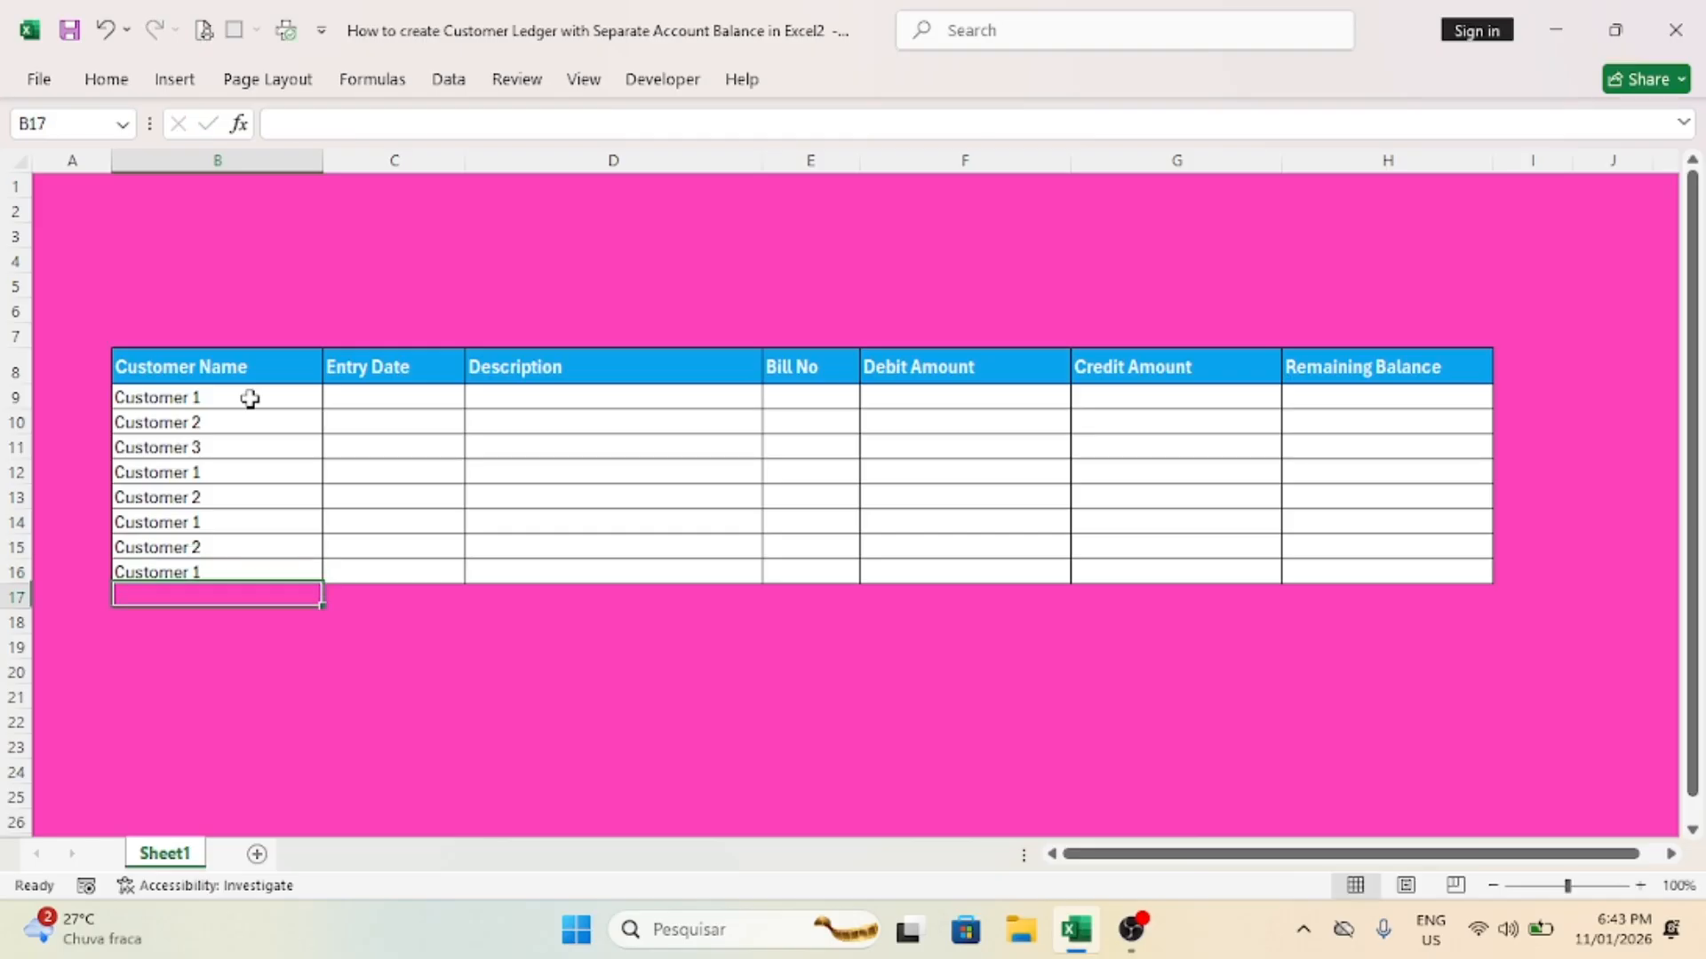
Step: Enter the current date 11/01/2026 in C9 and fill the Entry Date series down to C16
{"action": "left_click", "coordinate": [360, 400]}
{"action": "key", "text": "ctrl+semicolon"}
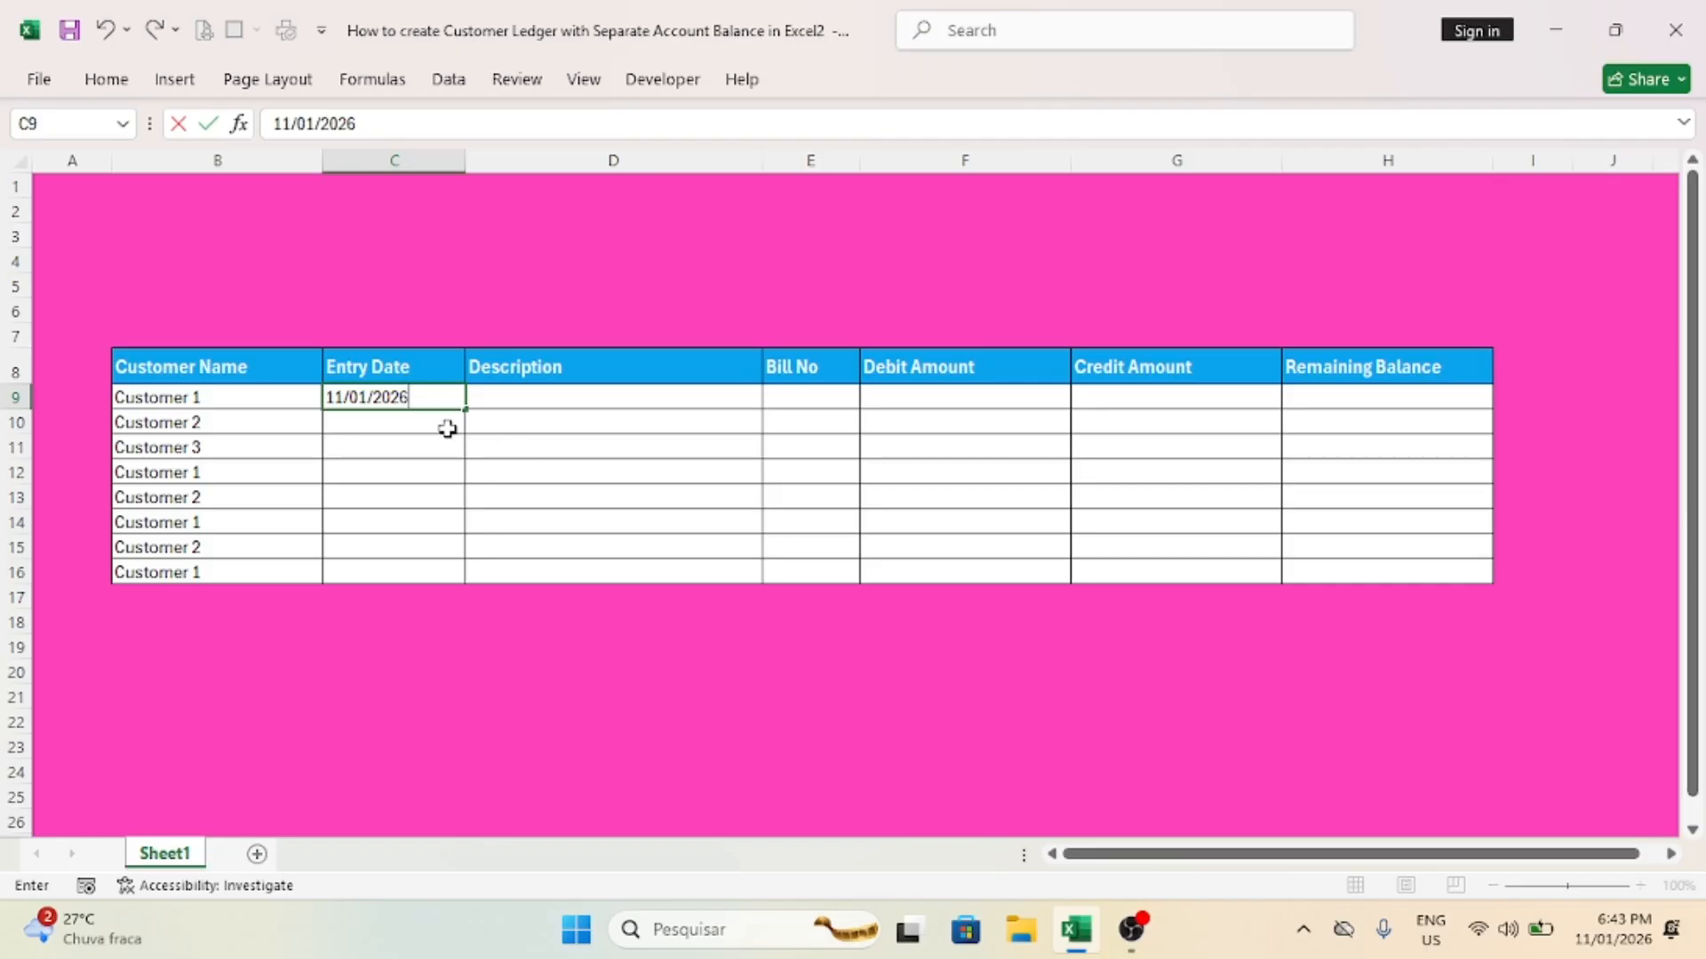
{"action": "key", "text": "Return"}
{"action": "left_click", "coordinate": [451, 400]}
{"action": "left_click_drag", "start_coordinate": [466, 410], "coordinate": [472, 591]}
Step: Enter "Receipt Amount" as the description in cells D9, D10 and D11
{"action": "left_click", "coordinate": [514, 397]}
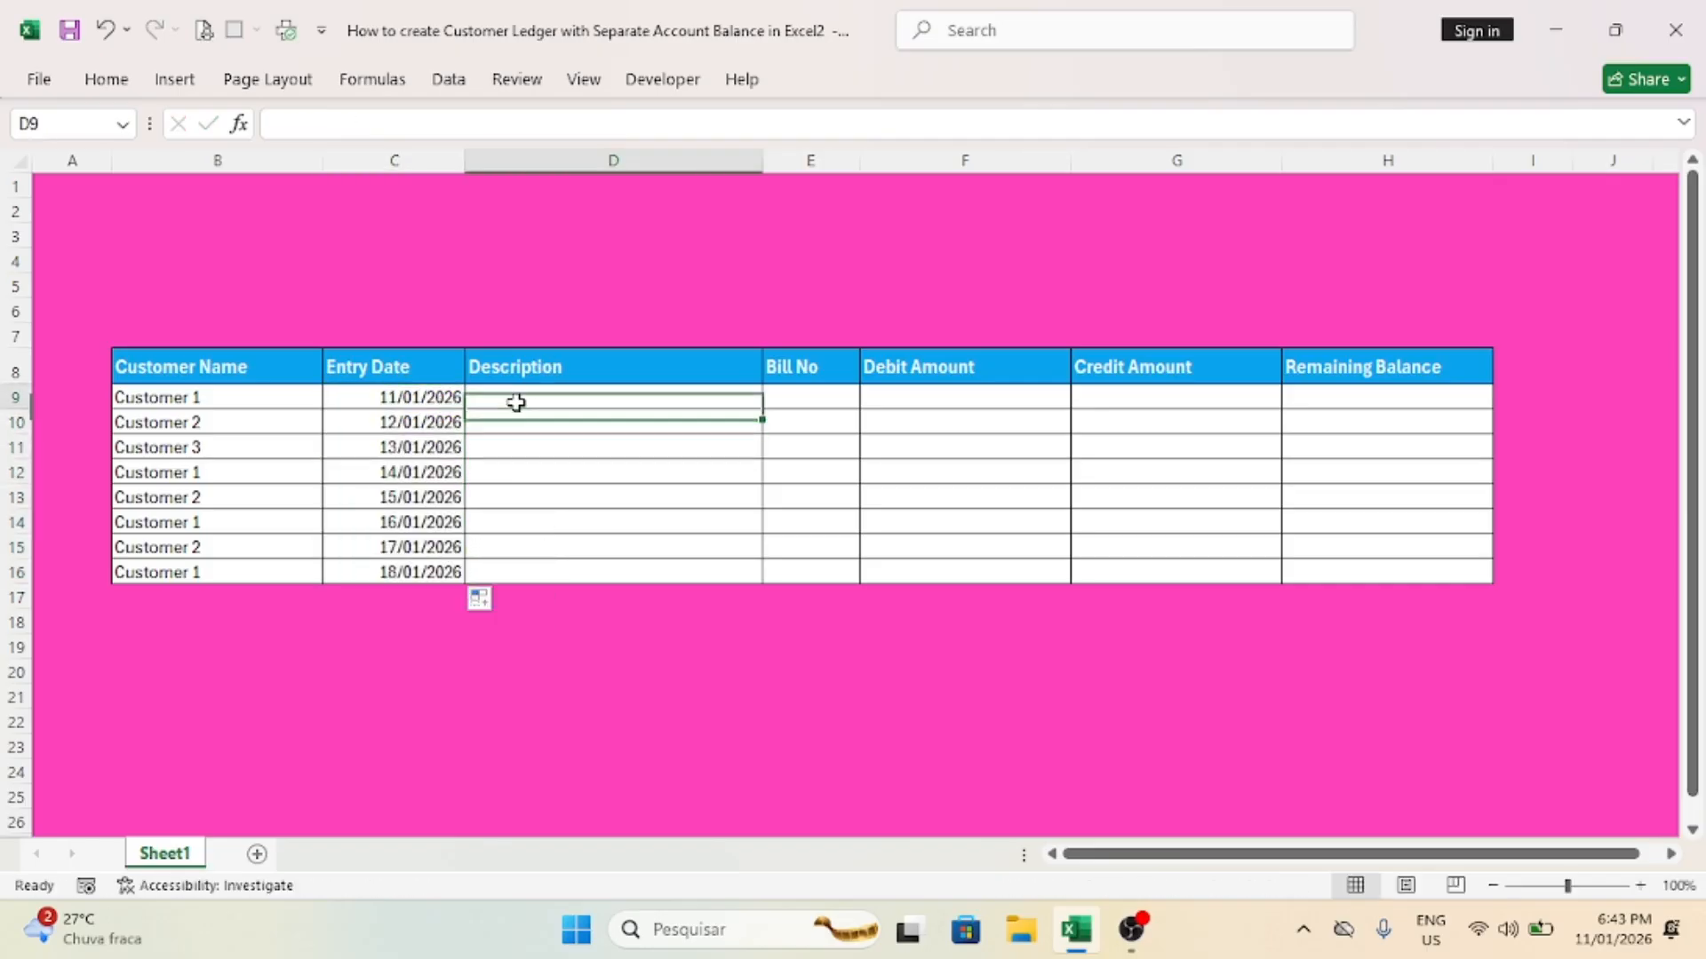
{"action": "type", "text": "rE"}
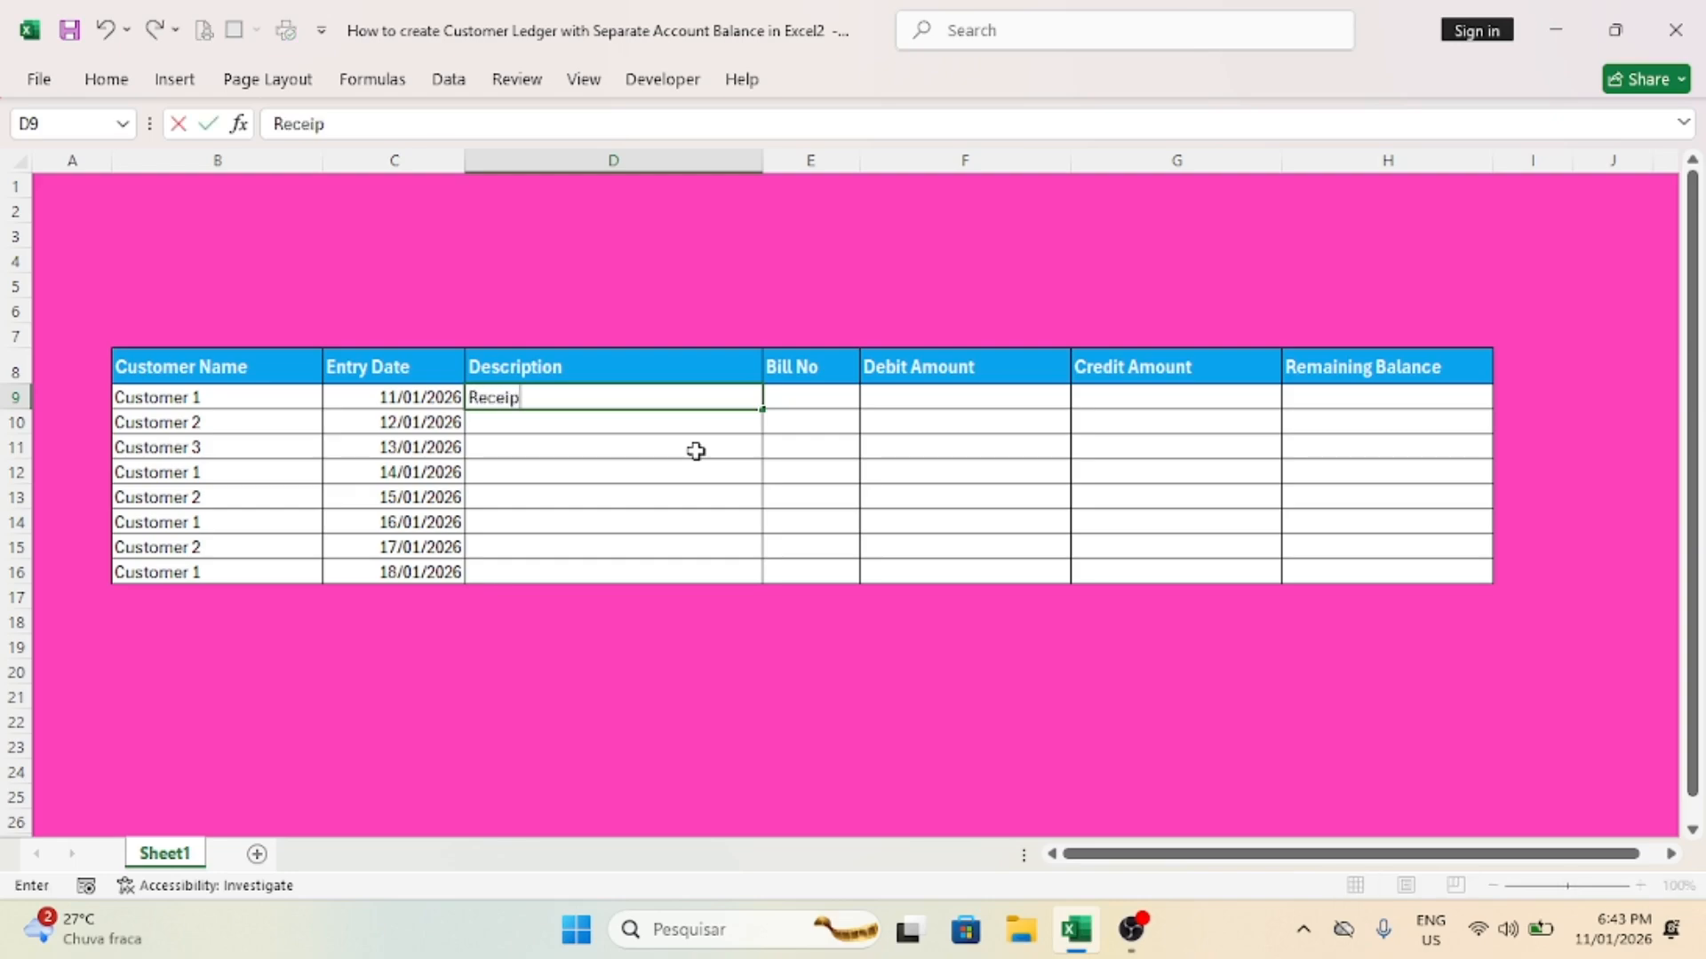
{"action": "type", "text": "ceipt Amount"}
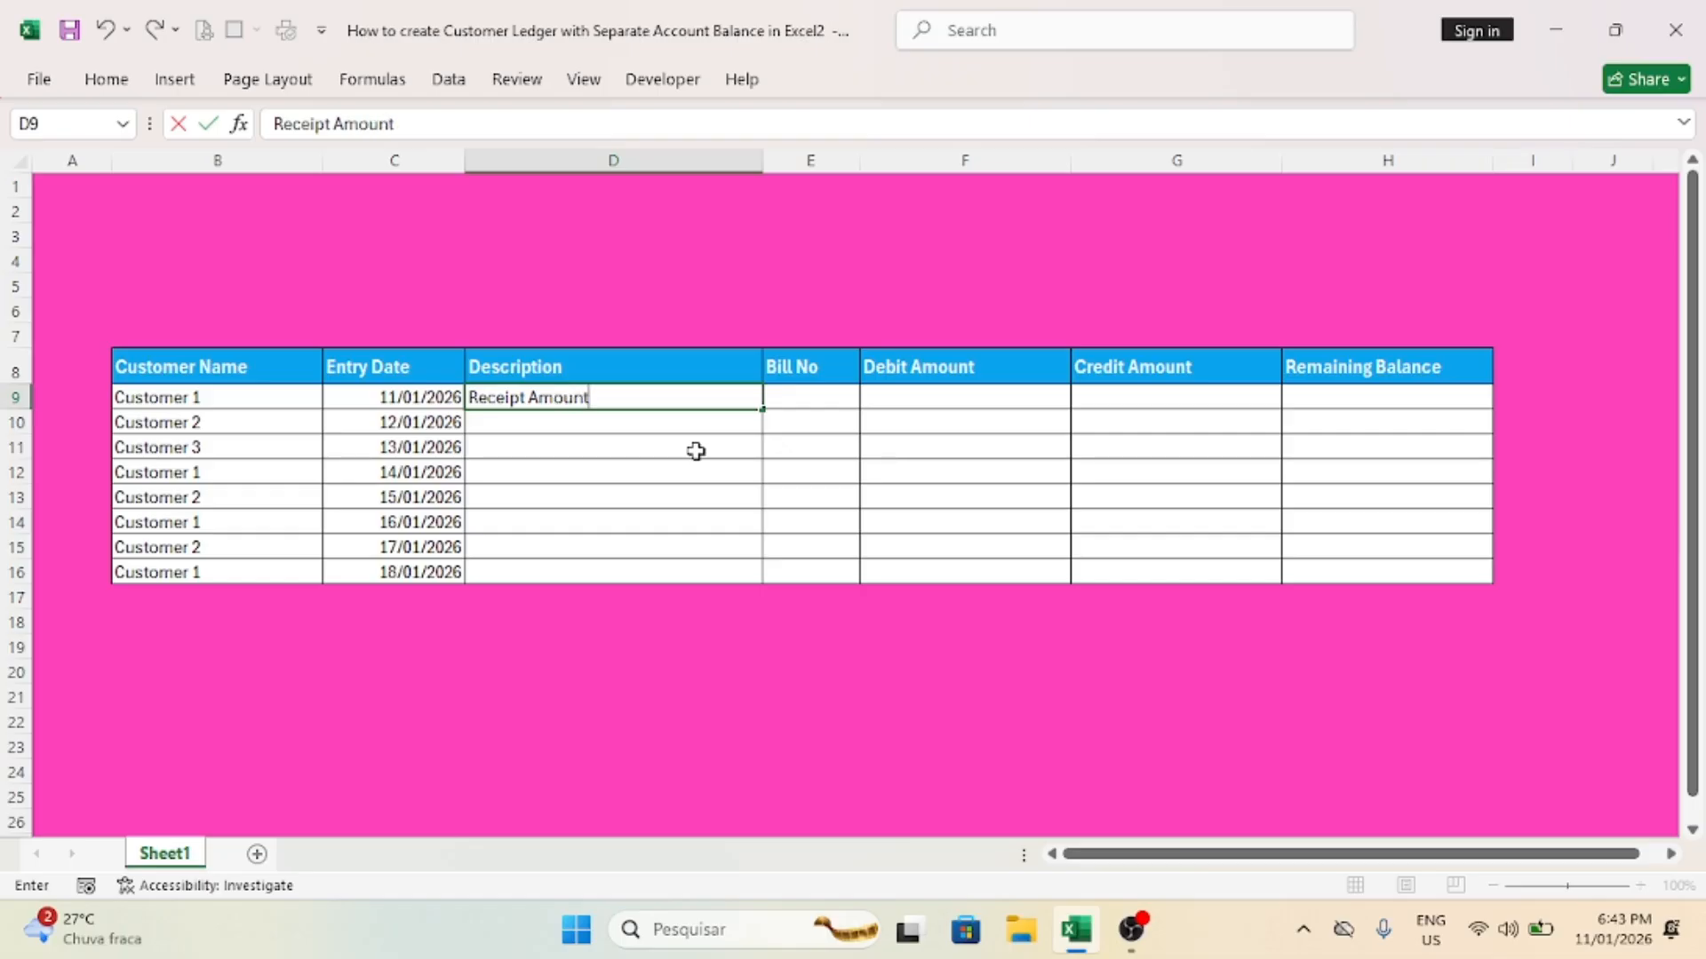
{"action": "key", "text": "Return"}
{"action": "type", "text": "Receipt Amount"}
{"action": "key", "text": "Return"}
{"action": "type", "text": "Receipt Amount"}
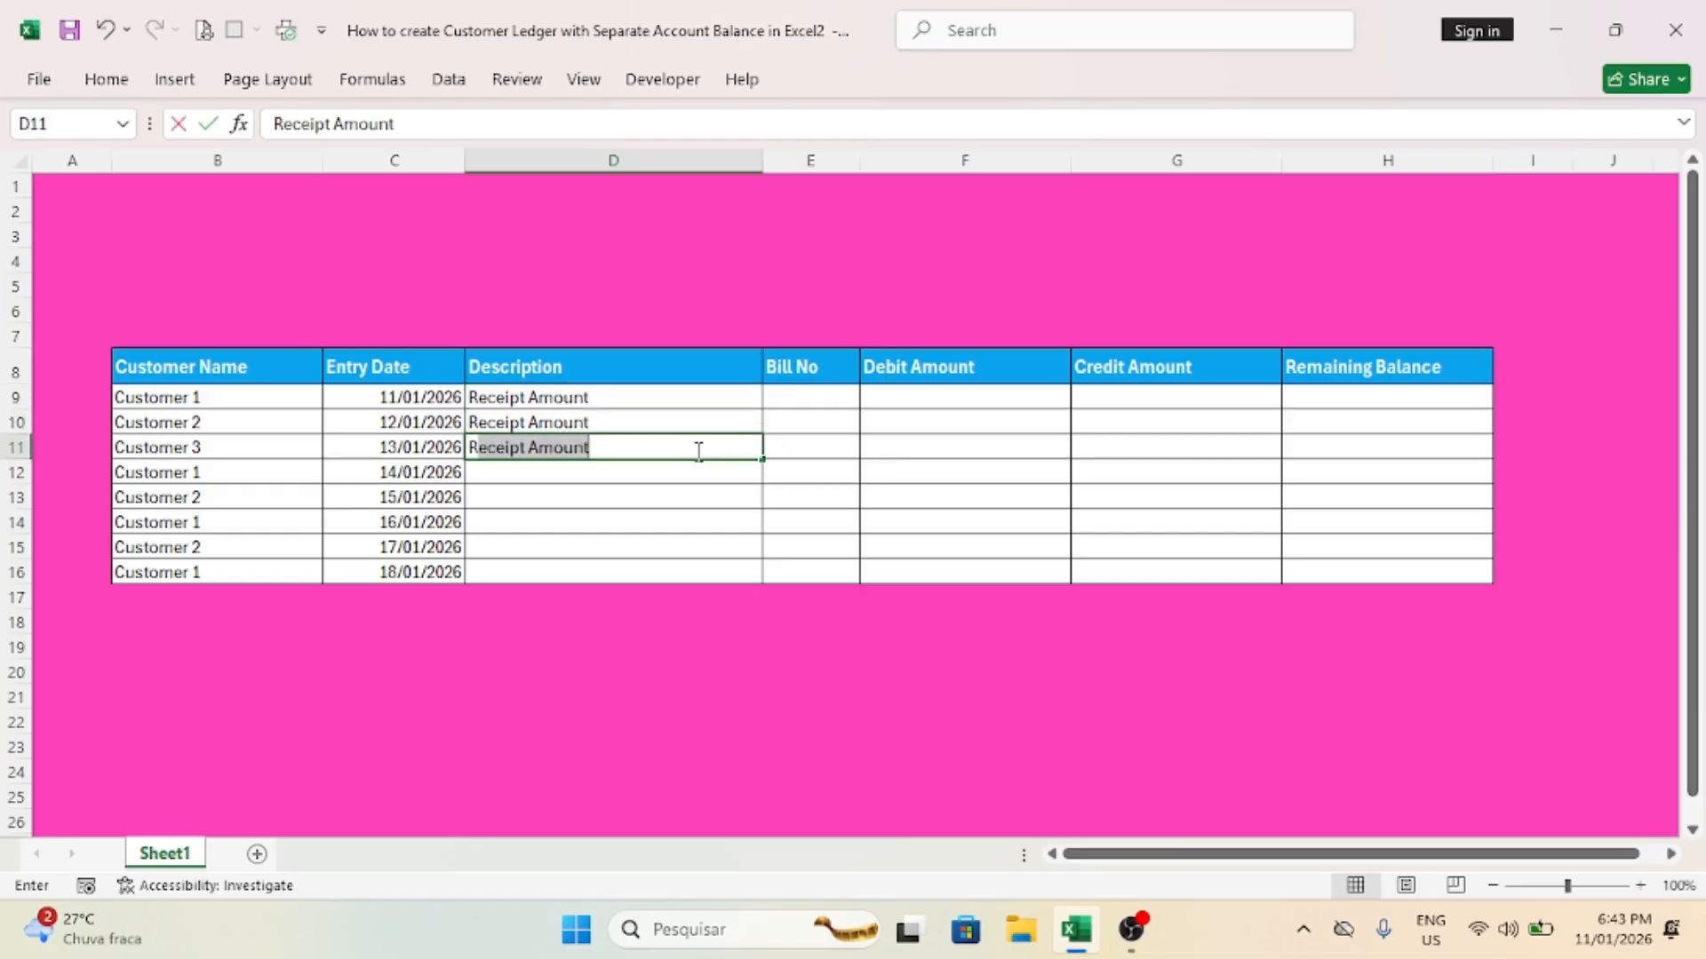
{"action": "key", "text": "Up"}
{"action": "key", "text": "Up"}
Step: Enter the bill numbers 43, 56 and 334 in cells E9 to E11
{"action": "key", "text": "Right"}
{"action": "type", "text": "43"}
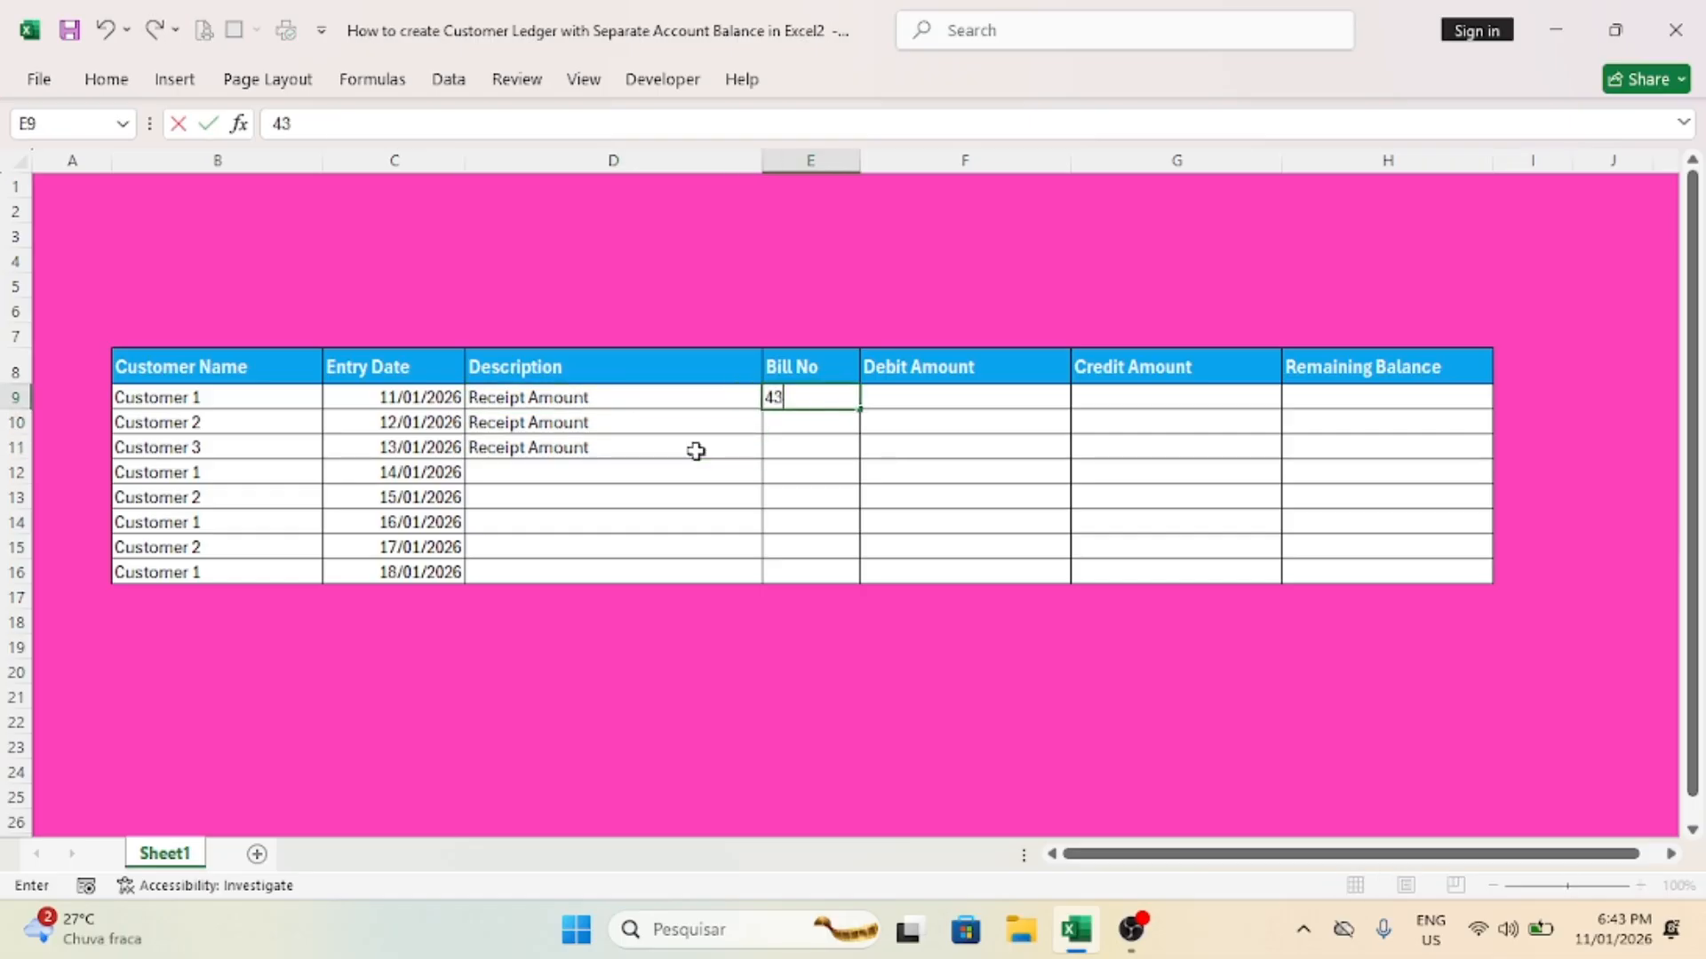
{"action": "key", "text": "Return"}
{"action": "type", "text": "56"}
{"action": "key", "text": "Return"}
{"action": "type", "text": "334"}
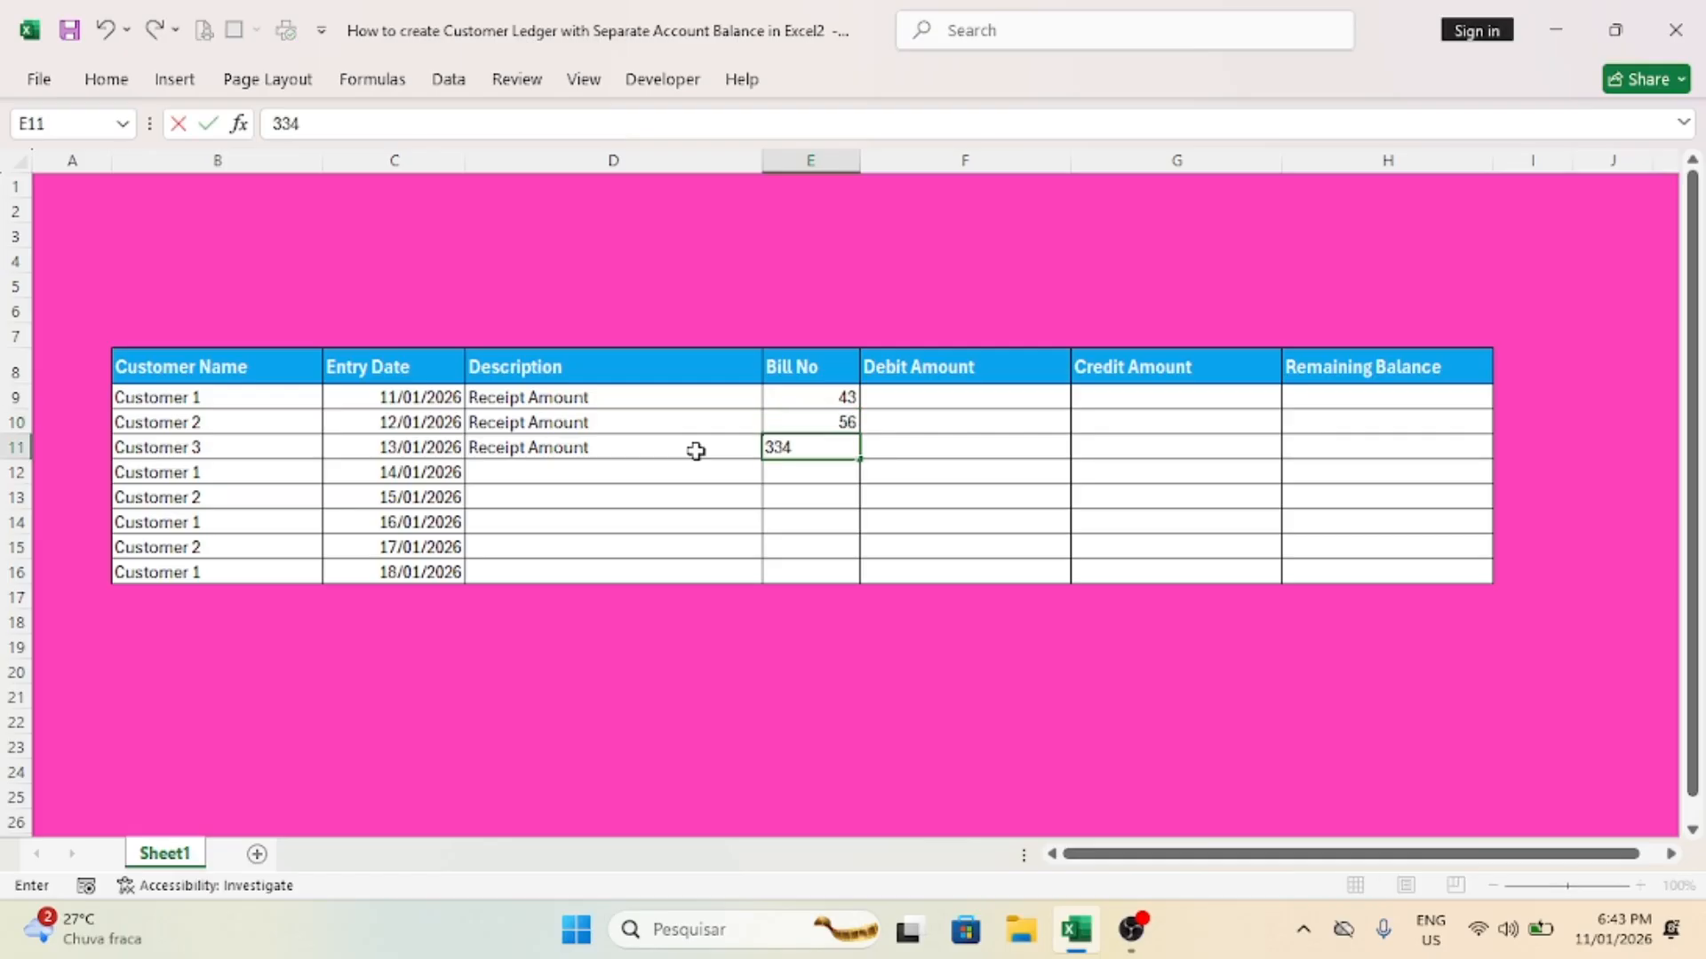
{"action": "key", "text": "Return"}
Step: Enter the bill numbers 35, 33, 56, 23 and 56 in cells E12 to E16
{"action": "type", "text": "35"}
{"action": "key", "text": "Return"}
{"action": "type", "text": "33"}
{"action": "key", "text": "Return"}
{"action": "type", "text": "56"}
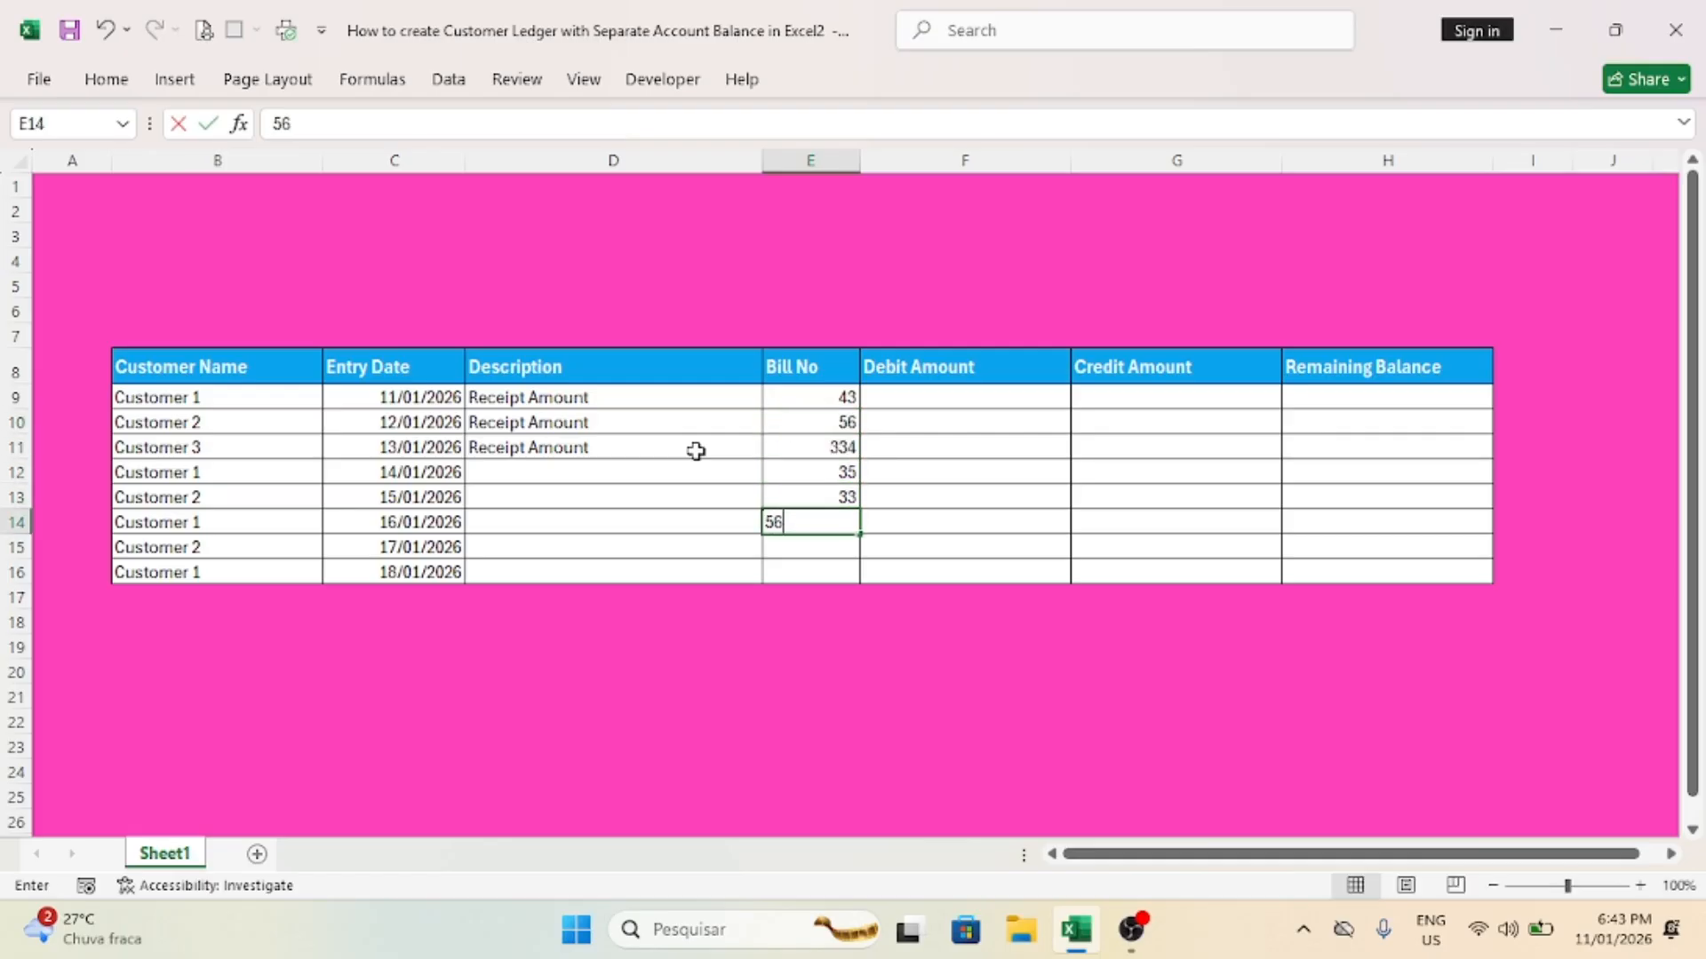
{"action": "key", "text": "Return"}
{"action": "type", "text": "23"}
{"action": "key", "text": "Return"}
{"action": "type", "text": "56"}
{"action": "key", "text": "Right"}
Step: Enter the debit amounts 70000, 67000 and 4500 in cells F9 to F11
{"action": "key", "text": "Up"}
{"action": "key", "text": "Up"}
{"action": "key", "text": "Up"}
{"action": "key", "text": "Up"}
{"action": "key", "text": "Up"}
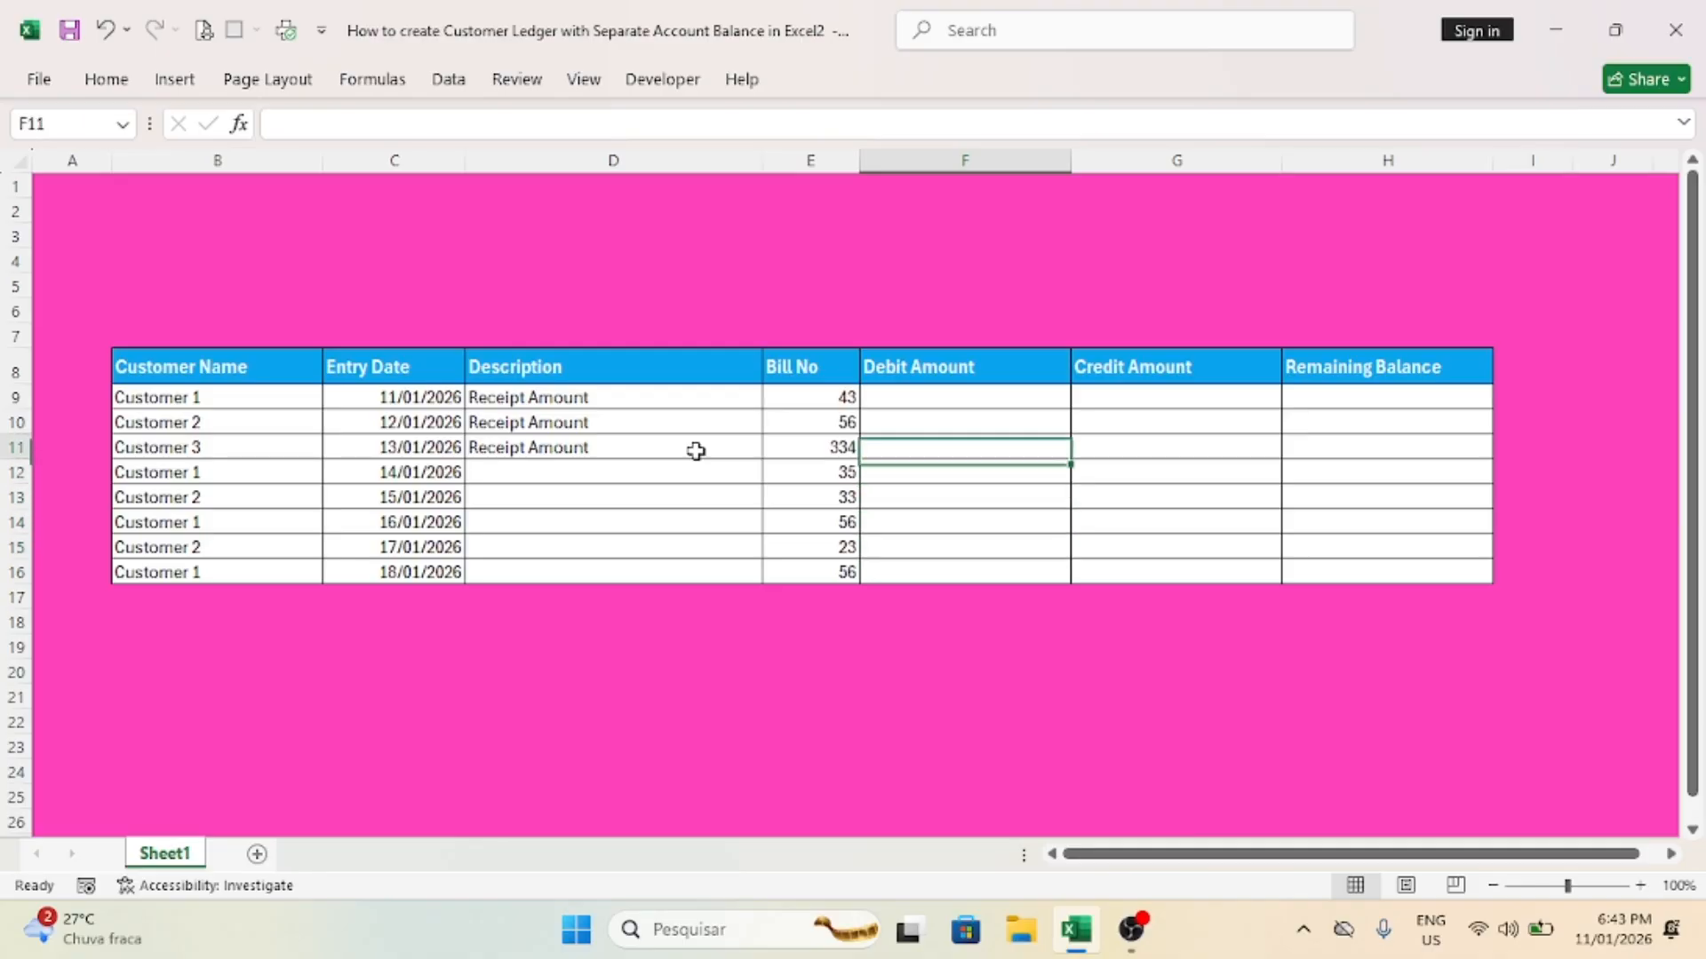
{"action": "key", "text": "Up"}
{"action": "key", "text": "Up"}
{"action": "type", "text": "7"}
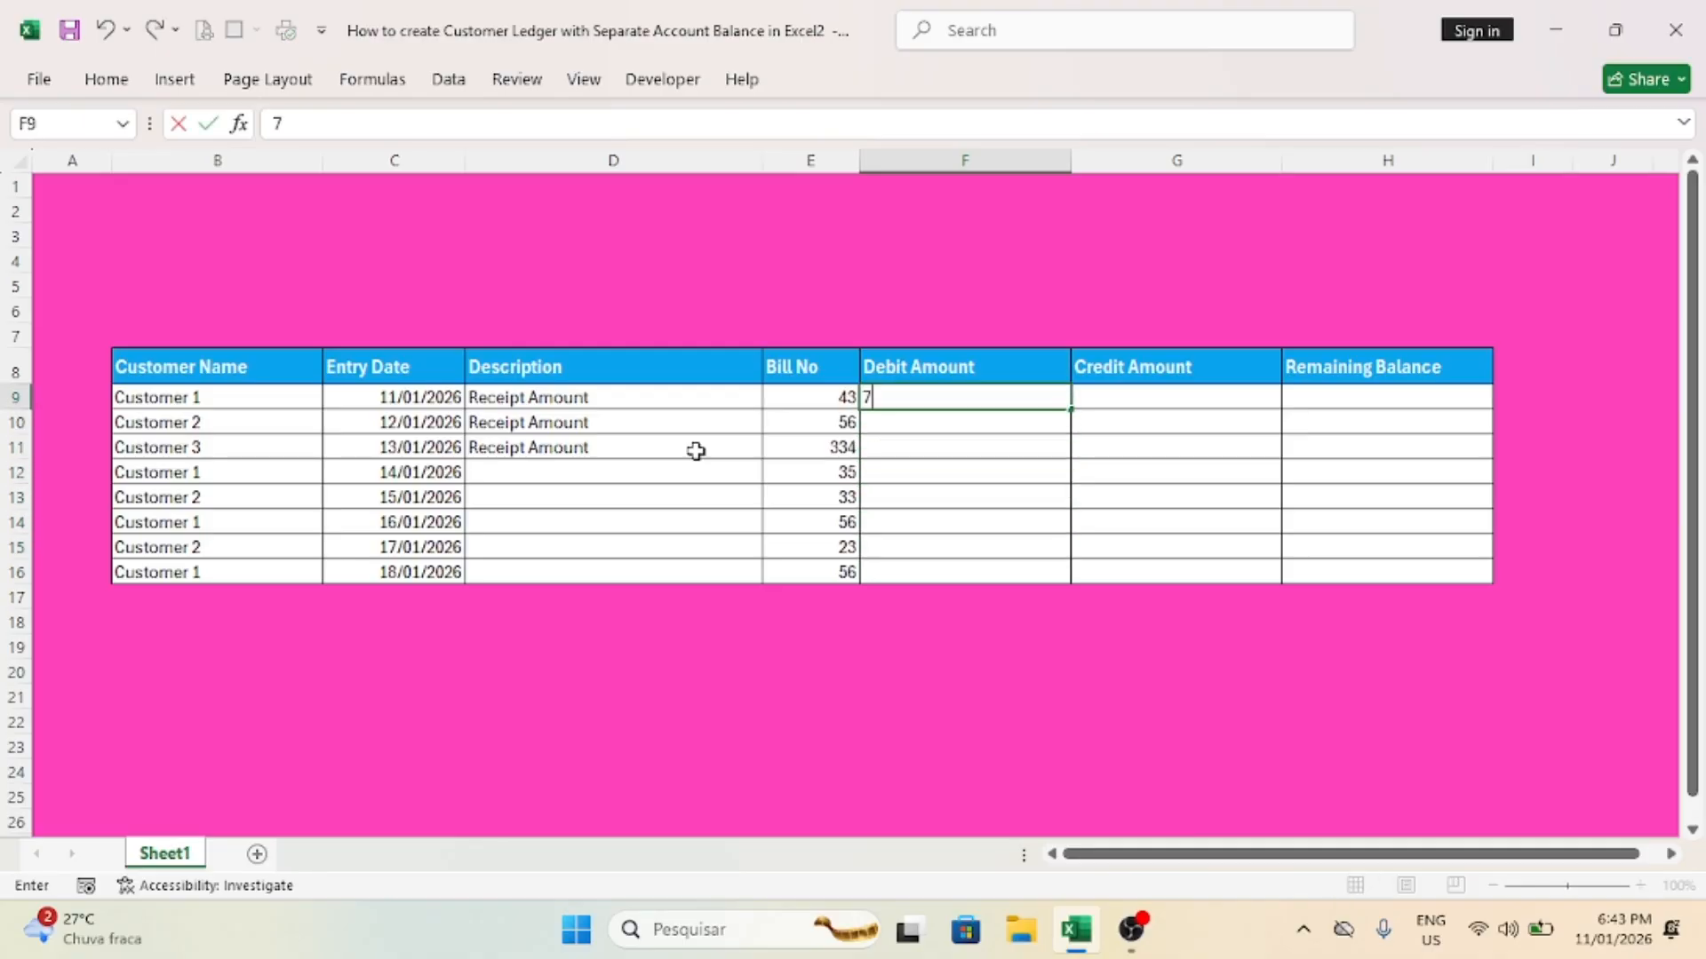
{"action": "type", "text": "0000"}
{"action": "key", "text": "Return"}
{"action": "type", "text": "67"}
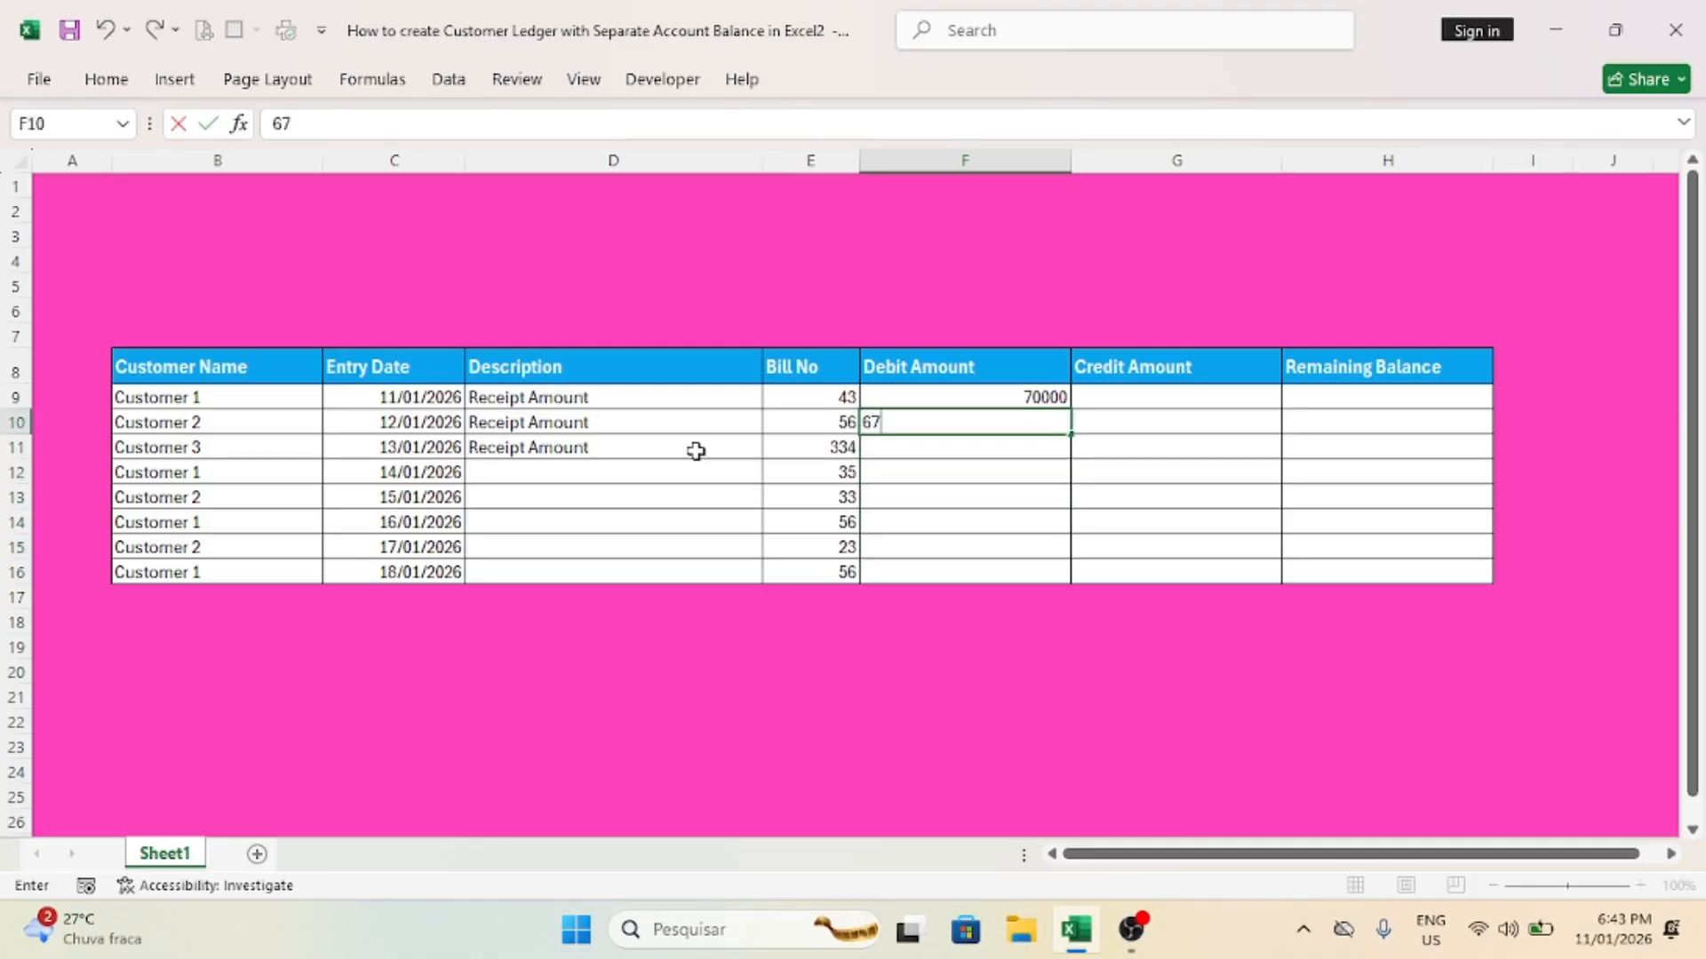
{"action": "type", "text": "000"}
{"action": "key", "text": "Return"}
{"action": "type", "text": "4500"}
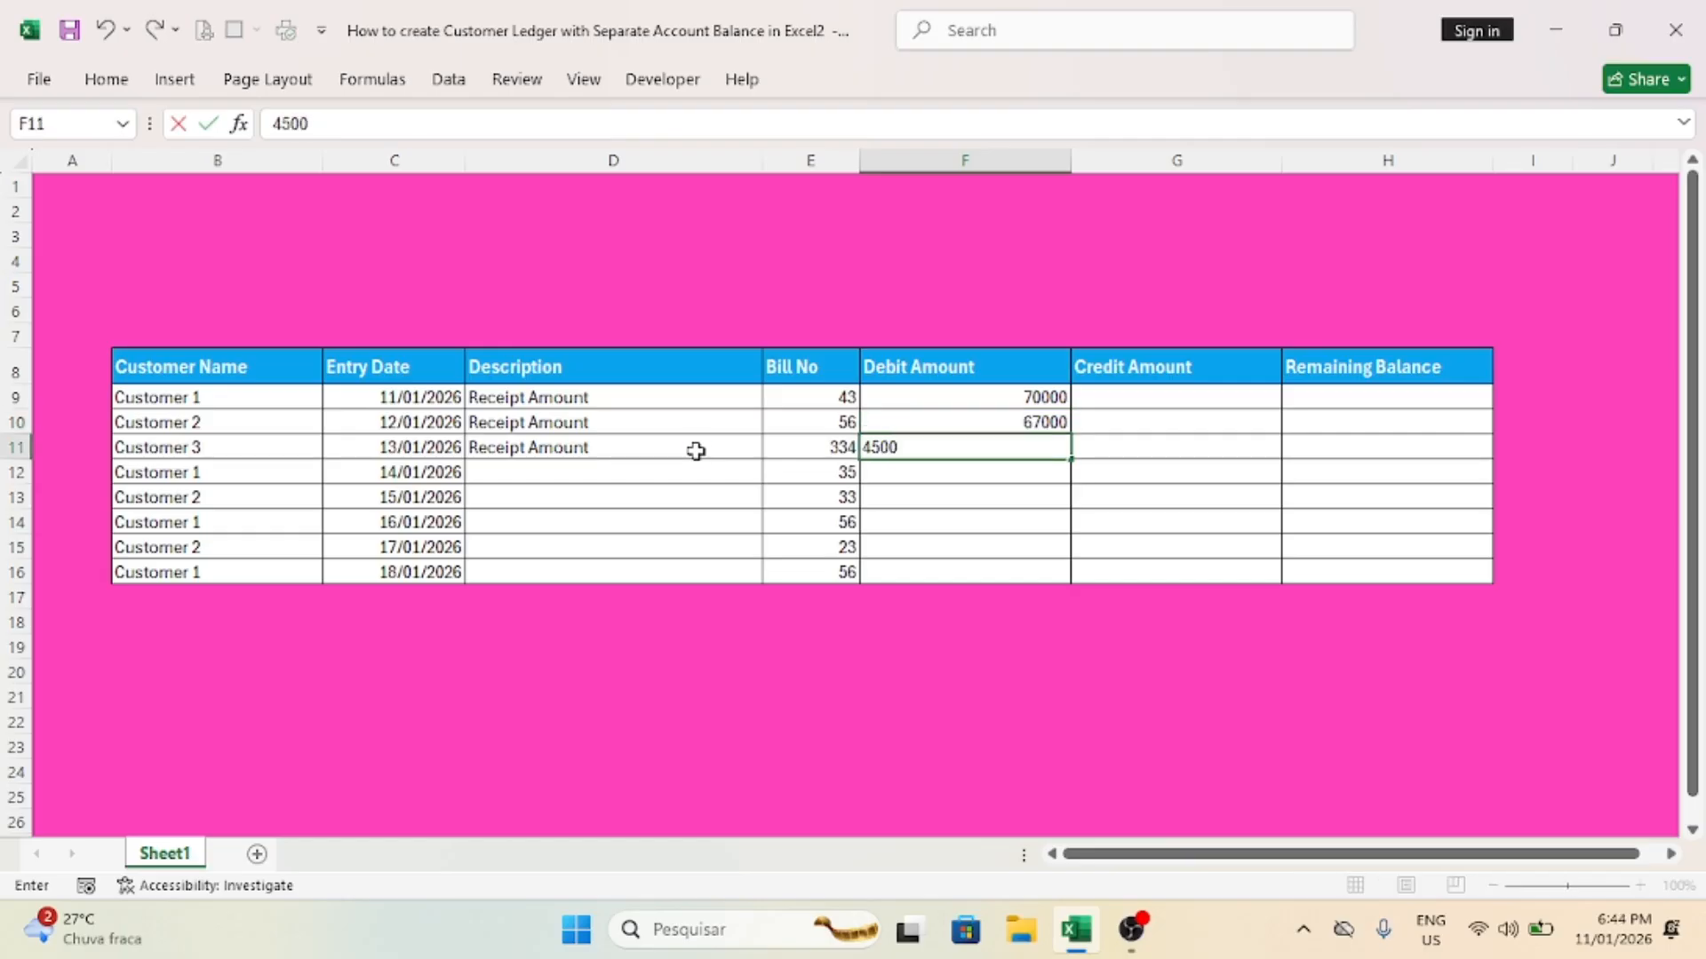
{"action": "key", "text": "Return"}
Step: Enter a debit of 0 in F12 and the credit amounts 5000 in G12 and 4000 in G13
{"action": "key", "text": "Left"}
{"action": "key", "text": "Left"}
{"action": "key", "text": "Left"}
{"action": "key", "text": "Left"}
{"action": "key", "text": "Left"}
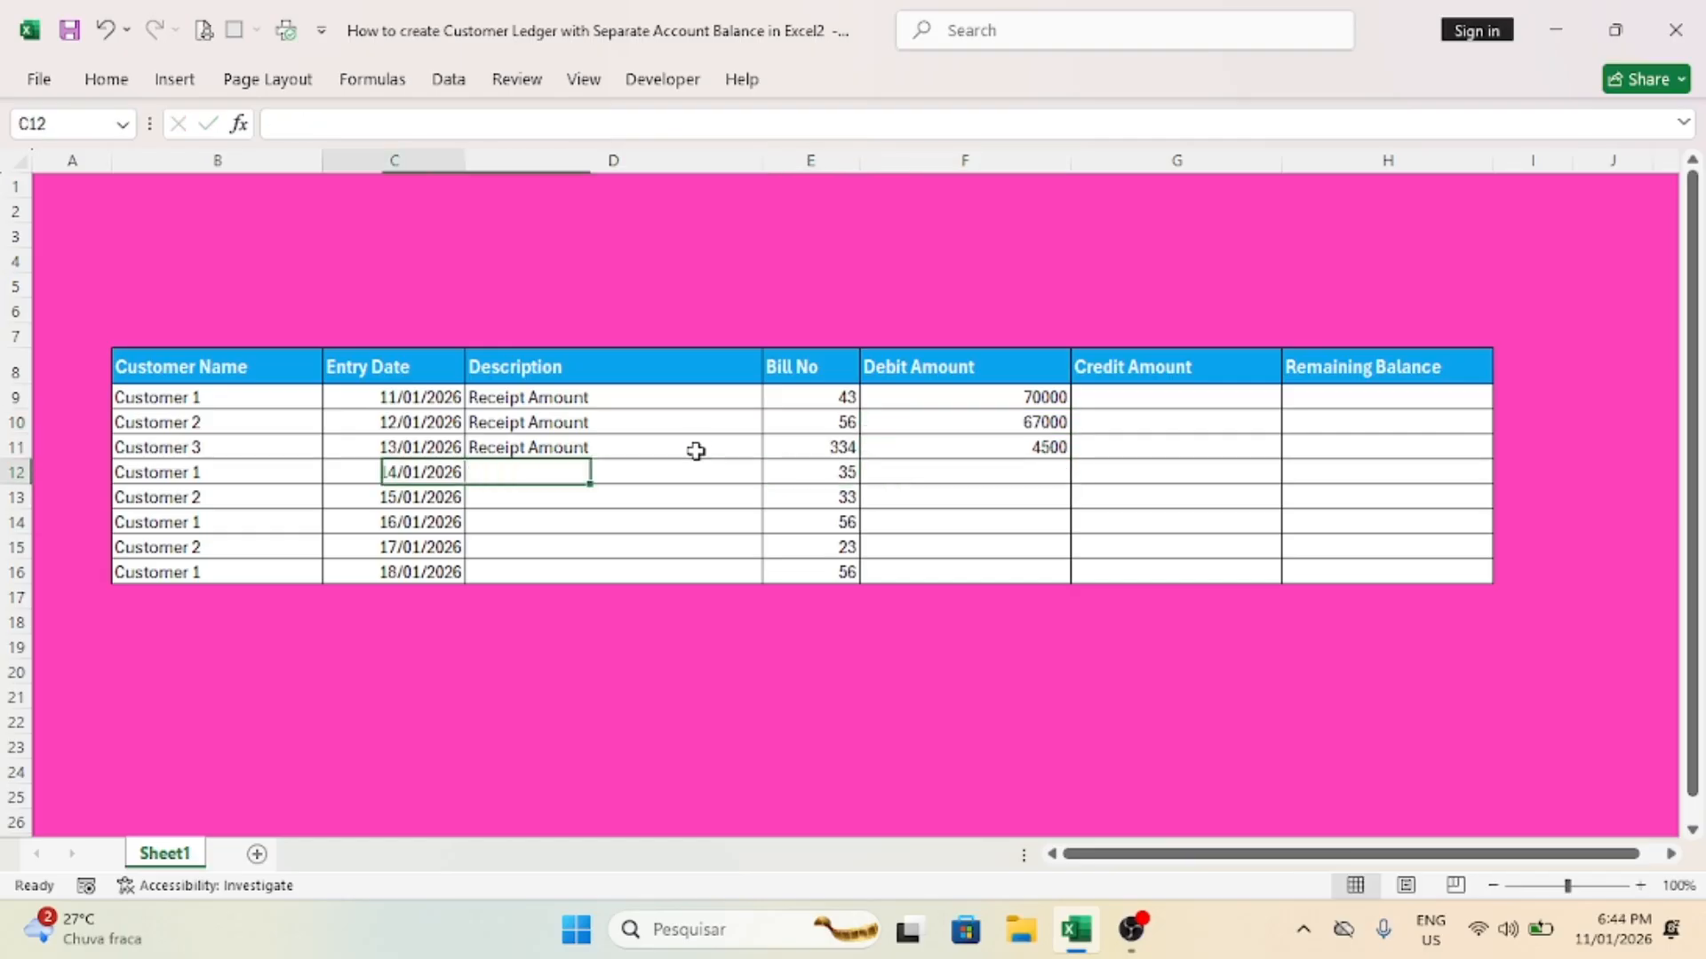
{"action": "key", "text": "Right"}
{"action": "key", "text": "Right"}
{"action": "key", "text": "Right"}
{"action": "key", "text": "Right"}
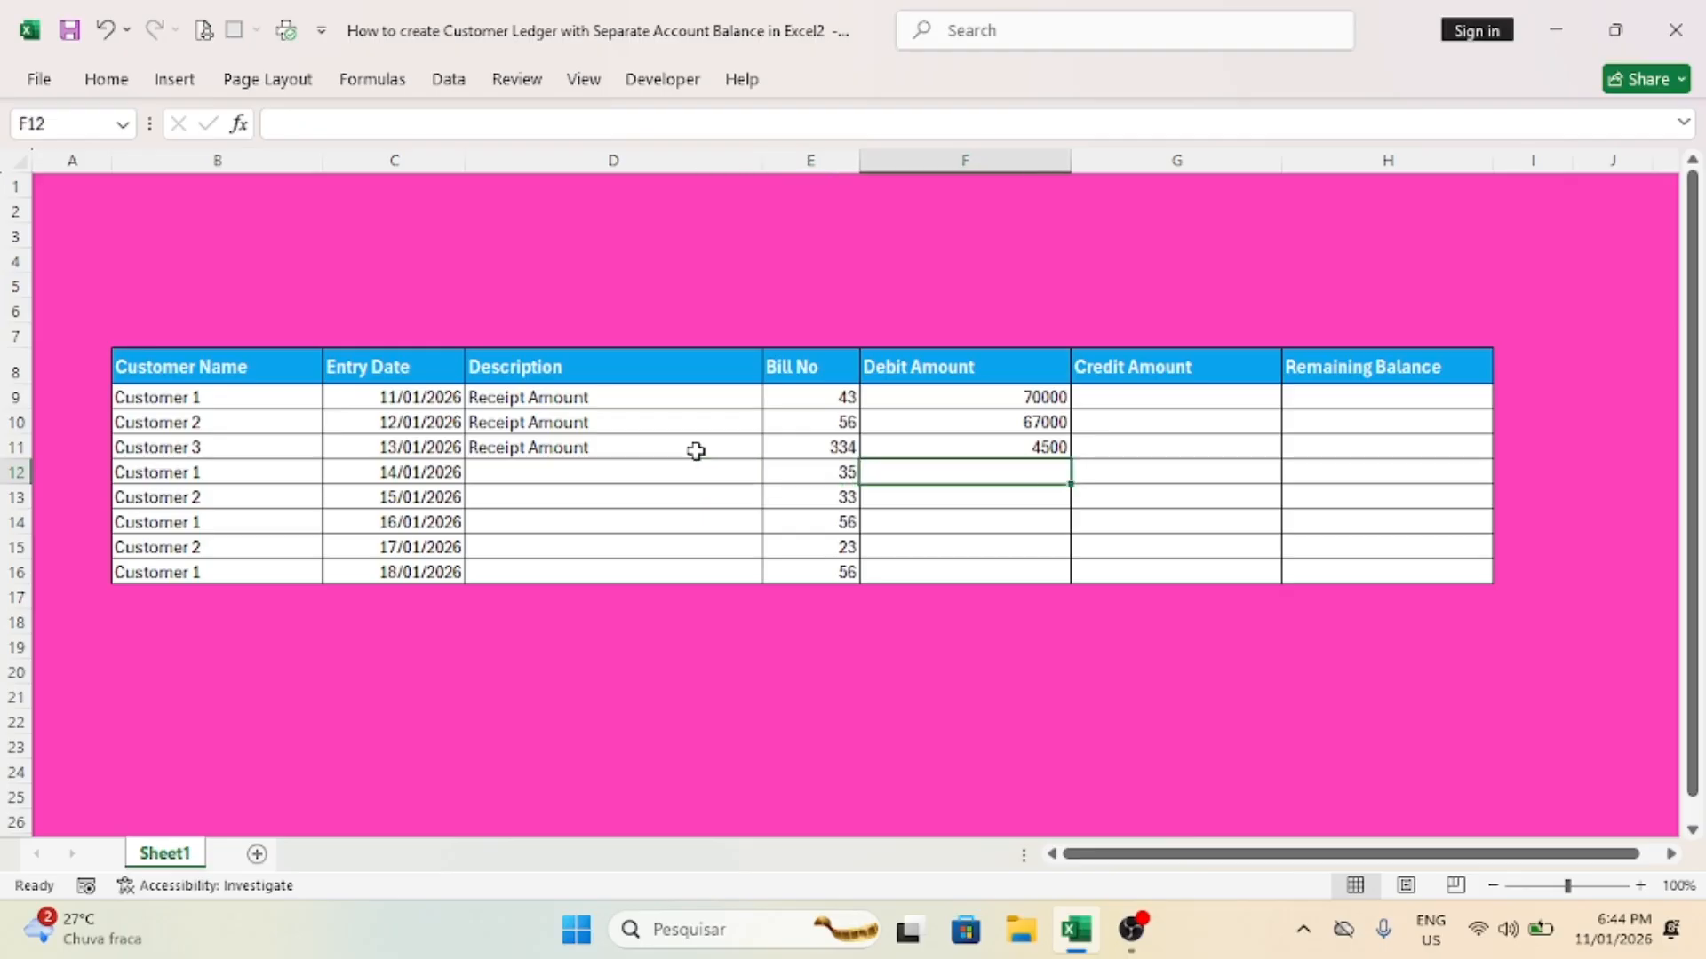
{"action": "type", "text": "0"}
{"action": "key", "text": "Tab"}
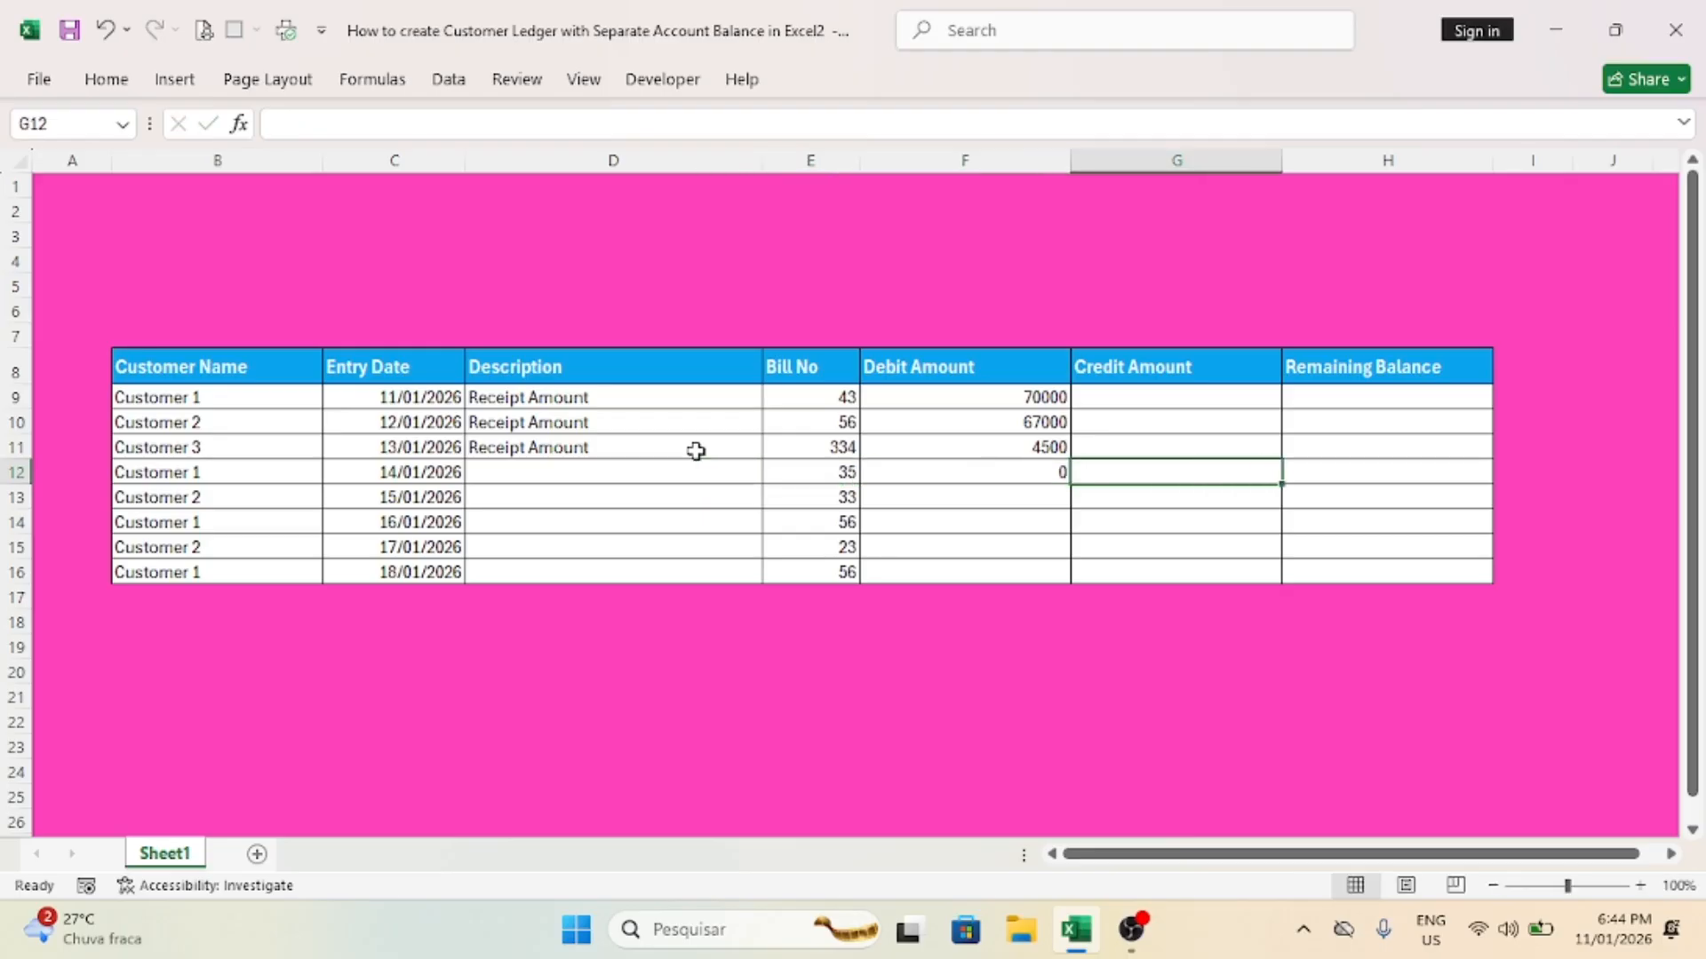
{"action": "type", "text": "5000"}
{"action": "key", "text": "Return"}
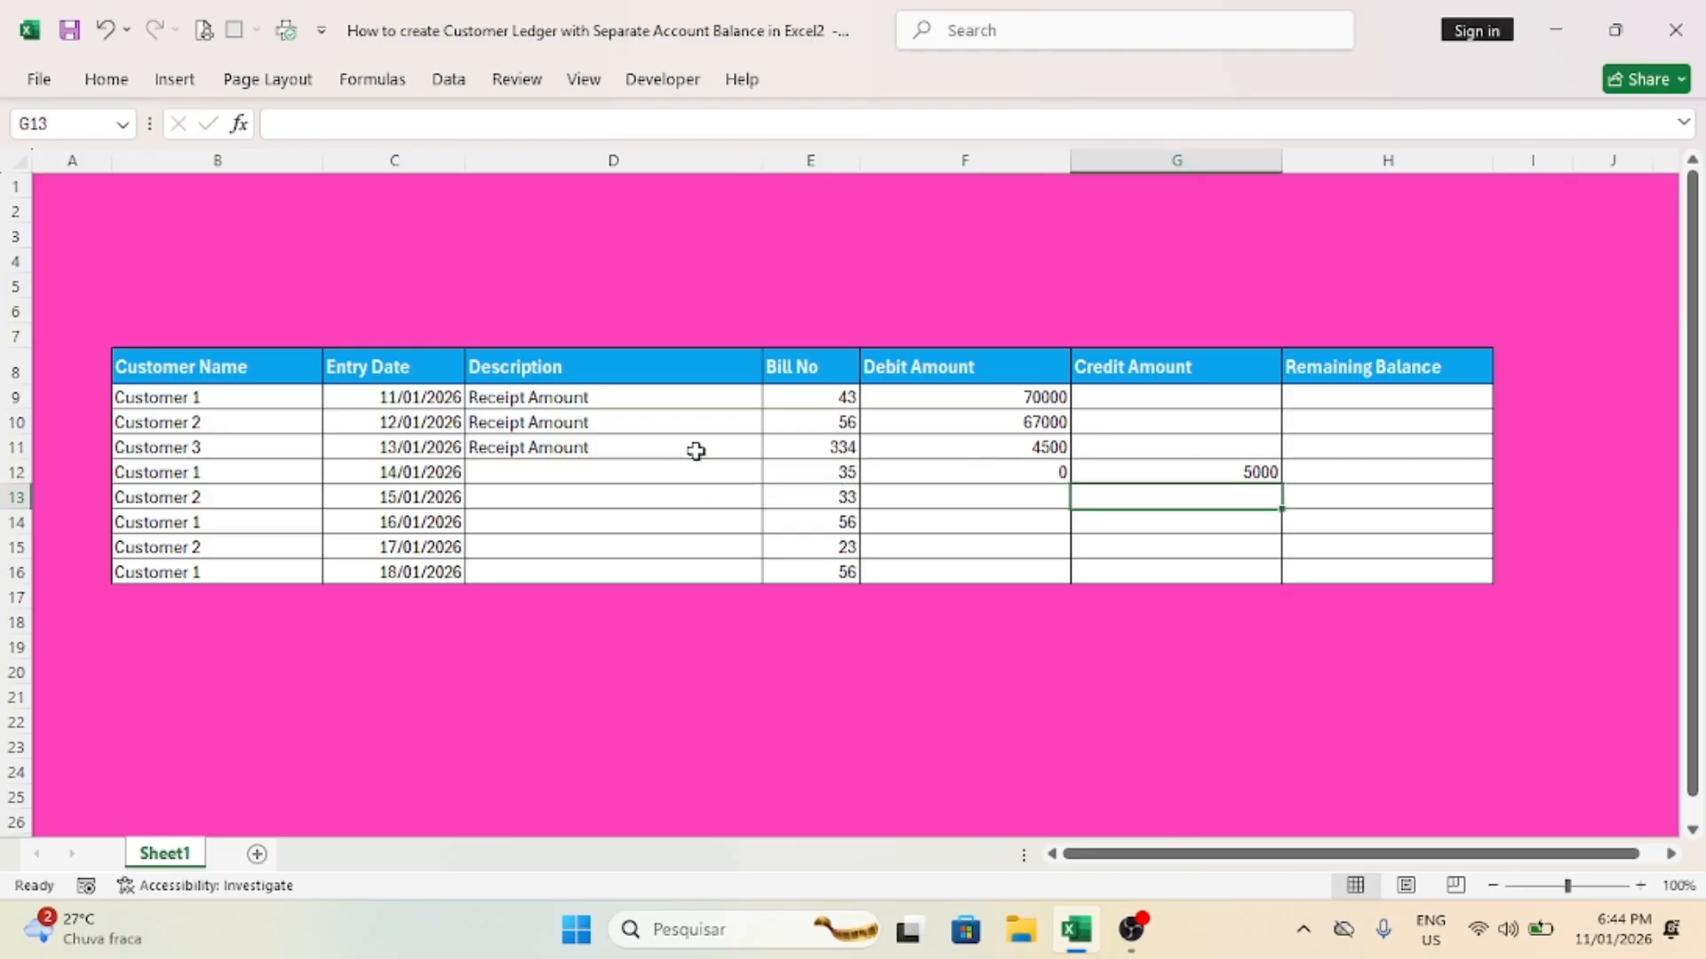
{"action": "type", "text": "4000"}
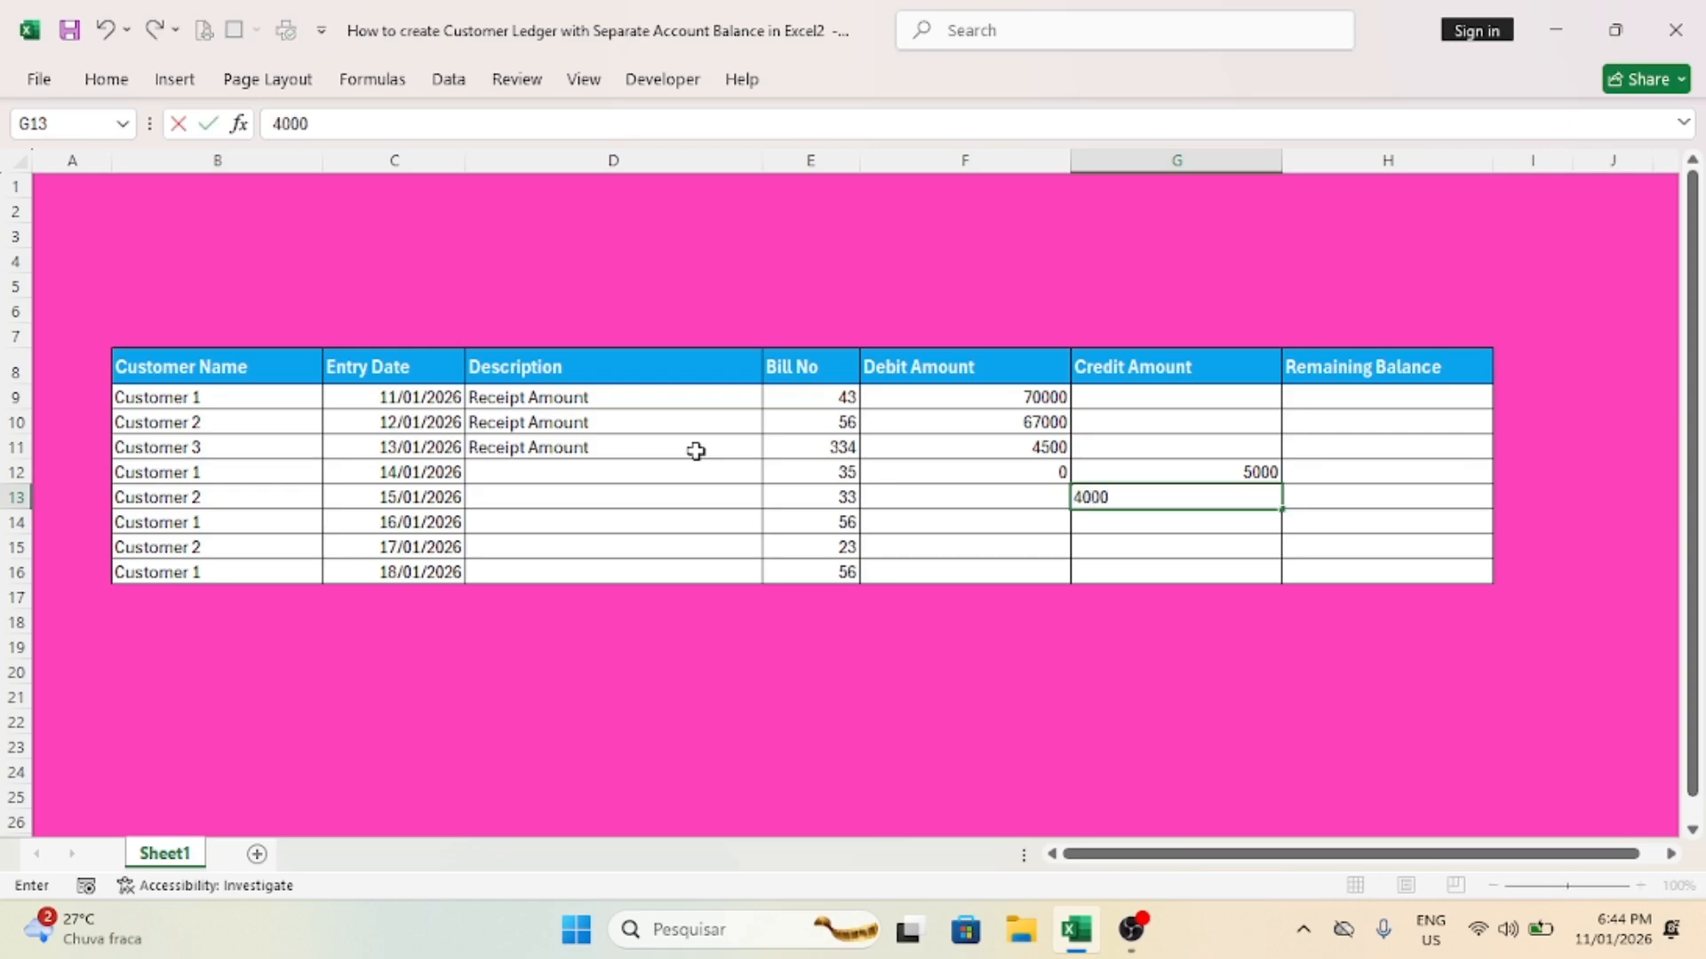
{"action": "key", "text": "Return"}
{"action": "key", "text": "Left"}
{"action": "key", "text": "Left"}
{"action": "key", "text": "Left"}
{"action": "key", "text": "Left"}
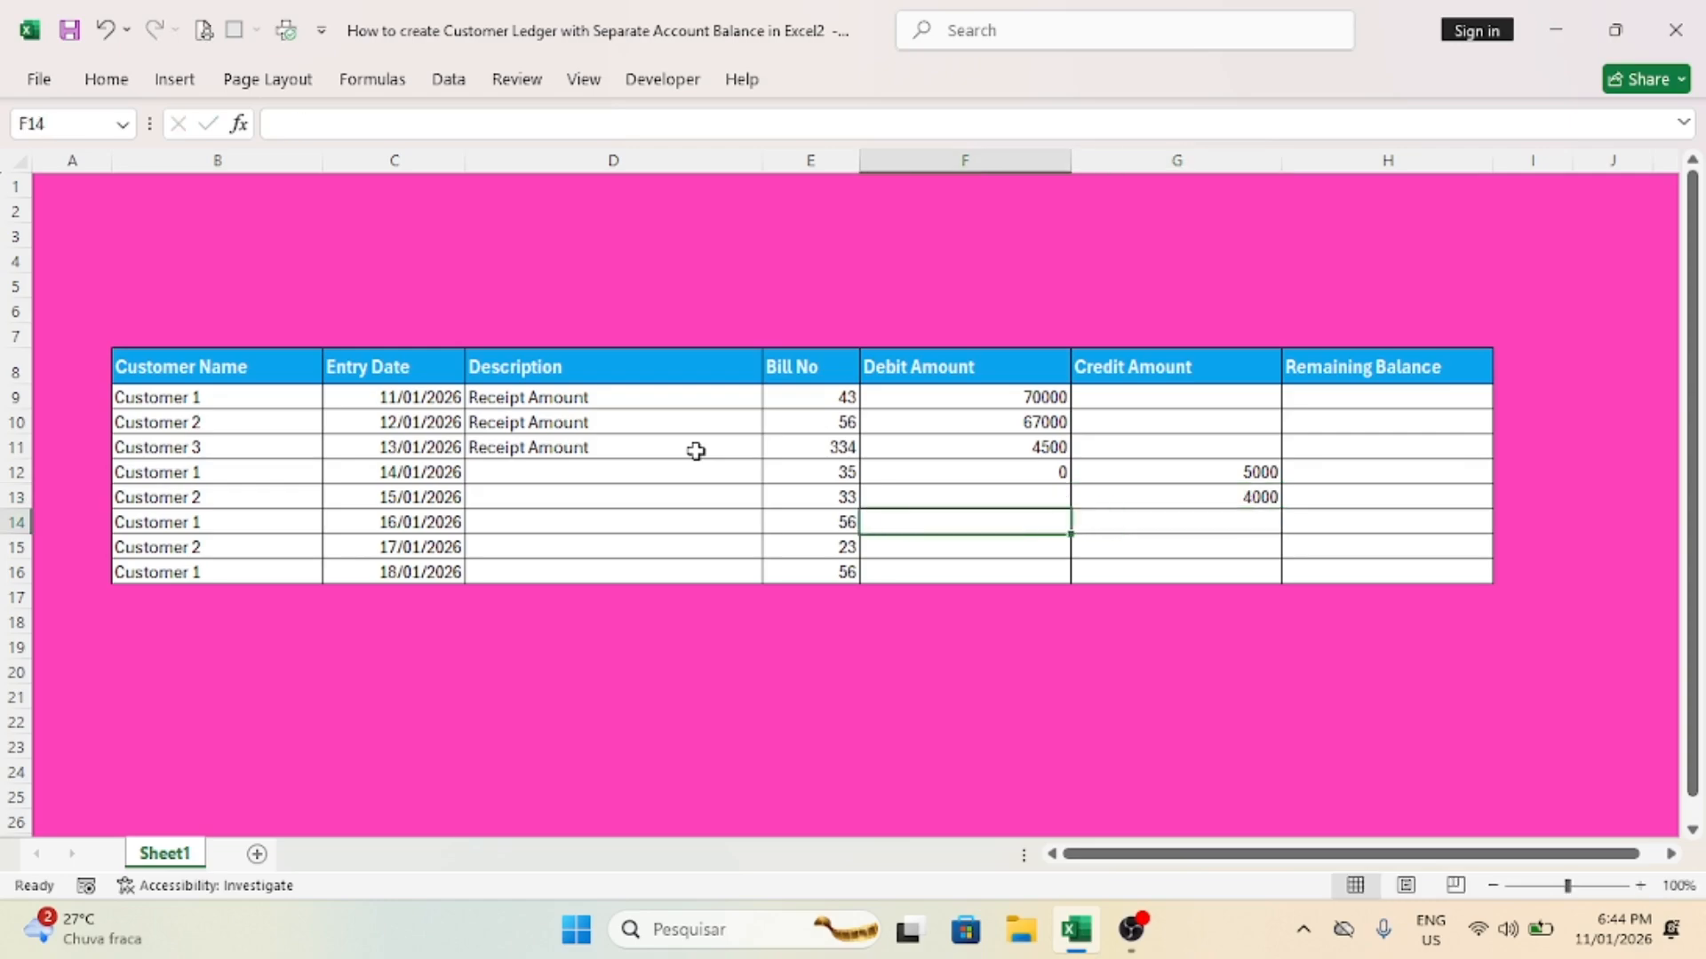
{"action": "key", "text": "Left"}
{"action": "key", "text": "Right"}
{"action": "key", "text": "Right"}
{"action": "key", "text": "Right"}
{"action": "key", "text": "Right"}
{"action": "key", "text": "Right"}
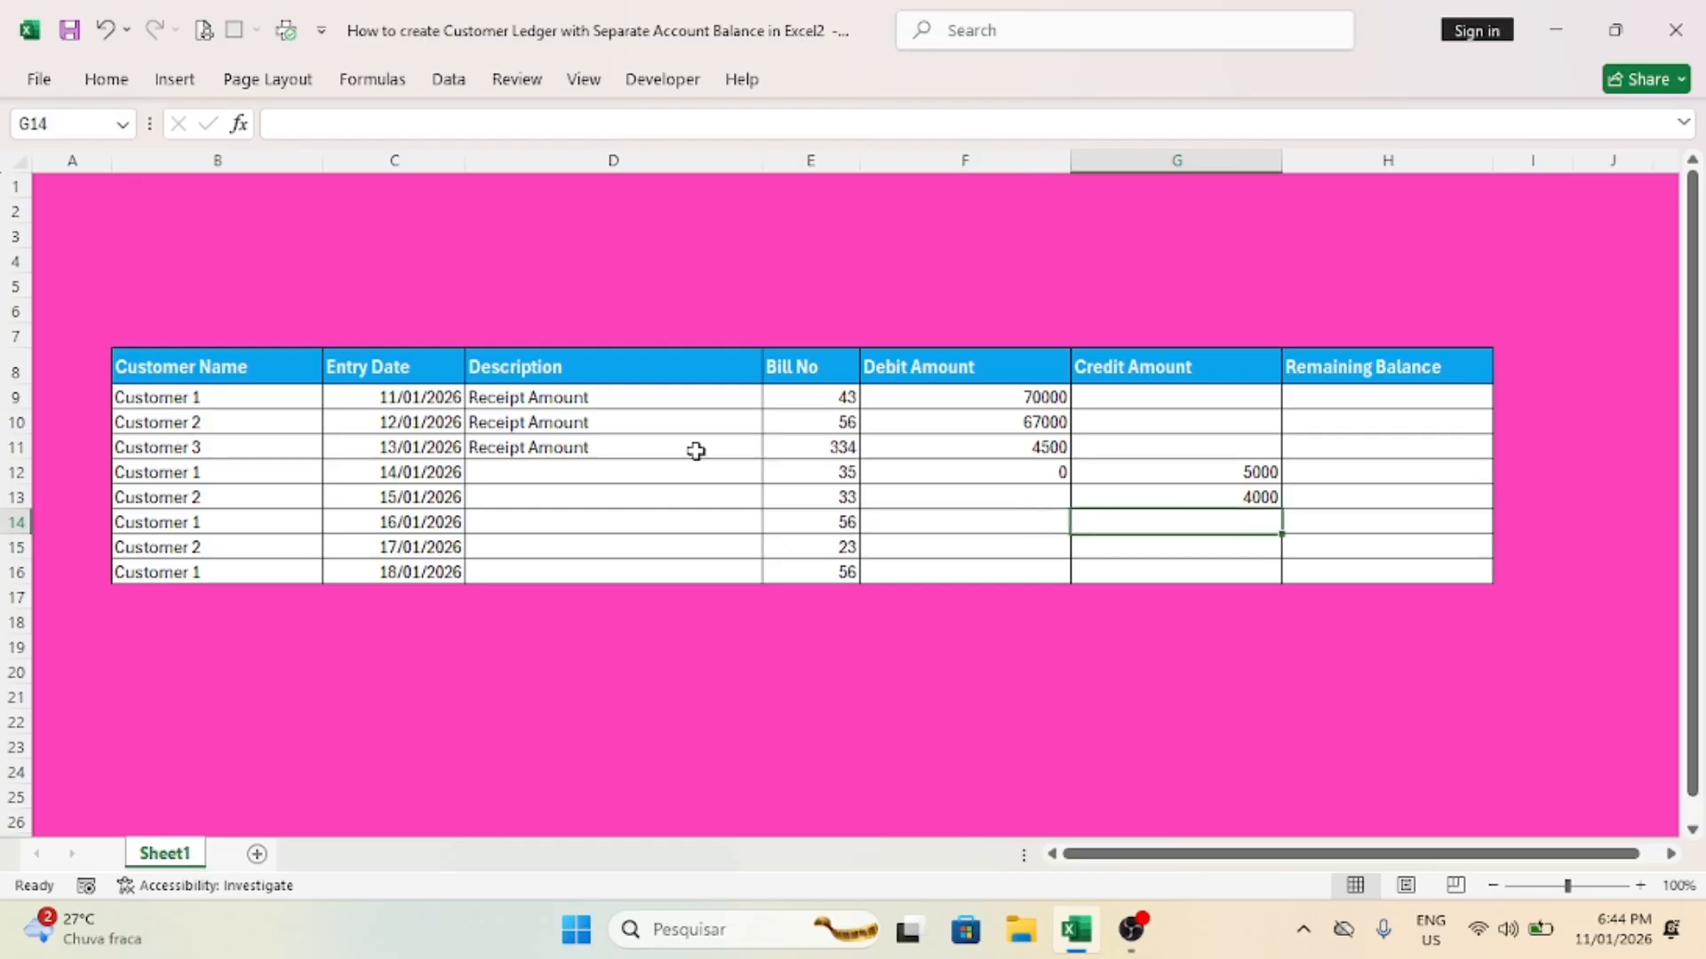
Step: Enter the credit amounts 5000, 6000 and 15000 in cells G14 to G16
{"action": "type", "text": "5000"}
{"action": "key", "text": "Return"}
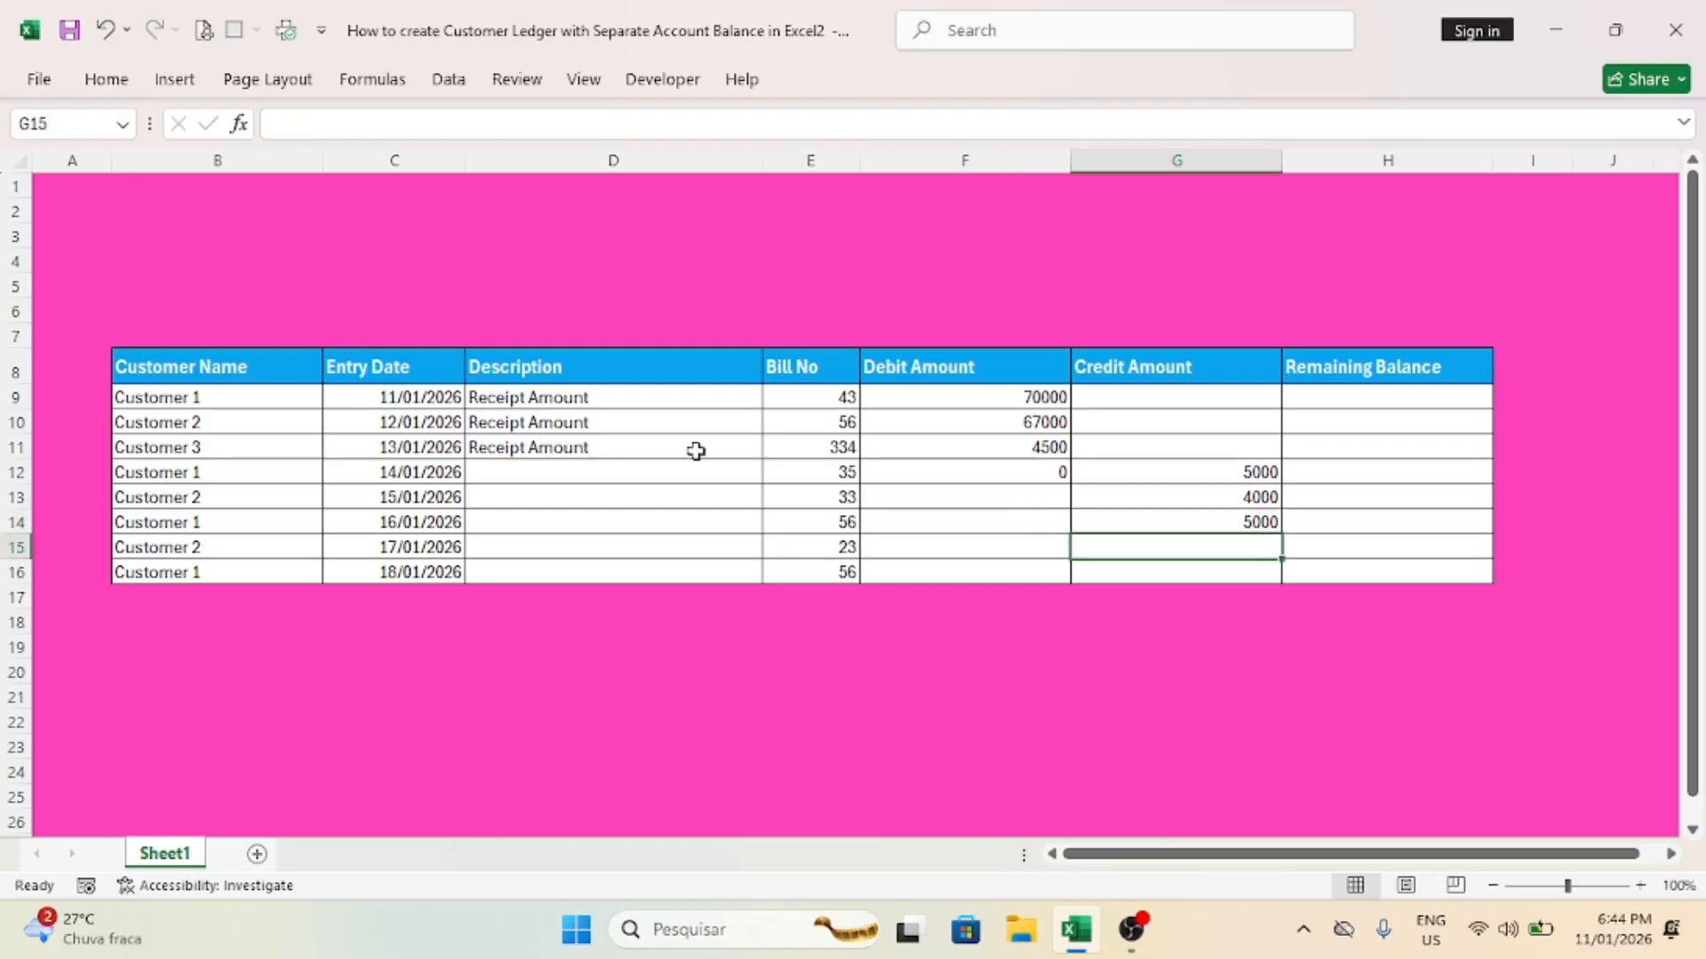
{"action": "type", "text": "6000"}
{"action": "key", "text": "Return"}
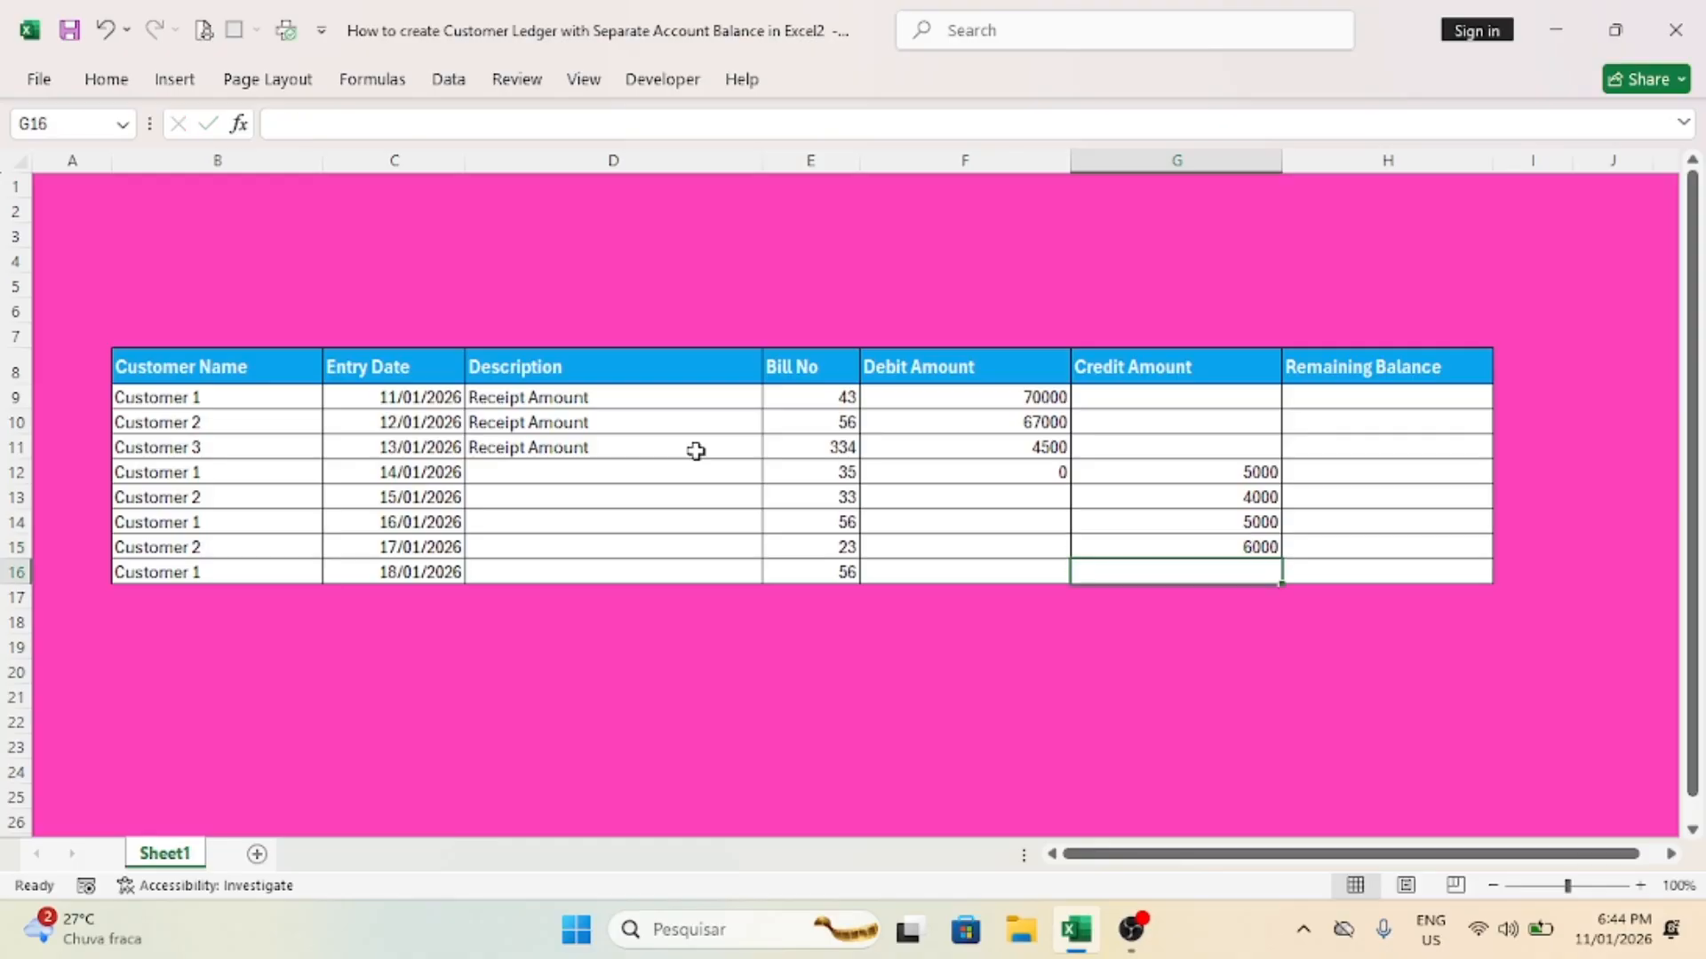
{"action": "type", "text": "15000"}
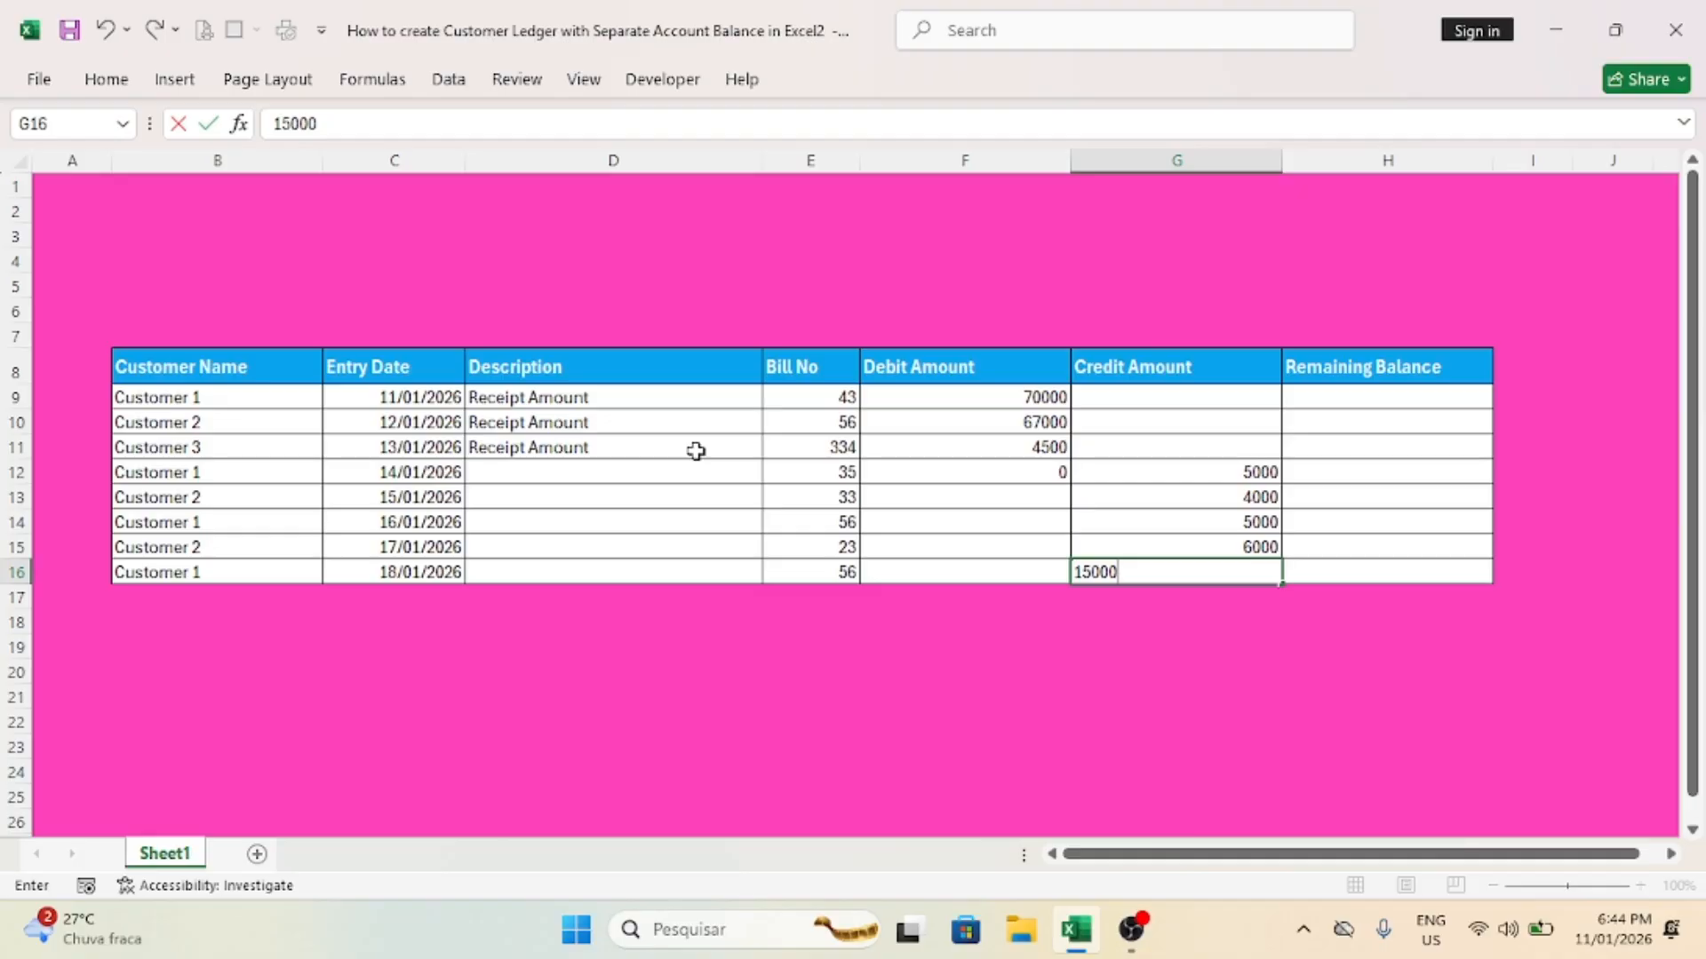
{"action": "key", "text": "Return"}
{"action": "key", "text": "Up"}
{"action": "key", "text": "Up"}
{"action": "key", "text": "Up"}
{"action": "key", "text": "Up"}
{"action": "key", "text": "Up"}
{"action": "key", "text": "Up"}
{"action": "key", "text": "Up"}
{"action": "key", "text": "Up"}
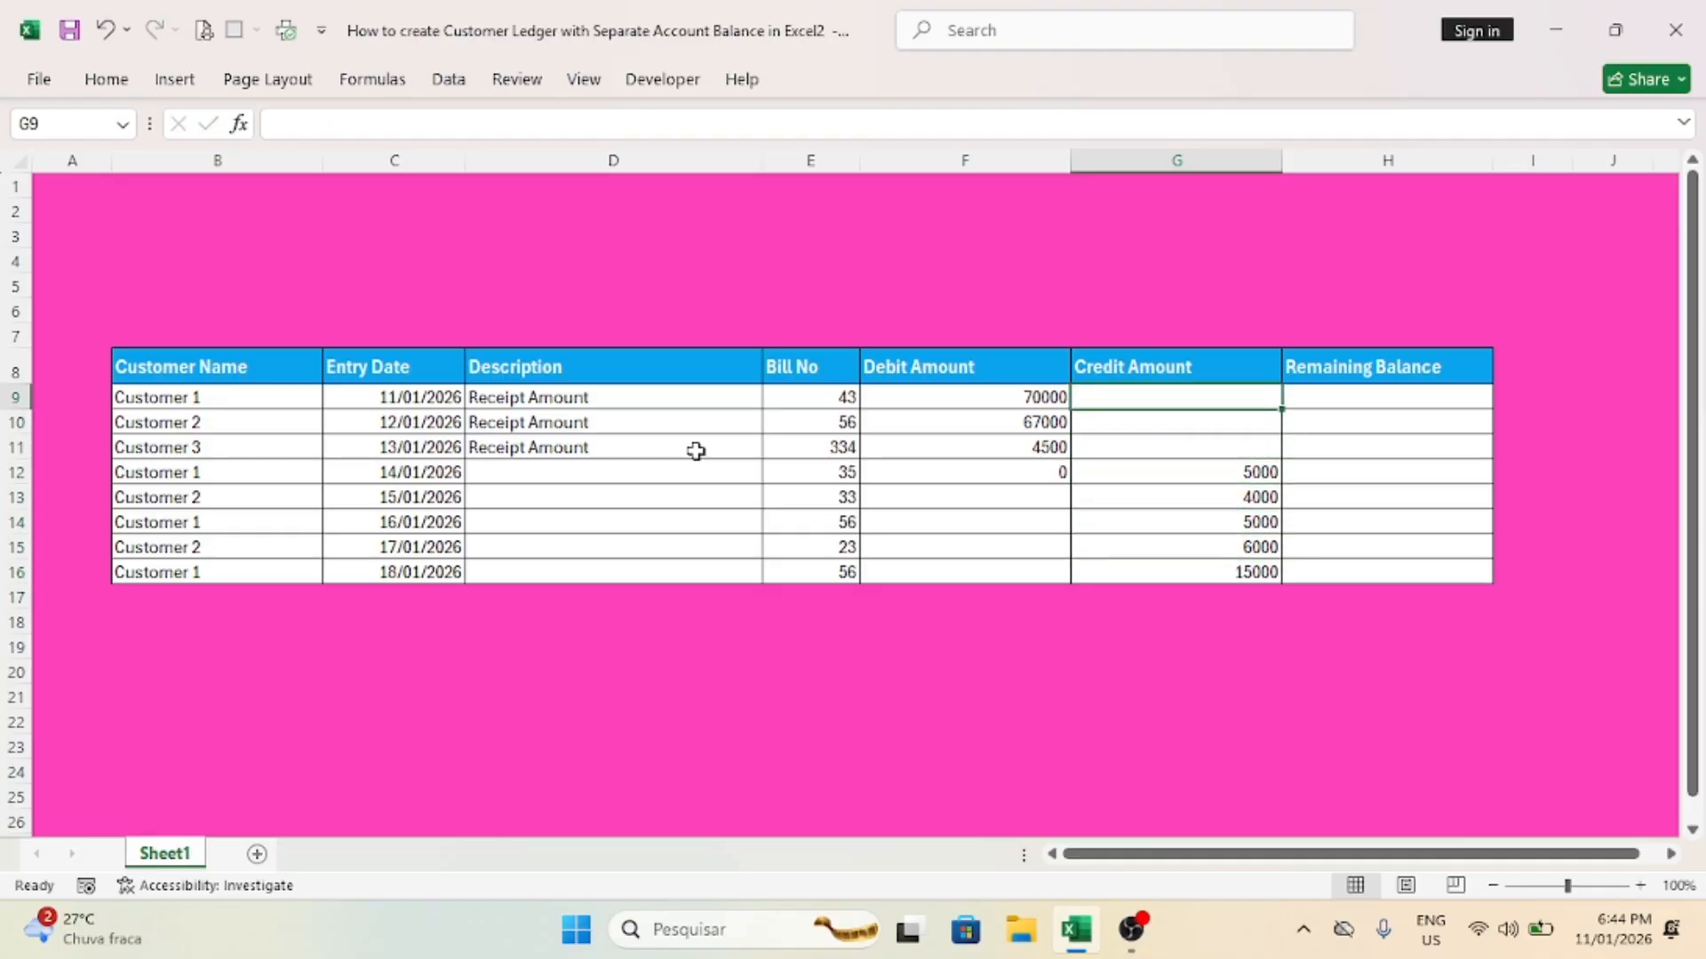
Step: Format the amount cells F9:H16 in comma style and bold, and increase their font by one size
{"action": "left_click_drag", "start_coordinate": [962, 395], "coordinate": [1386, 569]}
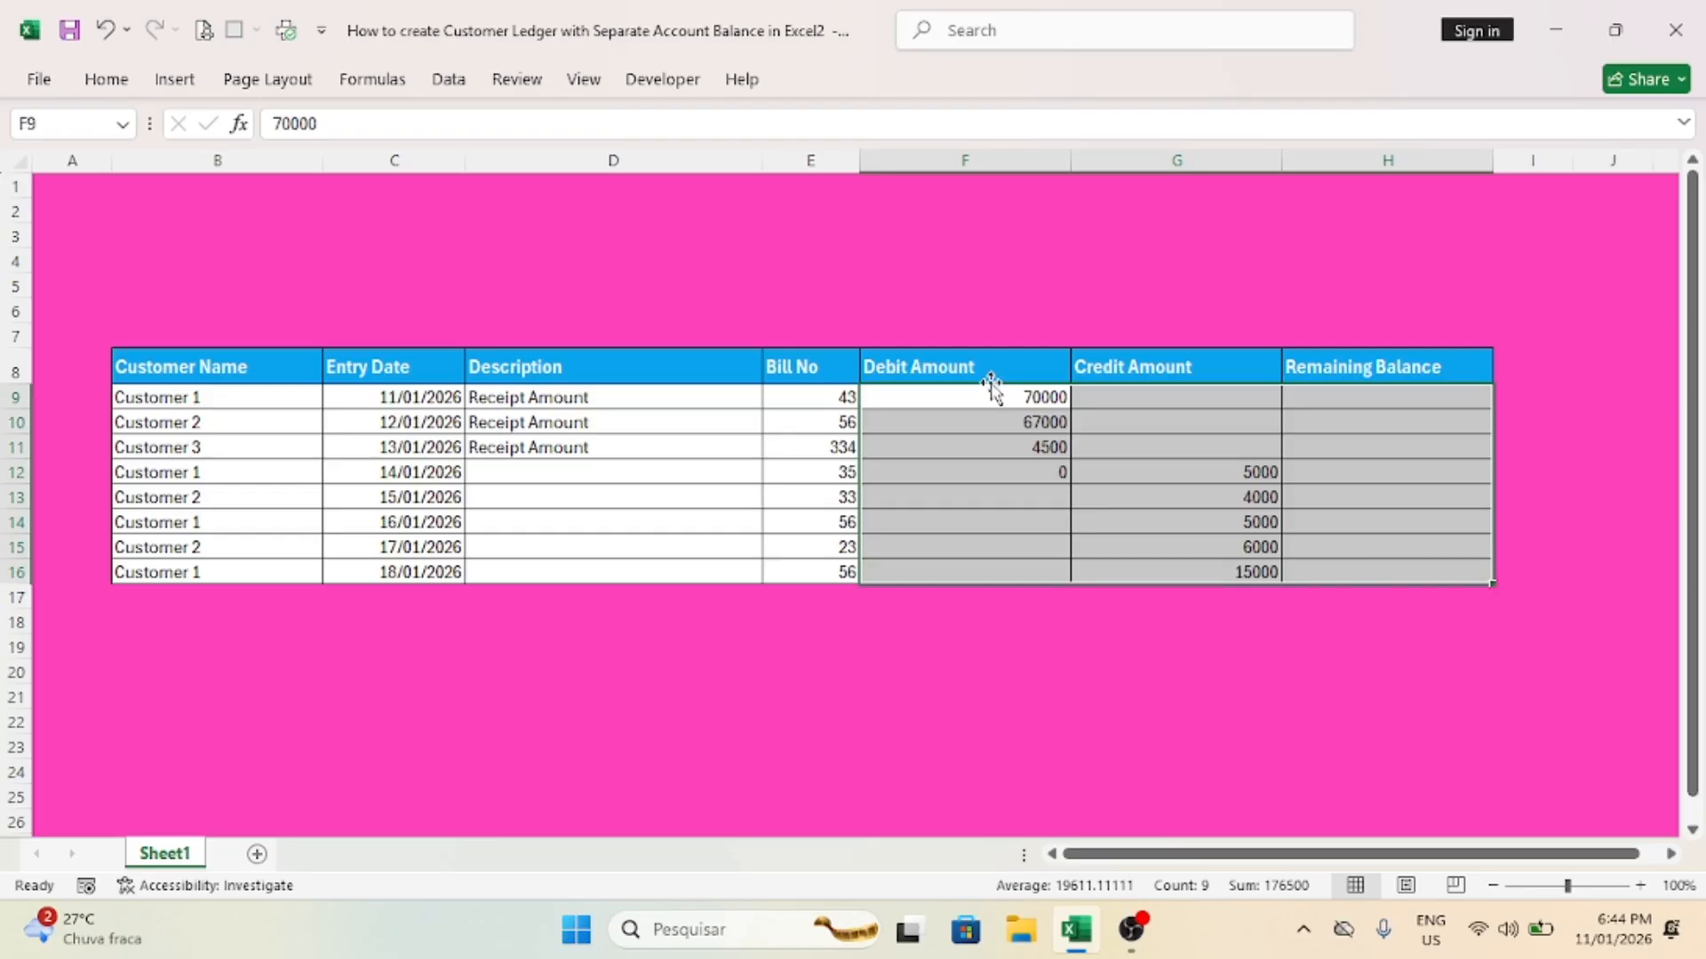
{"action": "left_click", "coordinate": [105, 82]}
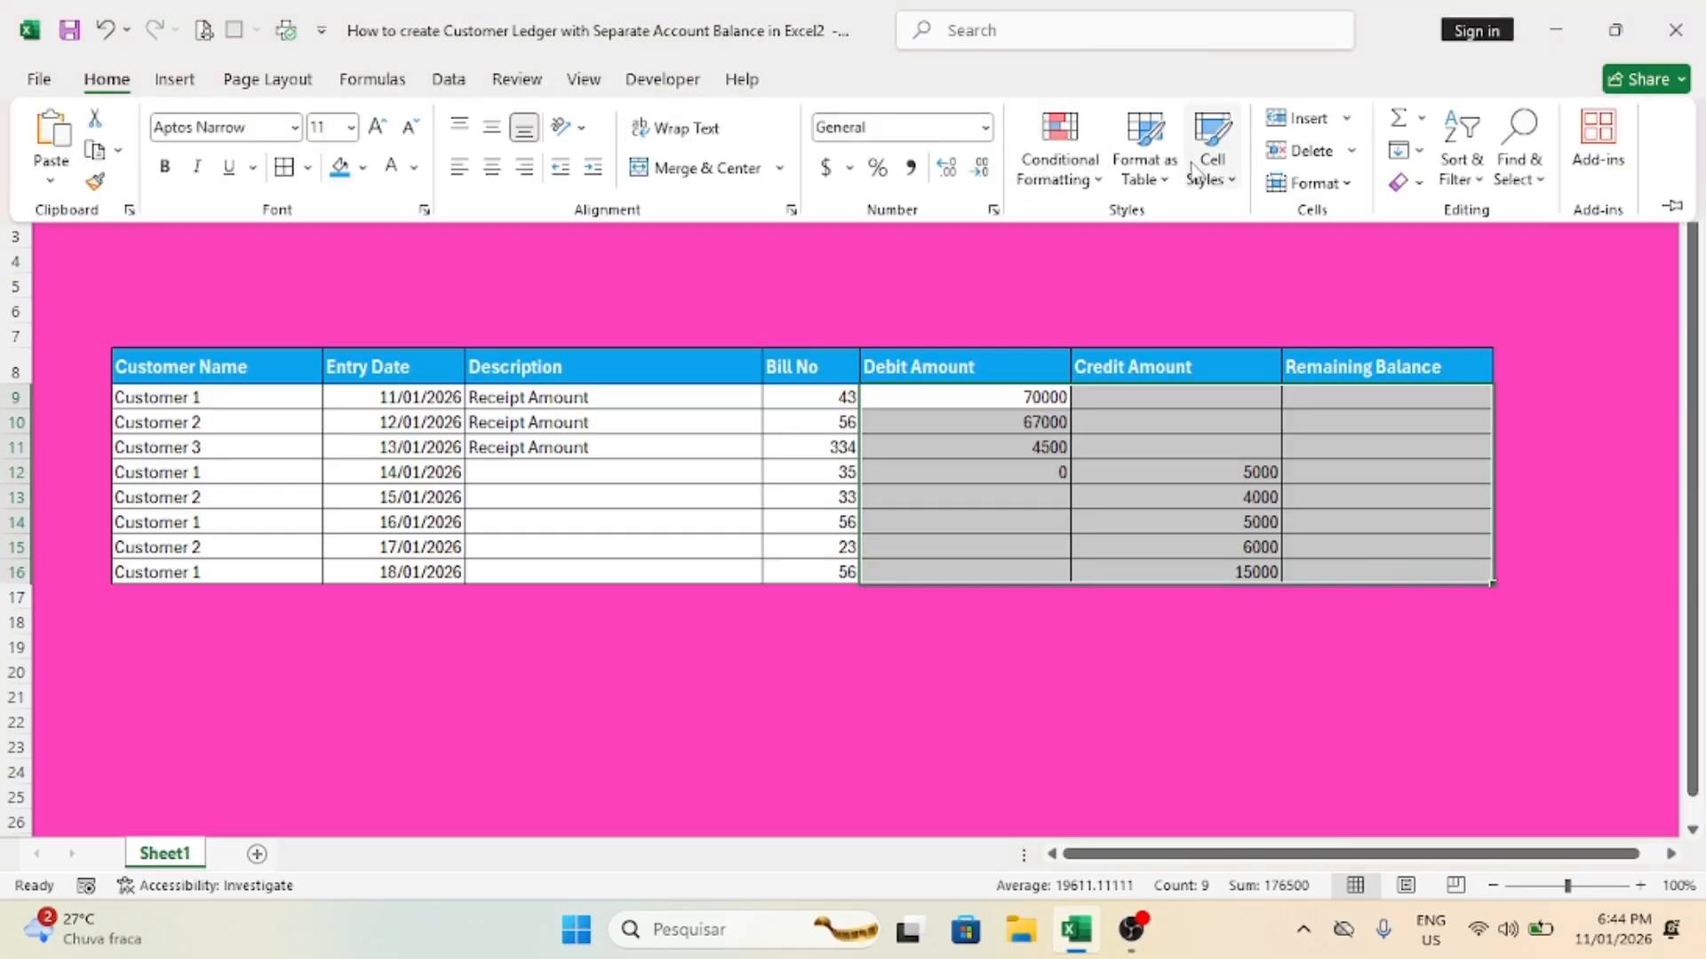
{"action": "left_click", "coordinate": [910, 167]}
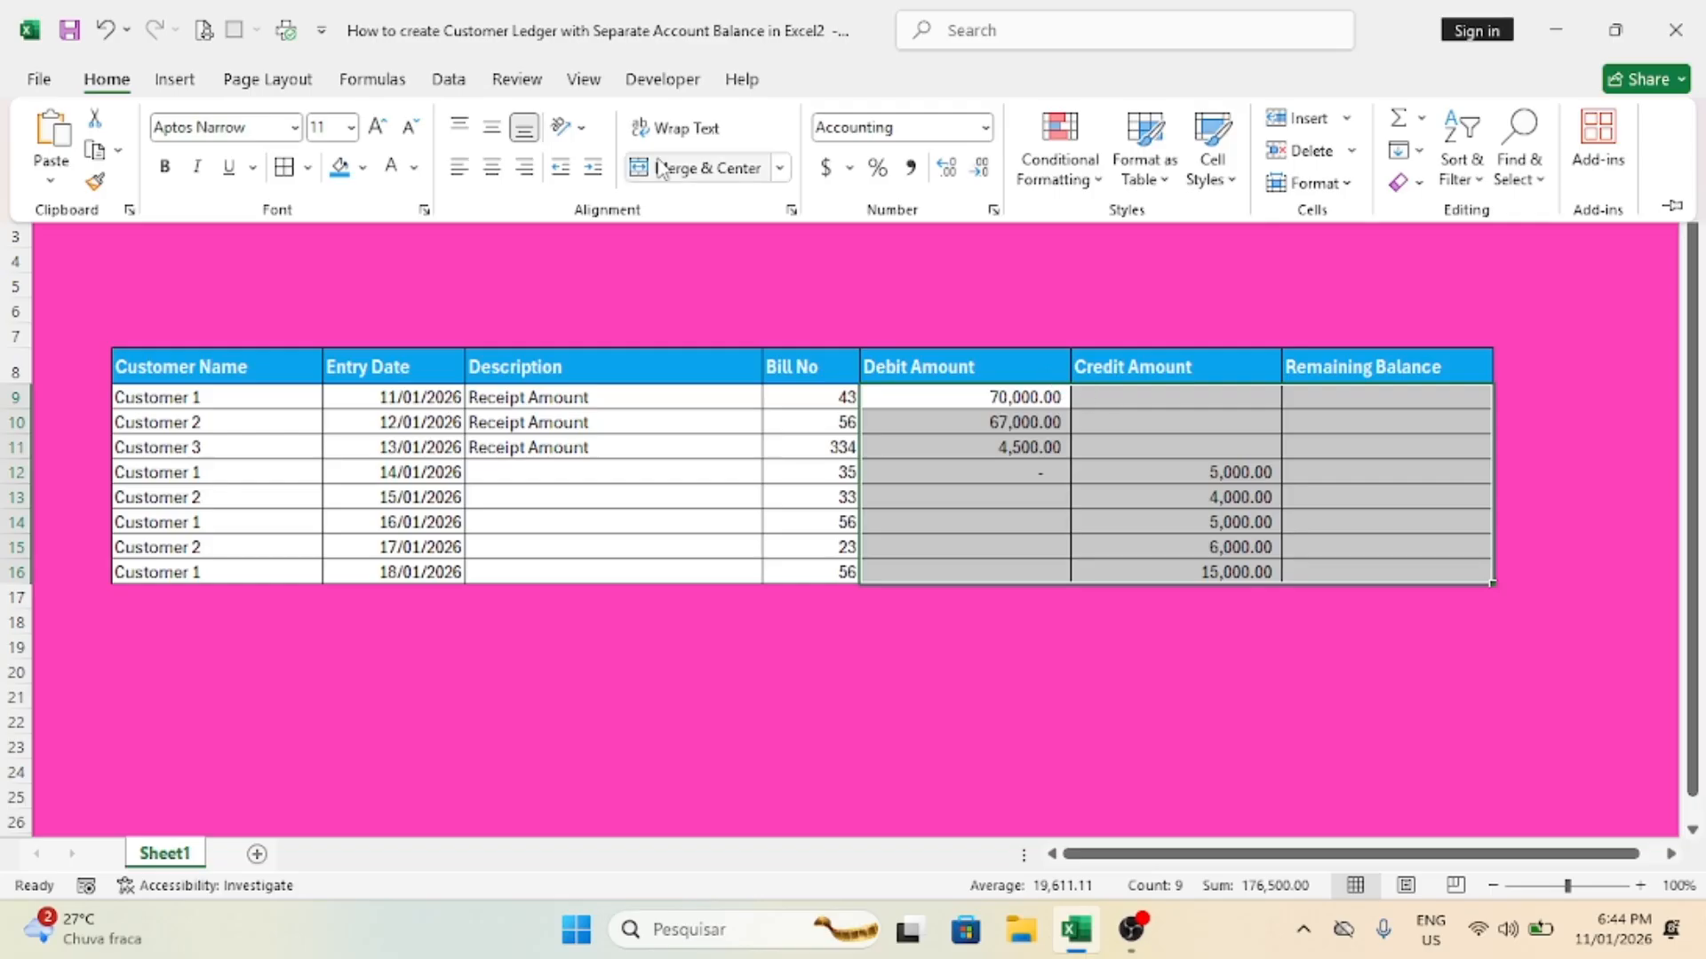
{"action": "left_click", "coordinate": [164, 167]}
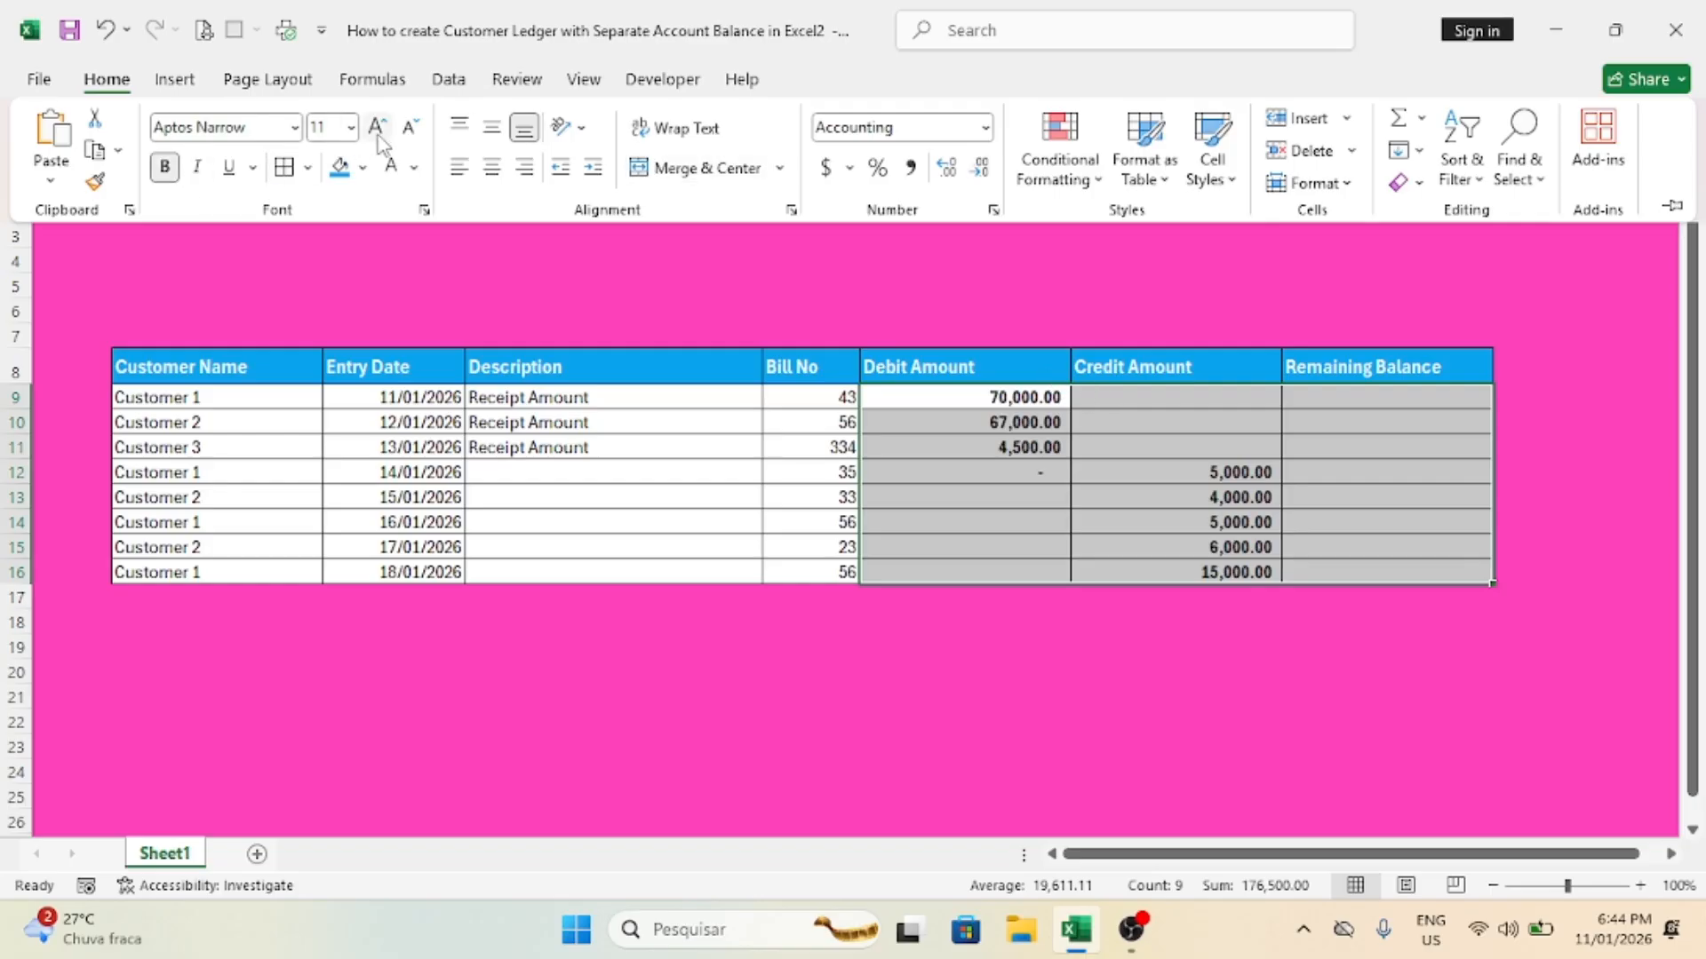
{"action": "left_click", "coordinate": [378, 128]}
Step: Set all ledger entries in B9:H16 to font size 12 and bold, then collapse the ribbon
{"action": "left_click", "coordinate": [175, 400]}
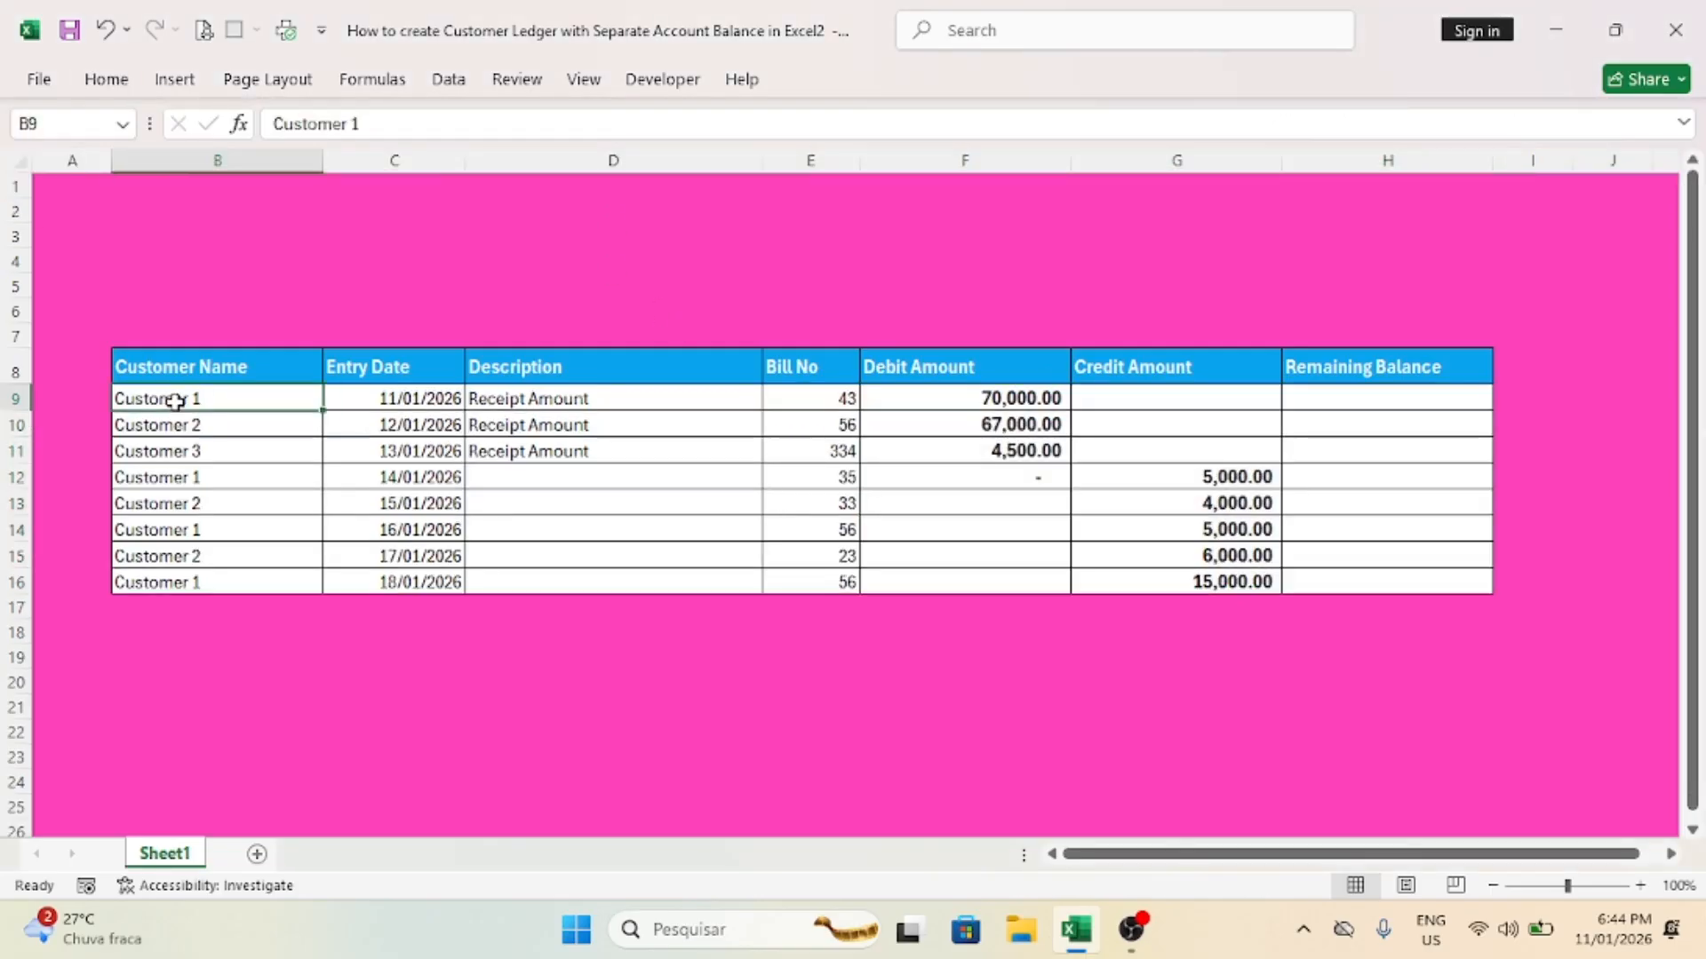
{"action": "left_click_drag", "start_coordinate": [175, 400], "coordinate": [1351, 582]}
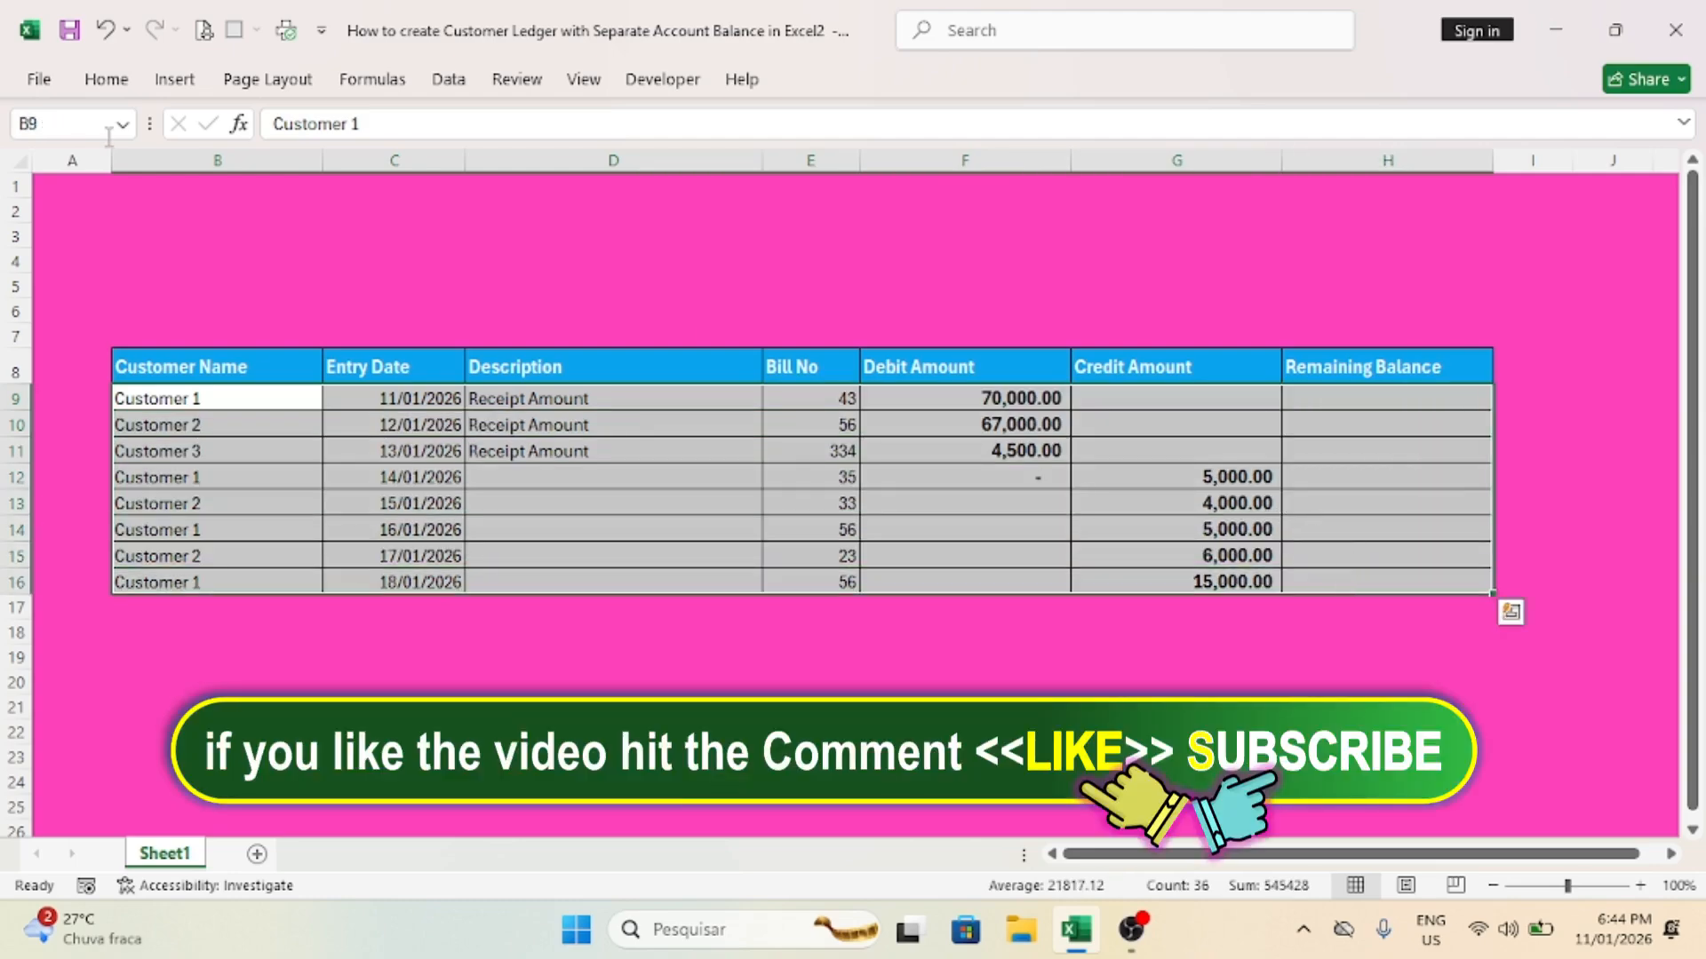
{"action": "left_click", "coordinate": [107, 79]}
{"action": "left_click", "coordinate": [378, 129]}
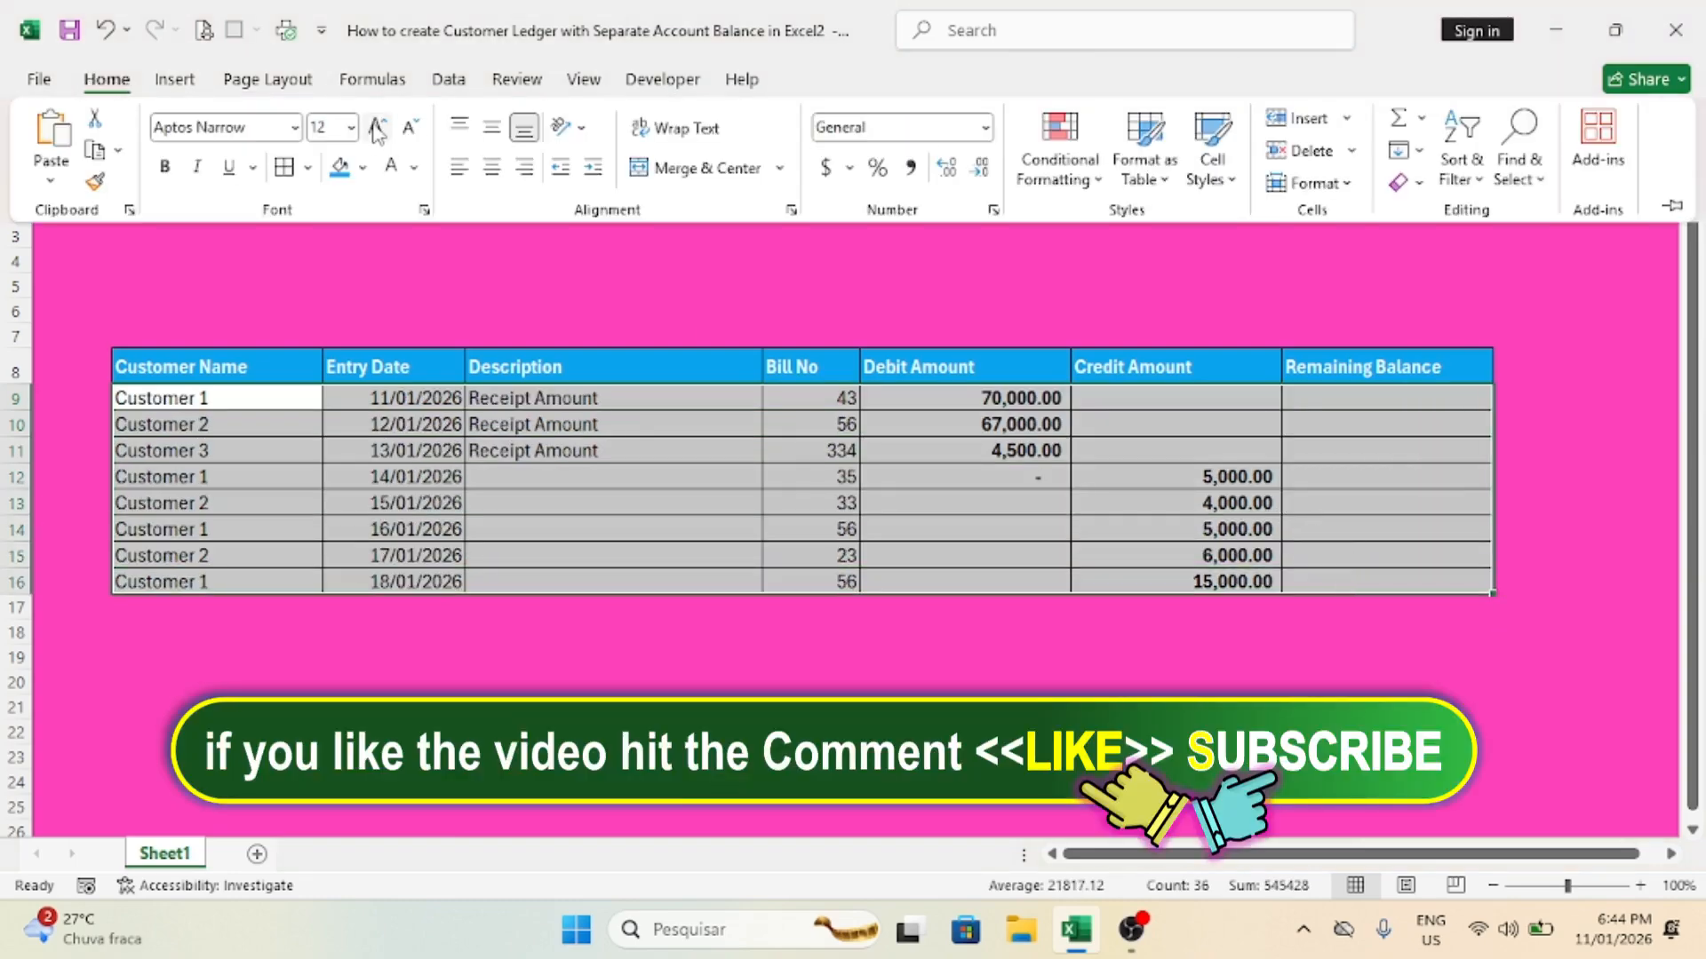
{"action": "left_click", "coordinate": [161, 165]}
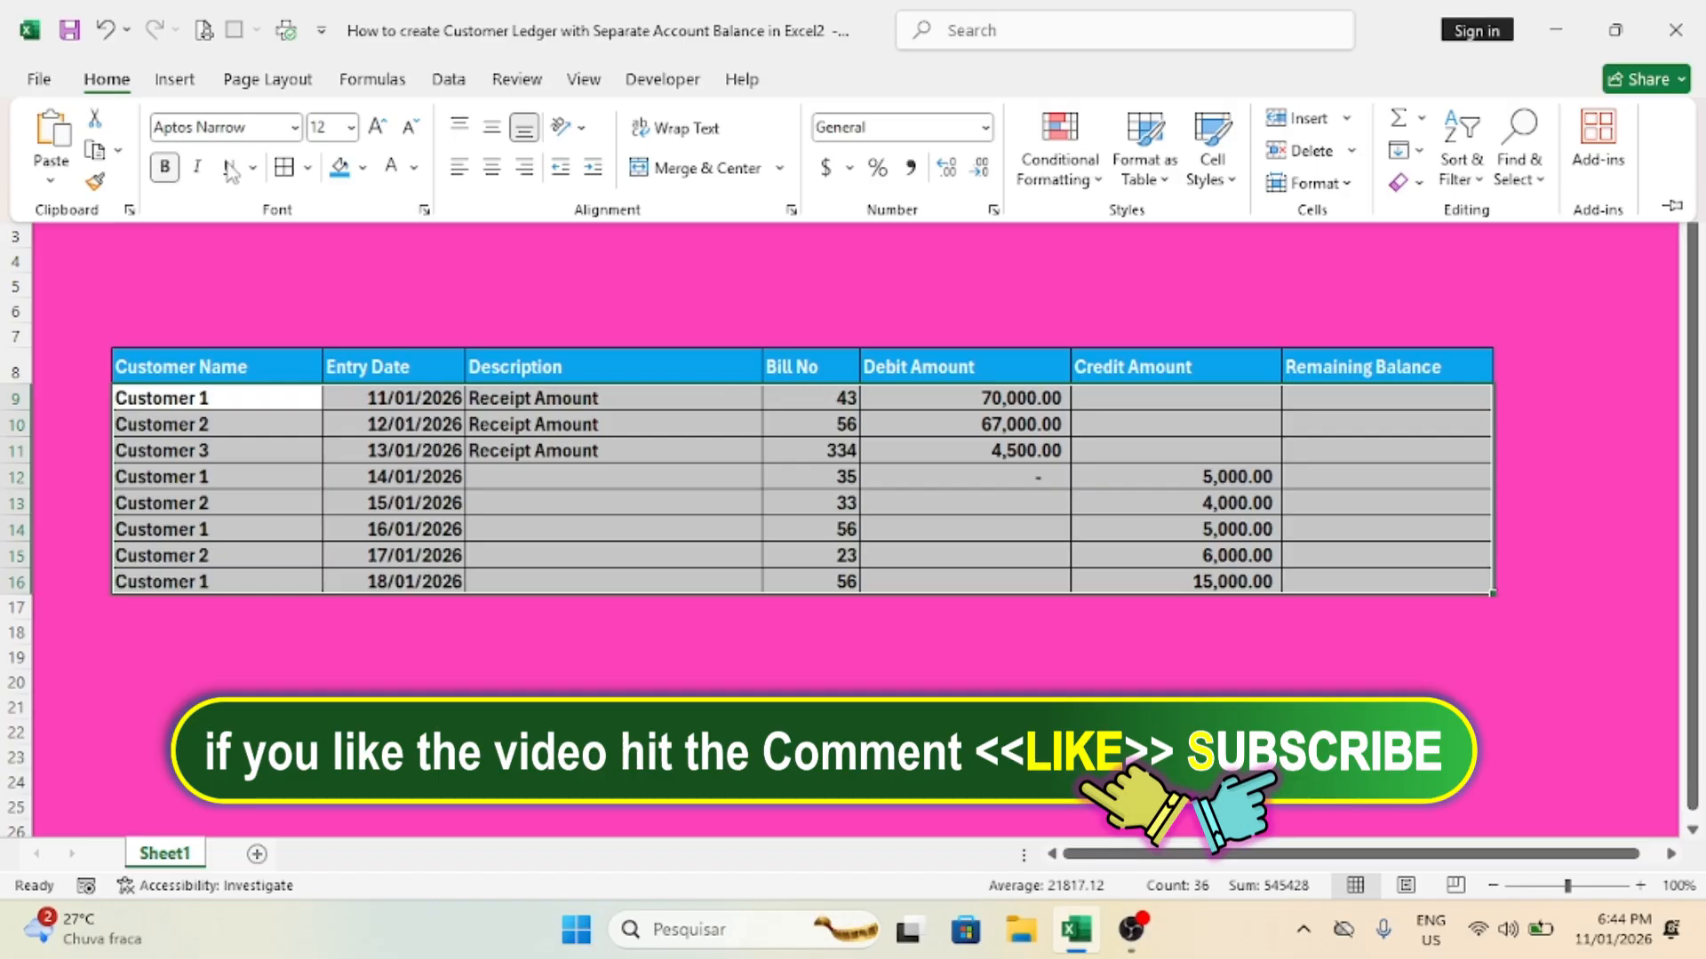
{"action": "key", "text": "ctrl+F1"}
{"action": "left_click", "coordinate": [1241, 428]}
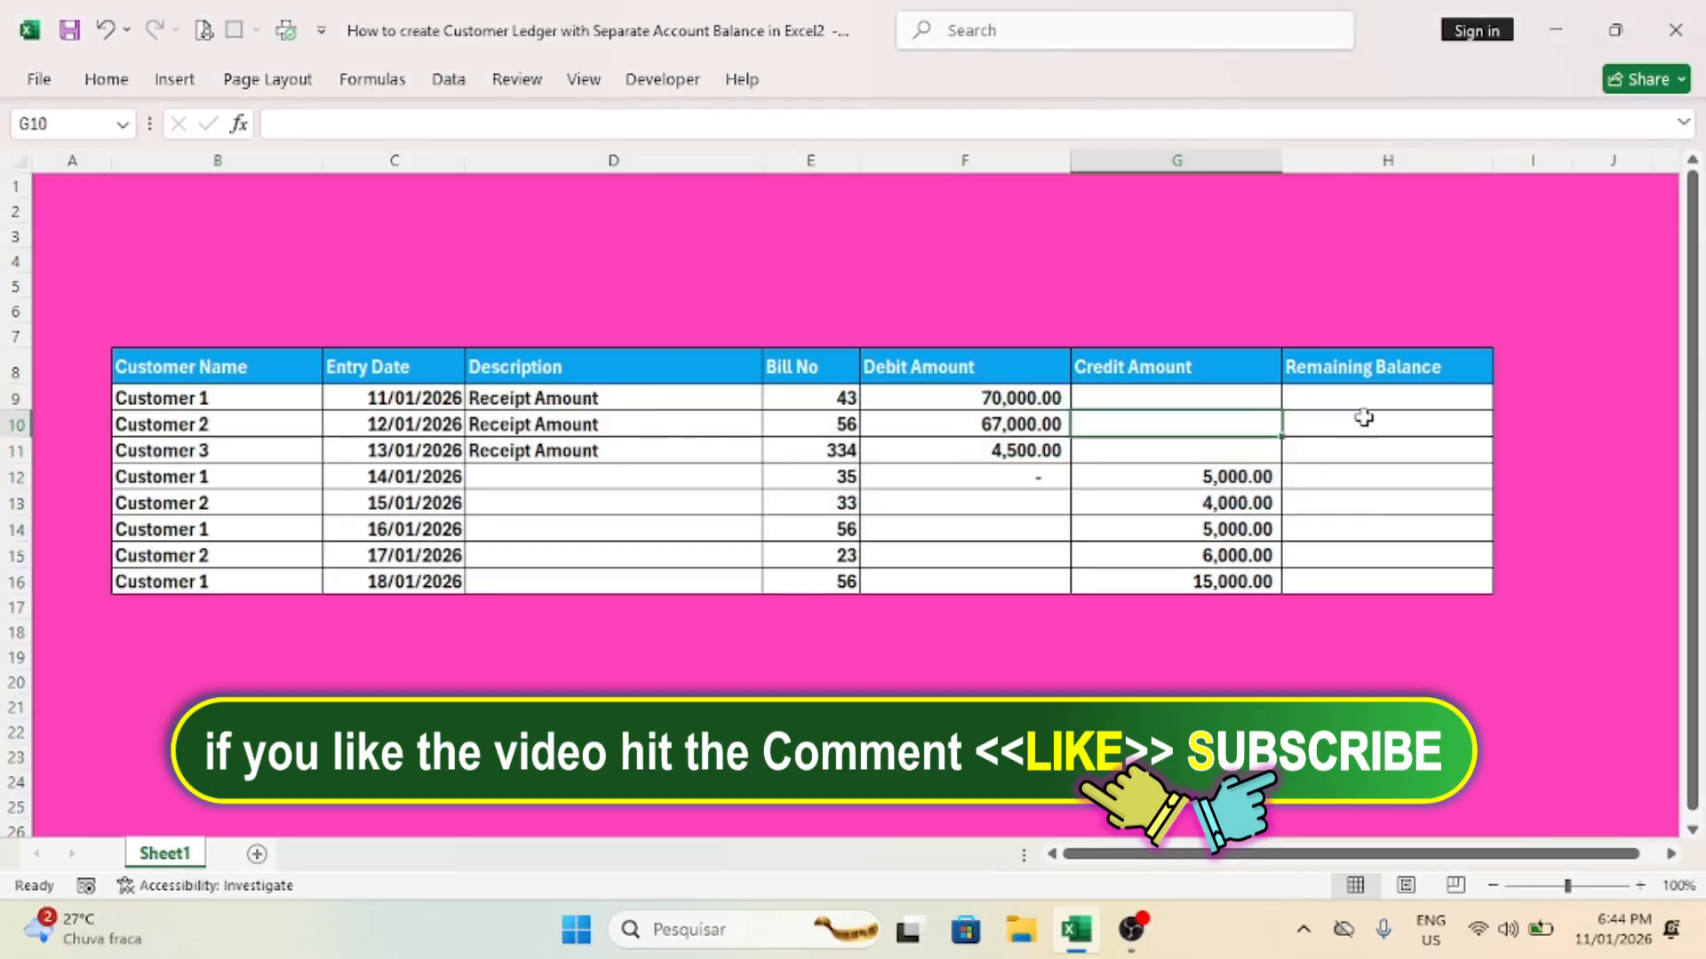